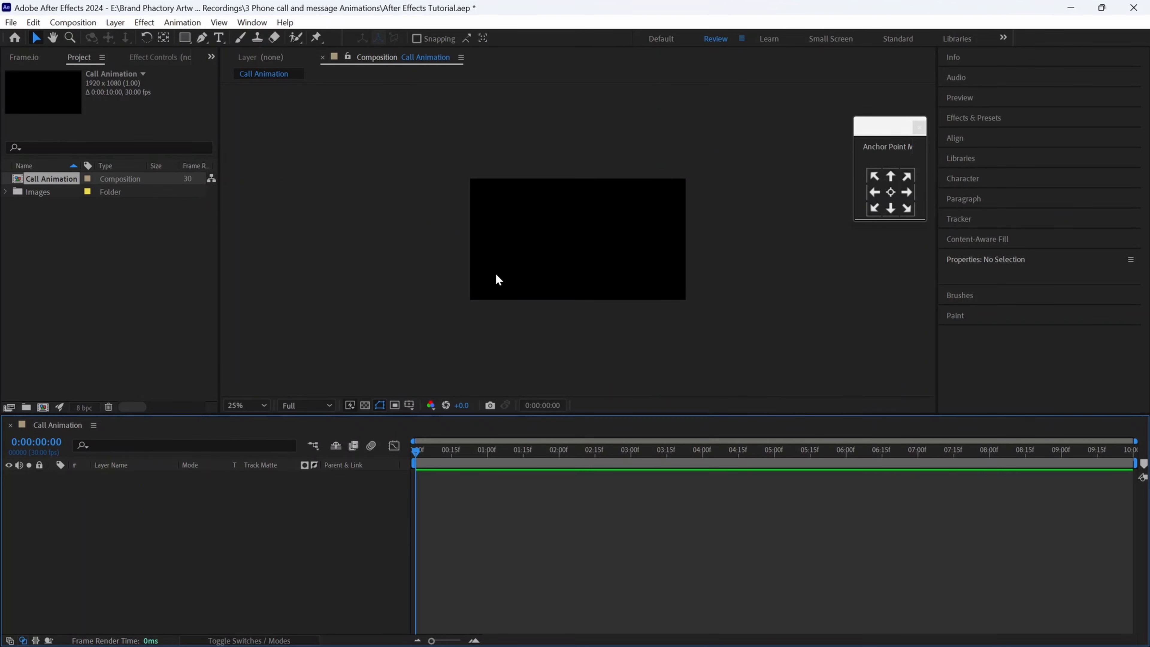
Add 10898.jpg from the Images folder to the Call Animation composition and scale it to 145% to fill the frame.
scroll(536, 263, "up", 2)
left_click_drag(892, 125, 931, 151)
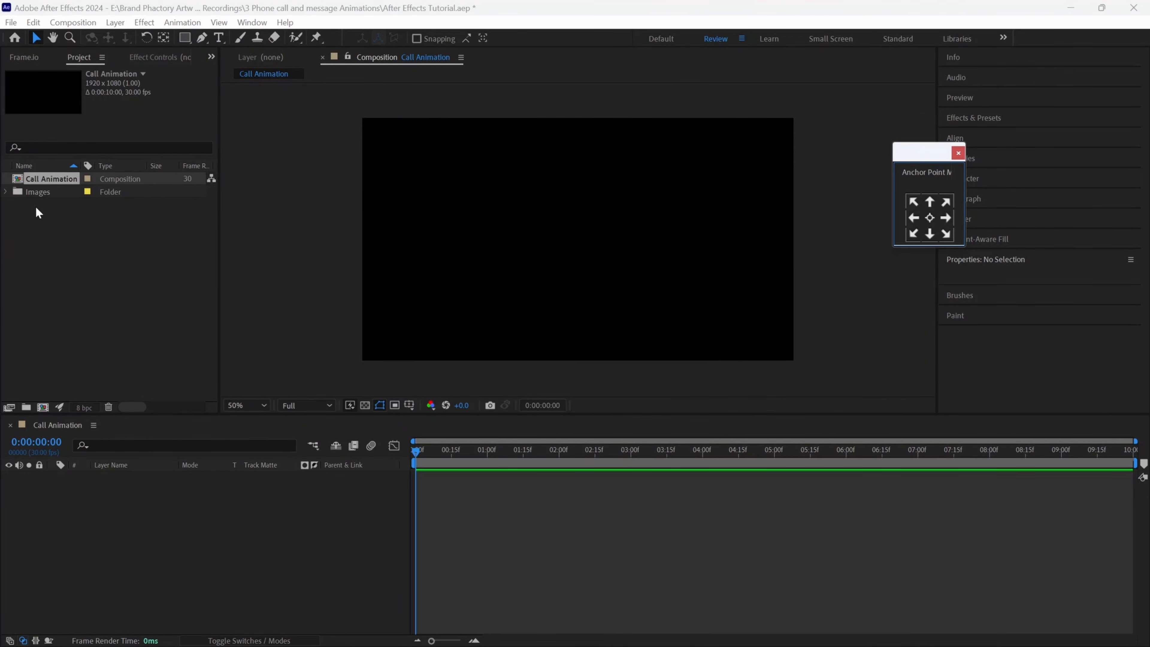
left_click(6, 192)
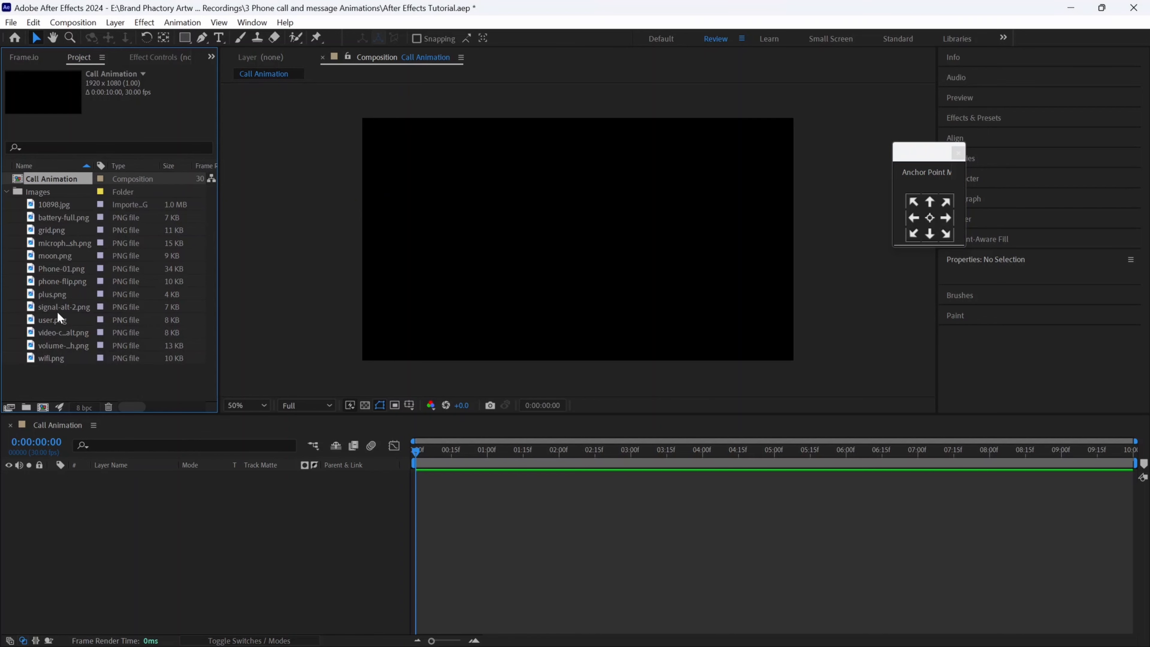
left_click(55, 205)
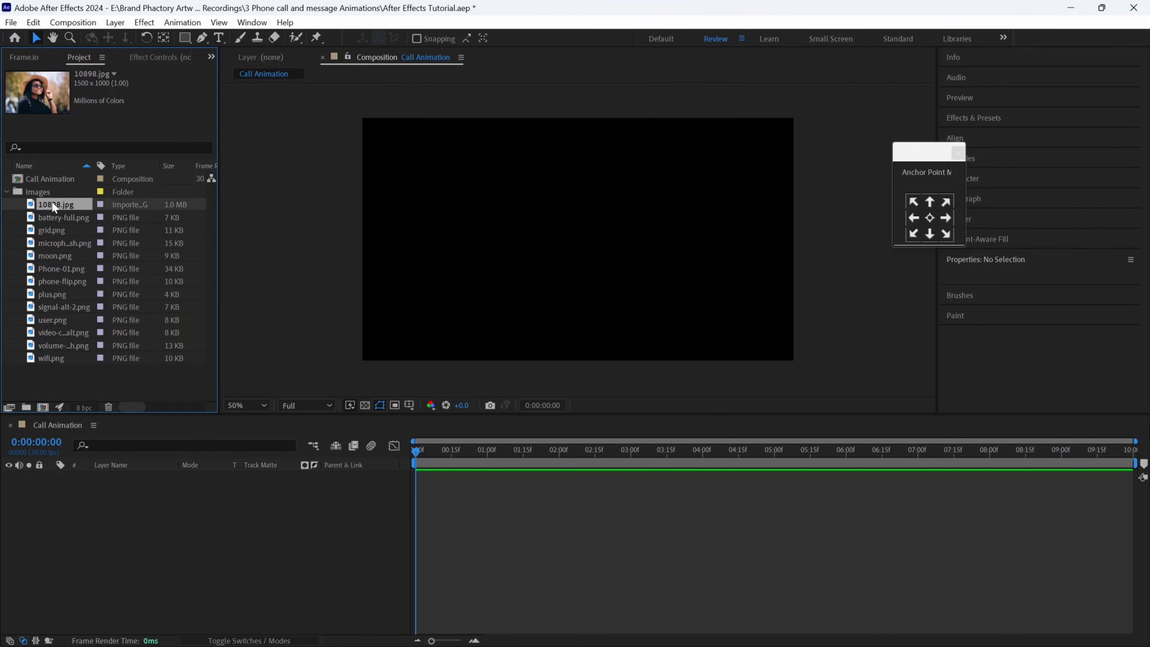
left_click_drag(86, 202, 570, 239)
key("s")
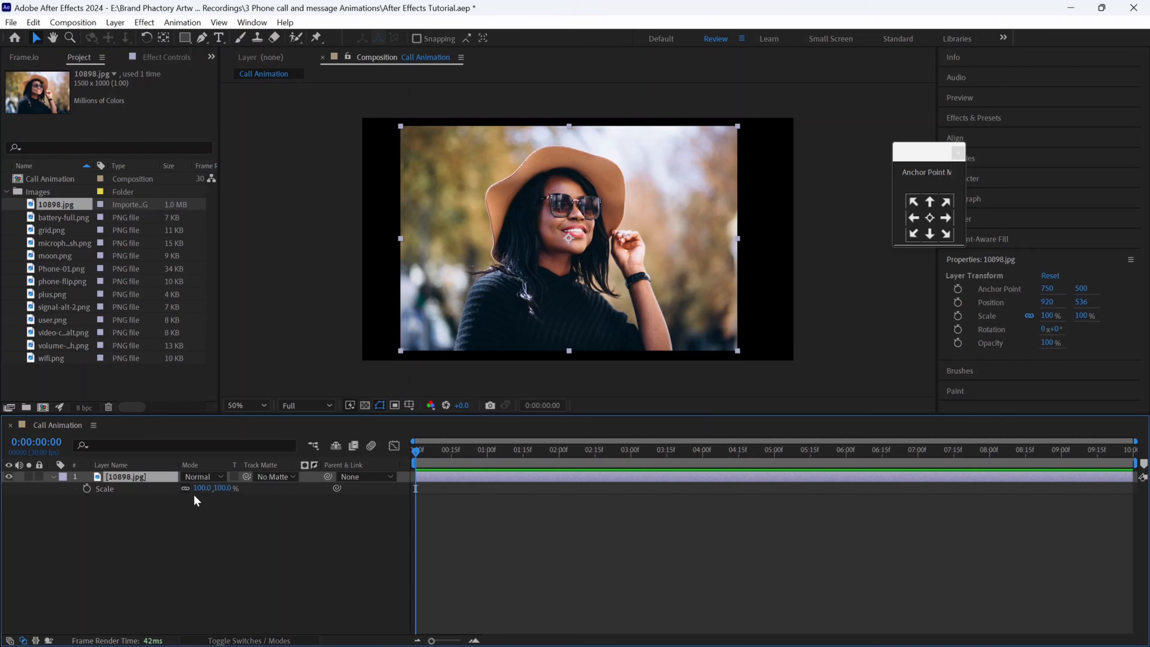
left_click_drag(202, 488, 226, 483)
left_click(53, 476)
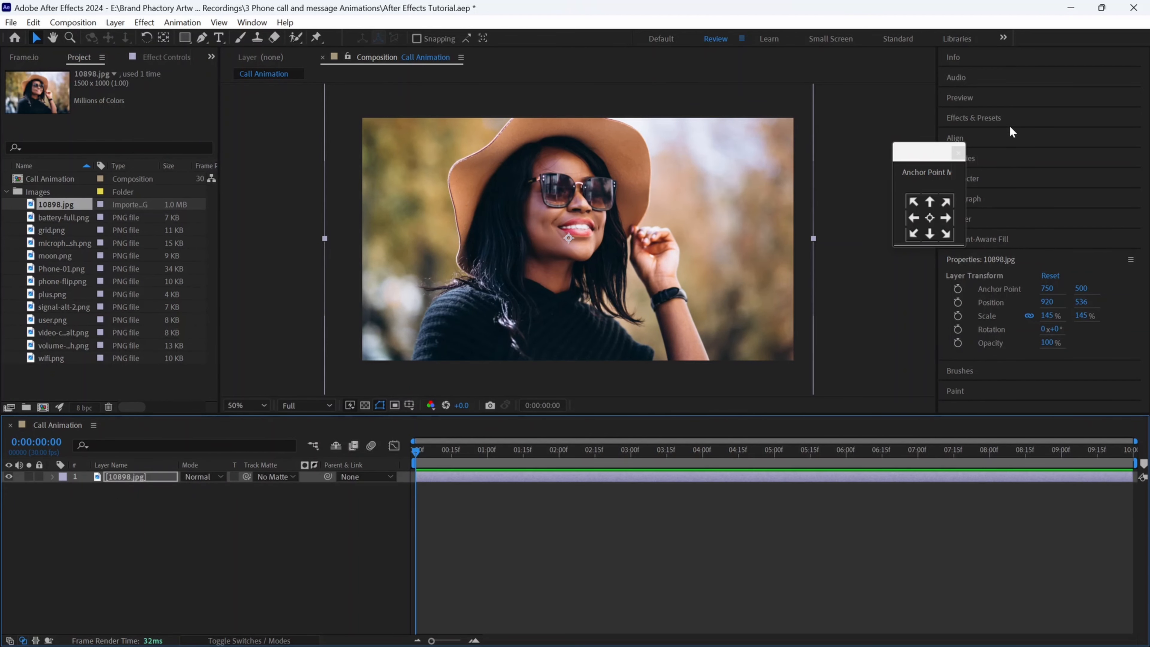
Apply Gaussian Blur to the background photo with a Blurriness of 21.9 and lock its layer.
left_click_drag(935, 156, 900, 148)
left_click(1008, 119)
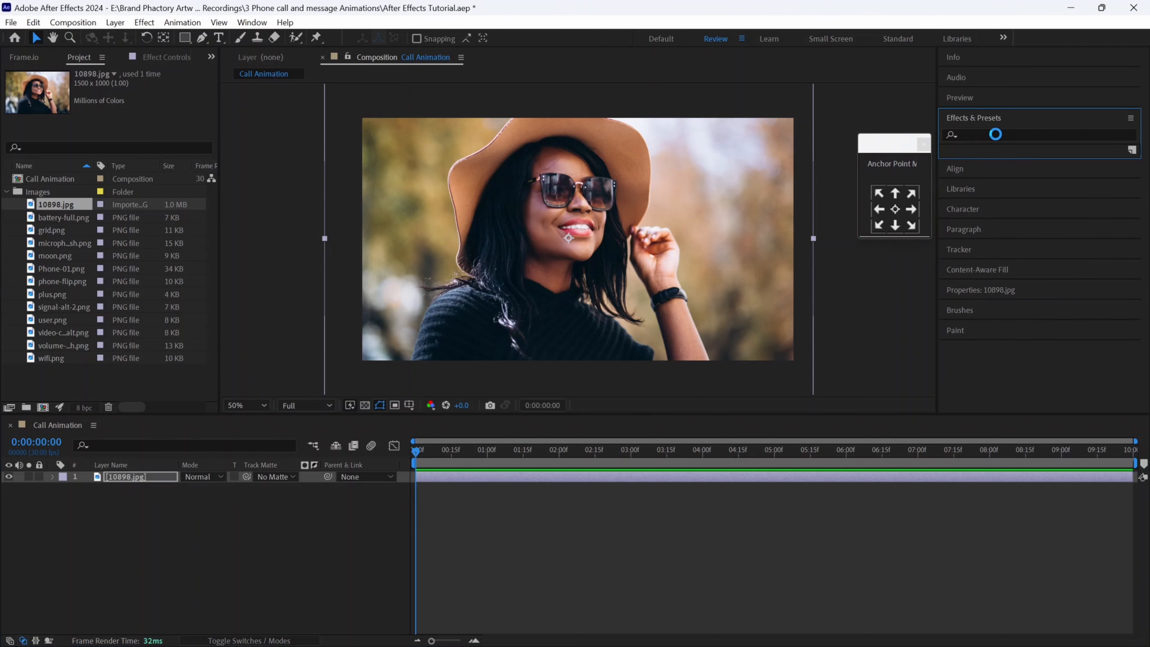
left_click(987, 134)
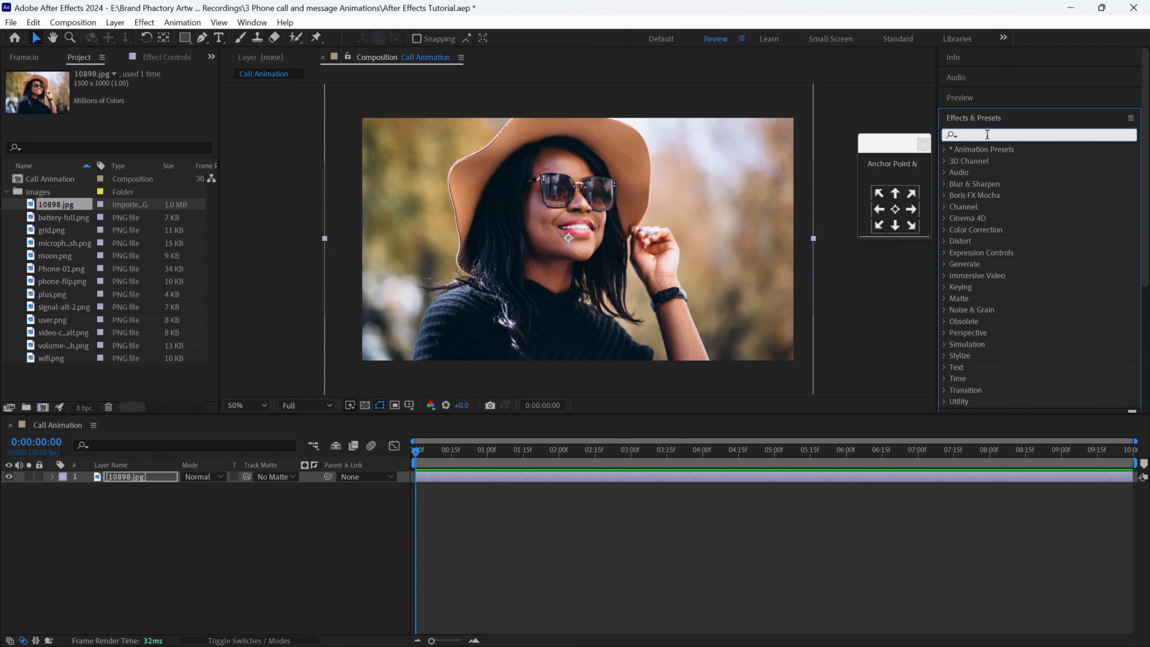
type("gau")
left_click(1011, 161)
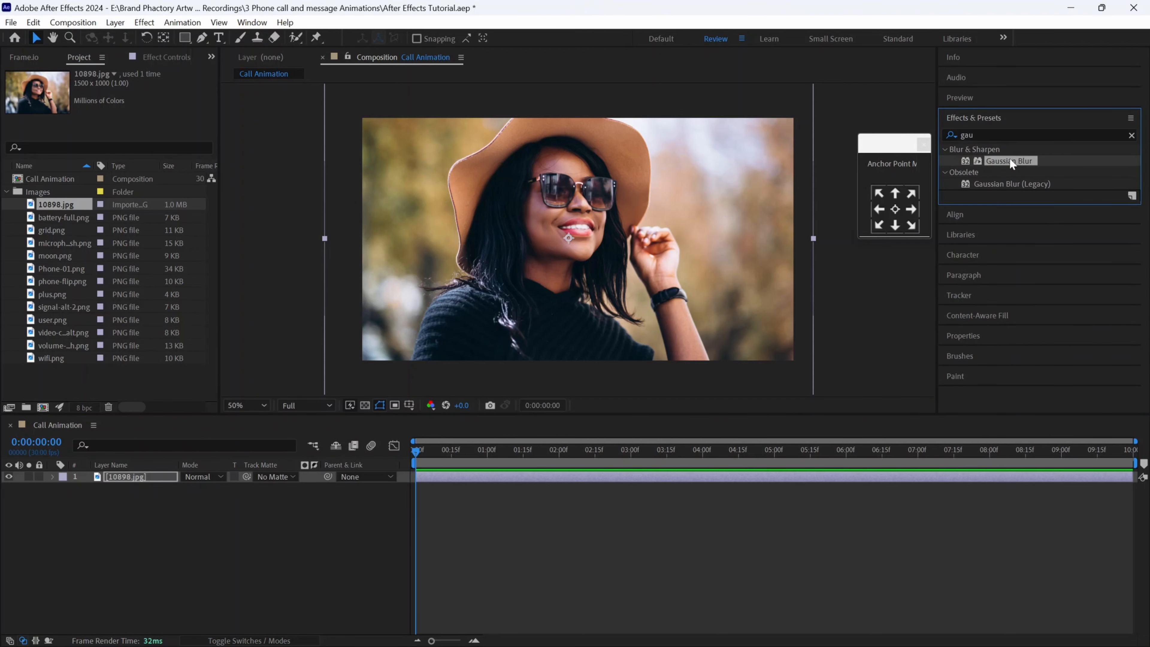
left_click_drag(1011, 161, 534, 214)
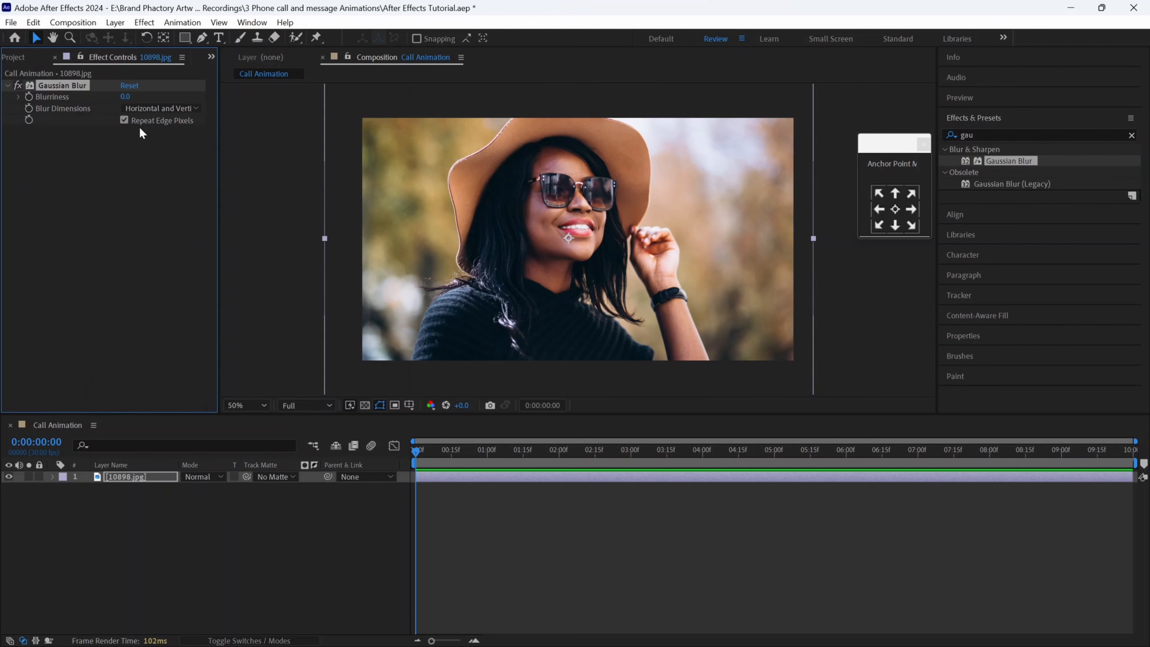
left_click_drag(125, 96, 171, 96)
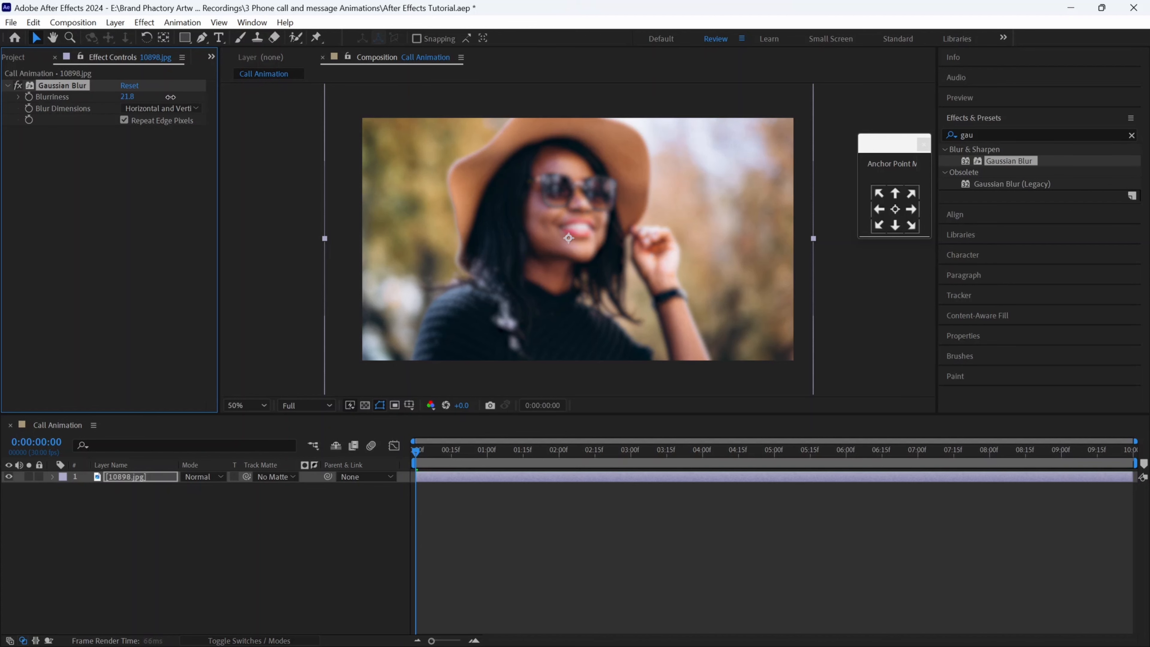
left_click(39, 476)
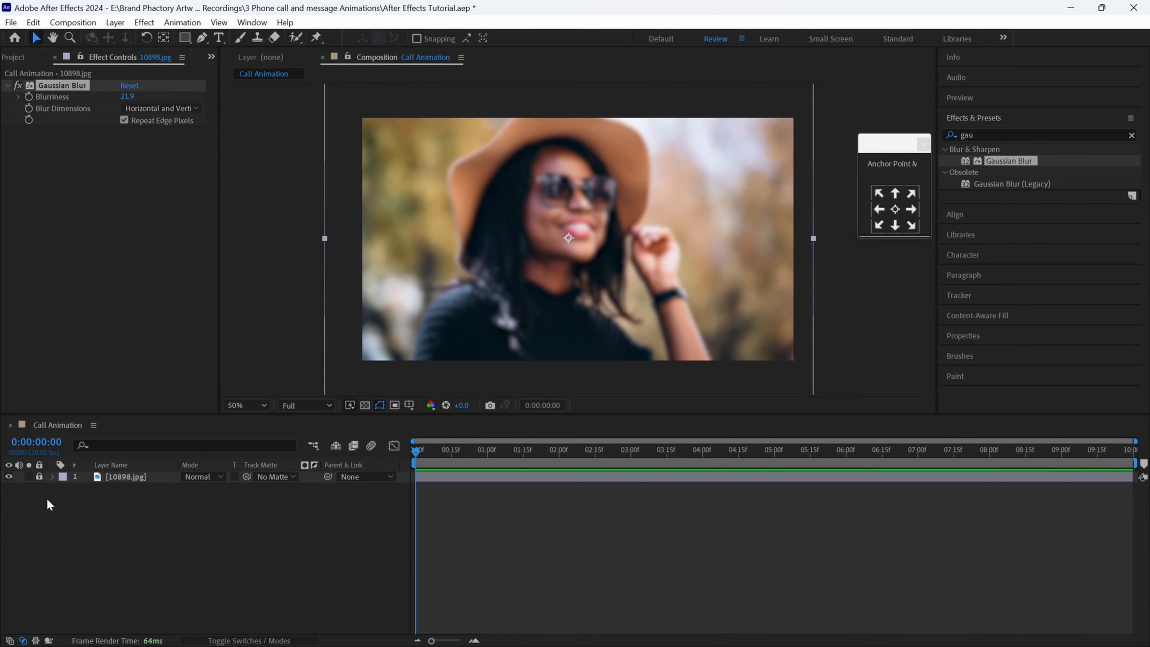
Add Phone-01.png to the composition, scale it to 56% and position the whole phone near the frame's centre.
left_click(18, 57)
left_click(61, 269)
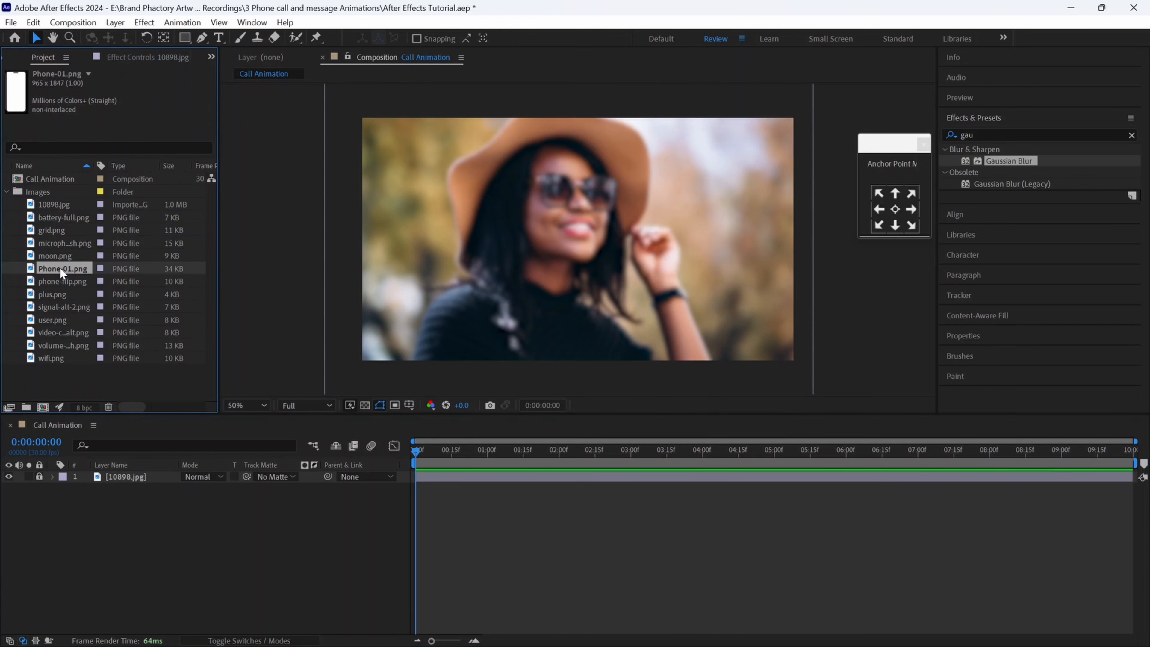
left_click_drag(56, 267, 579, 267)
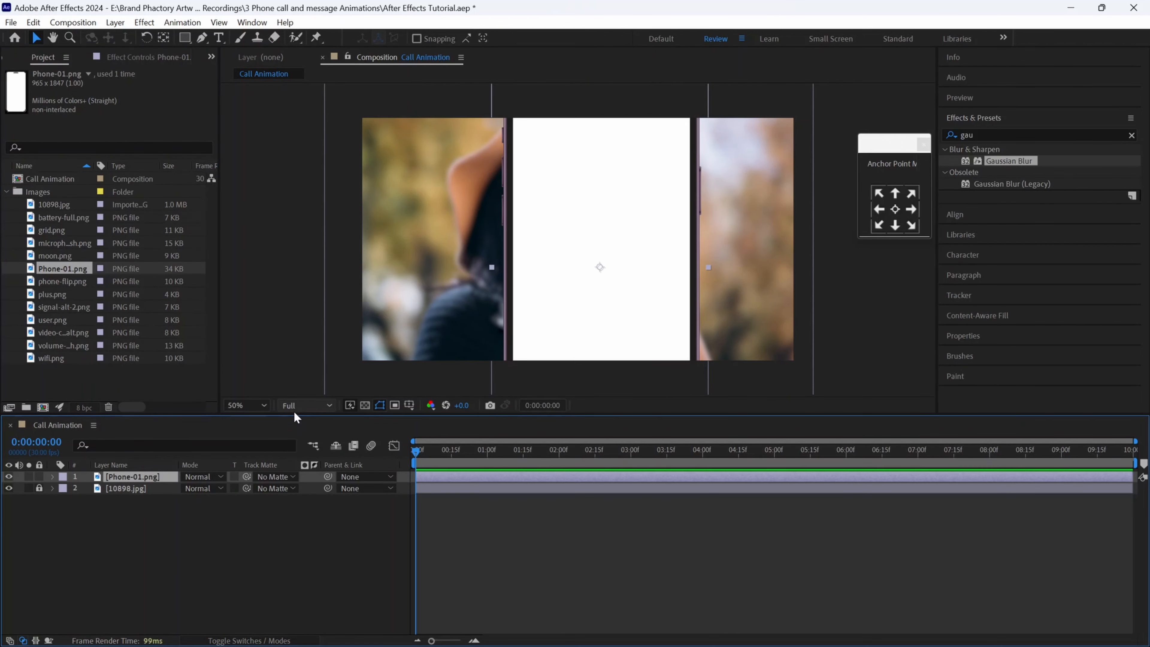
key("s")
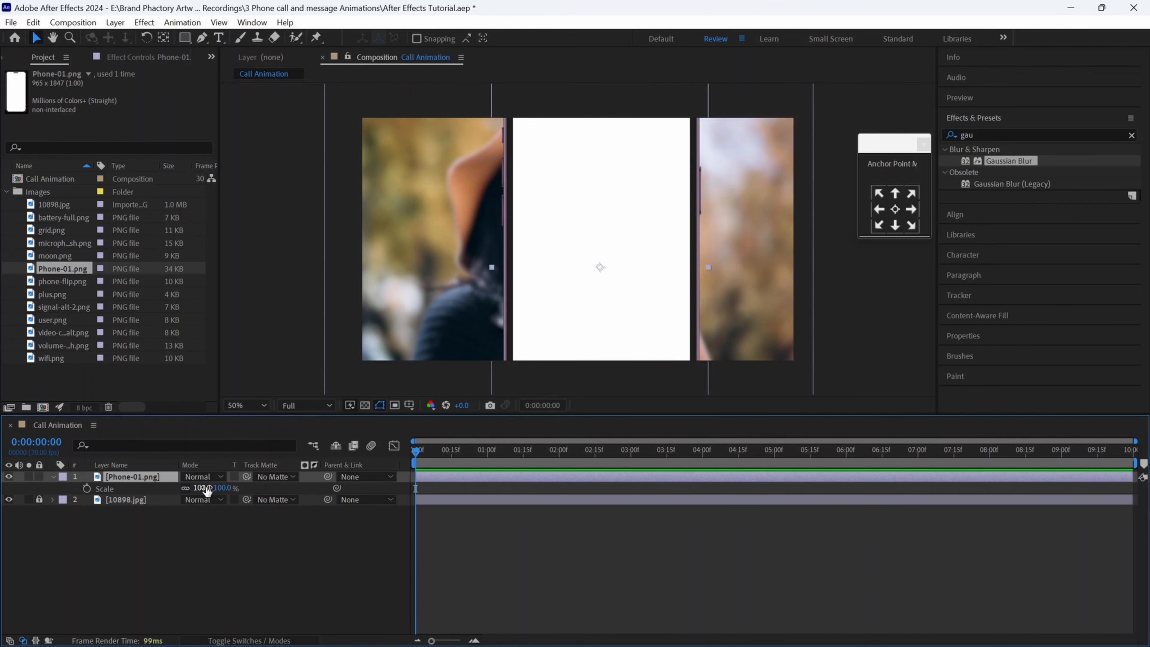
left_click_drag(202, 488, 185, 489)
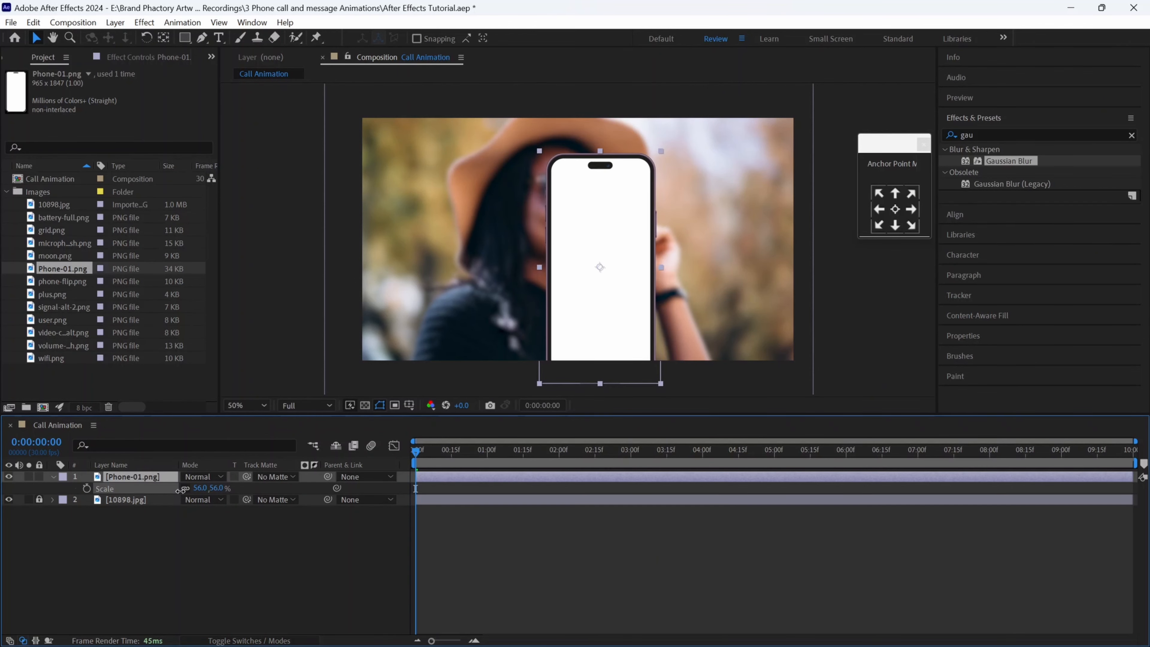
left_click_drag(605, 313, 596, 285)
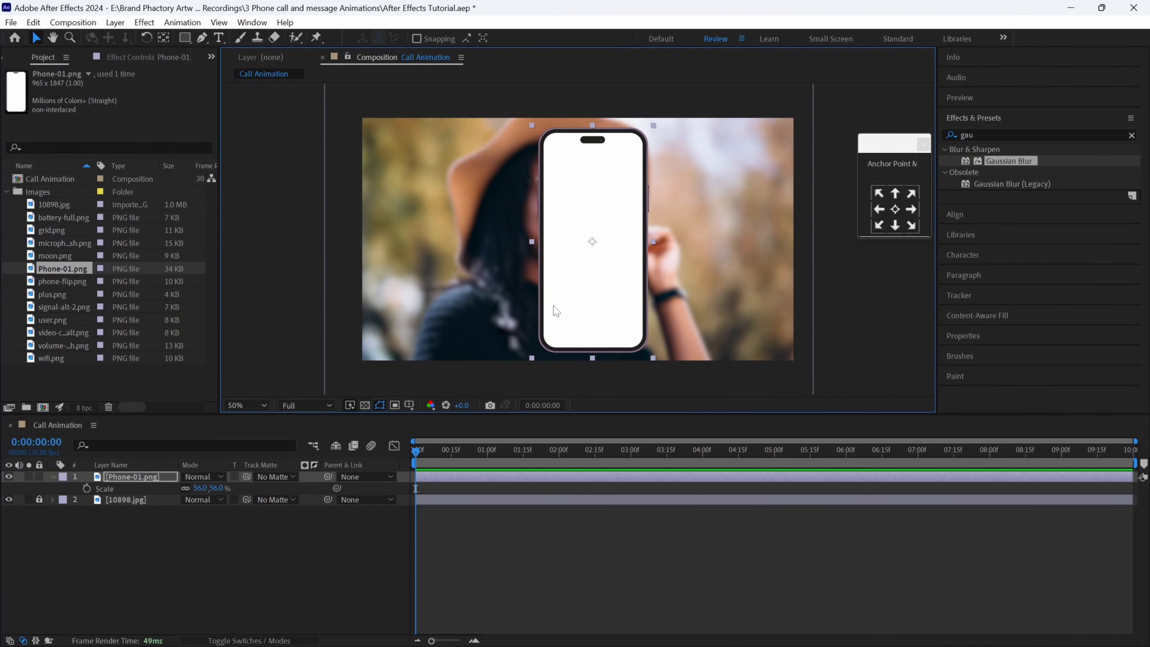
Draw a separate white rectangle shape layer of about 446 × 964 px covering the phone's screen.
left_click(140, 556)
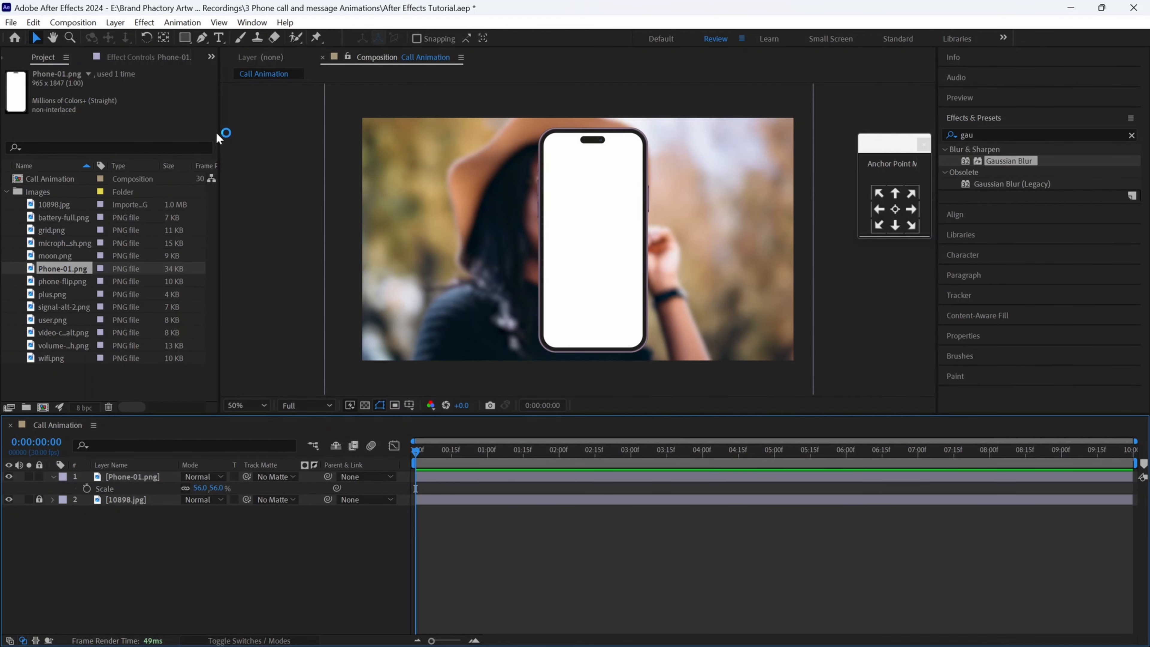
left_click(185, 38)
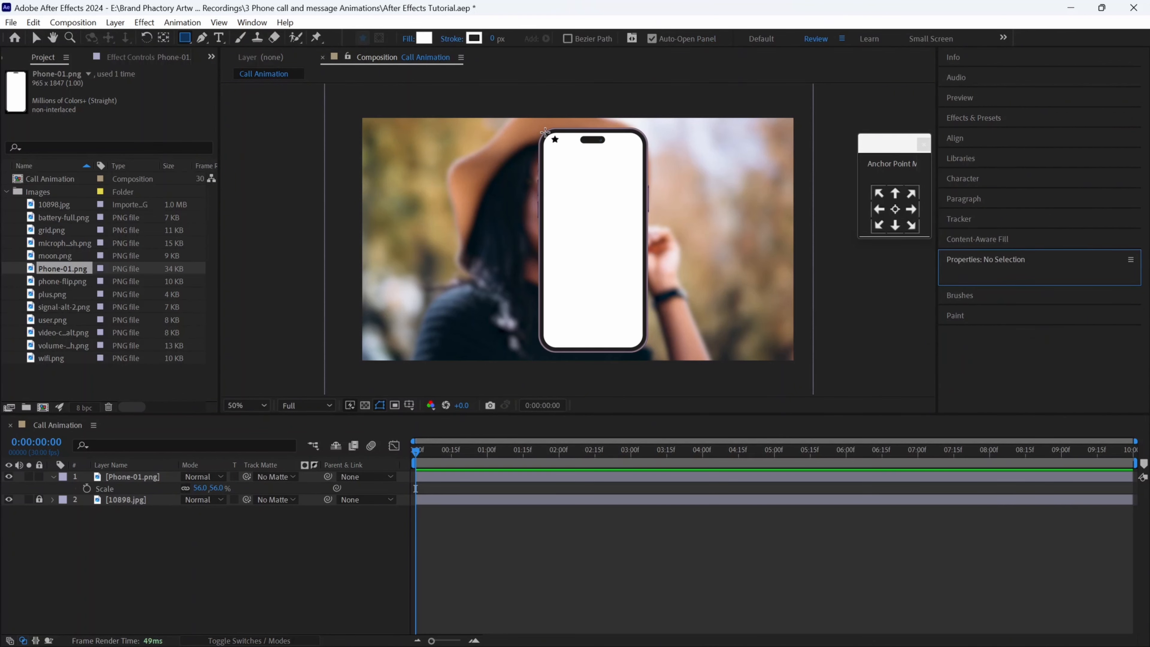
mouse_move(545, 131)
left_mouse_down()
mouse_move(627, 272)
mouse_move(646, 349)
left_mouse_up()
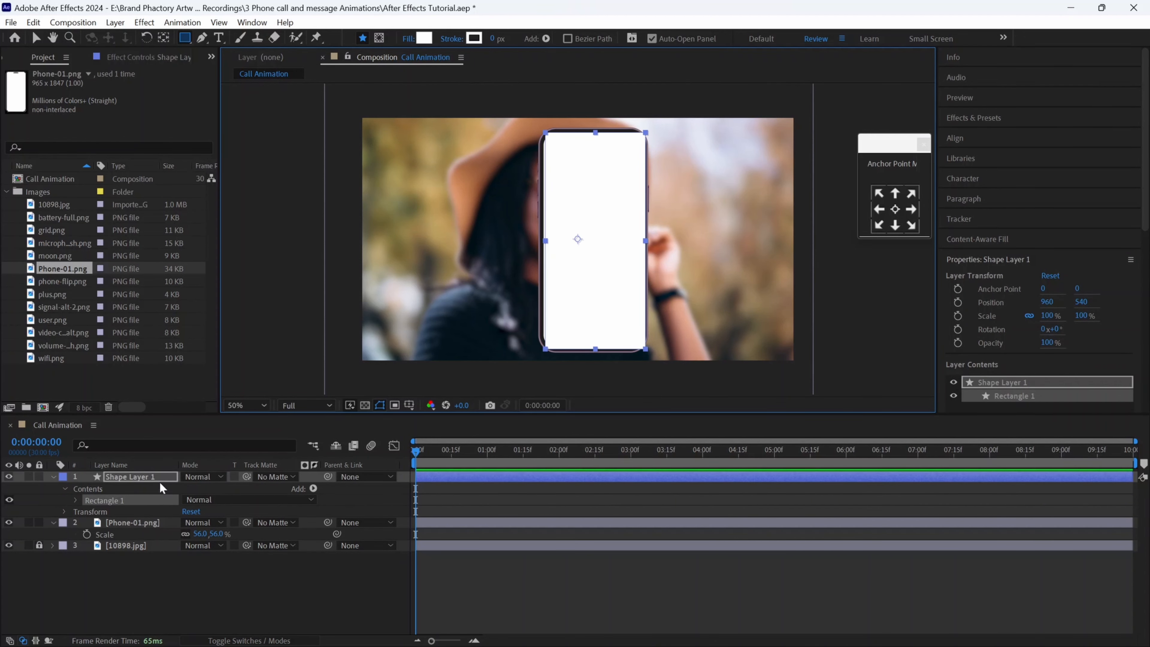
Set the rectangle path's width to 440 with its proportions linked.
left_click(75, 499)
left_click(87, 511)
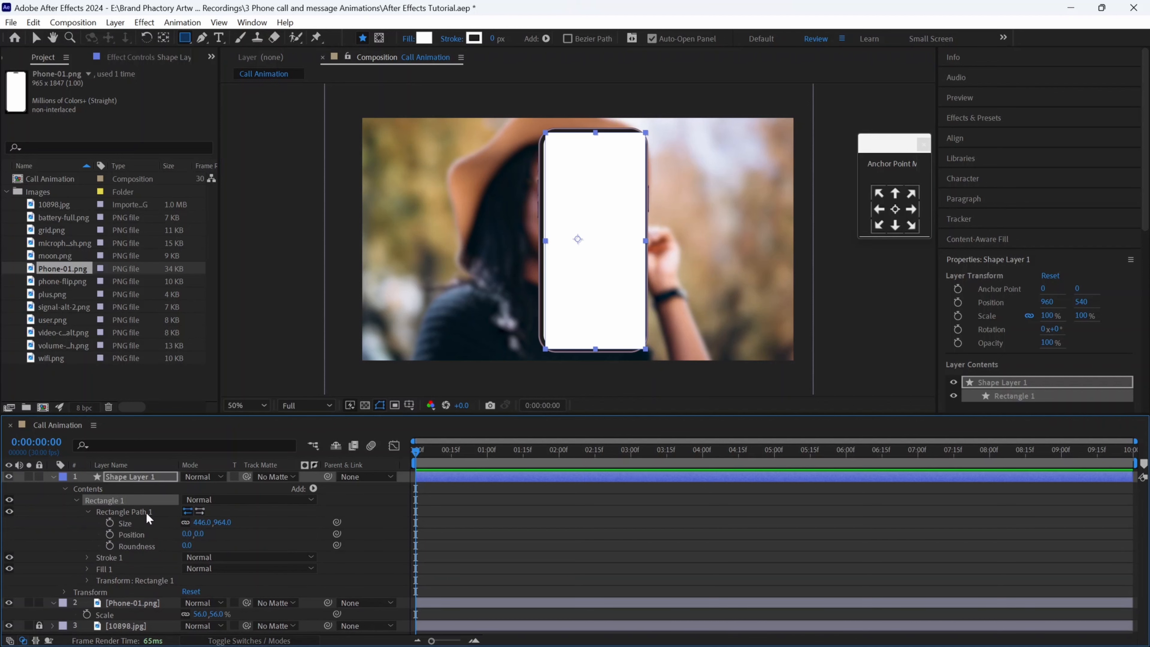
left_click(199, 523)
type("440")
key("Return")
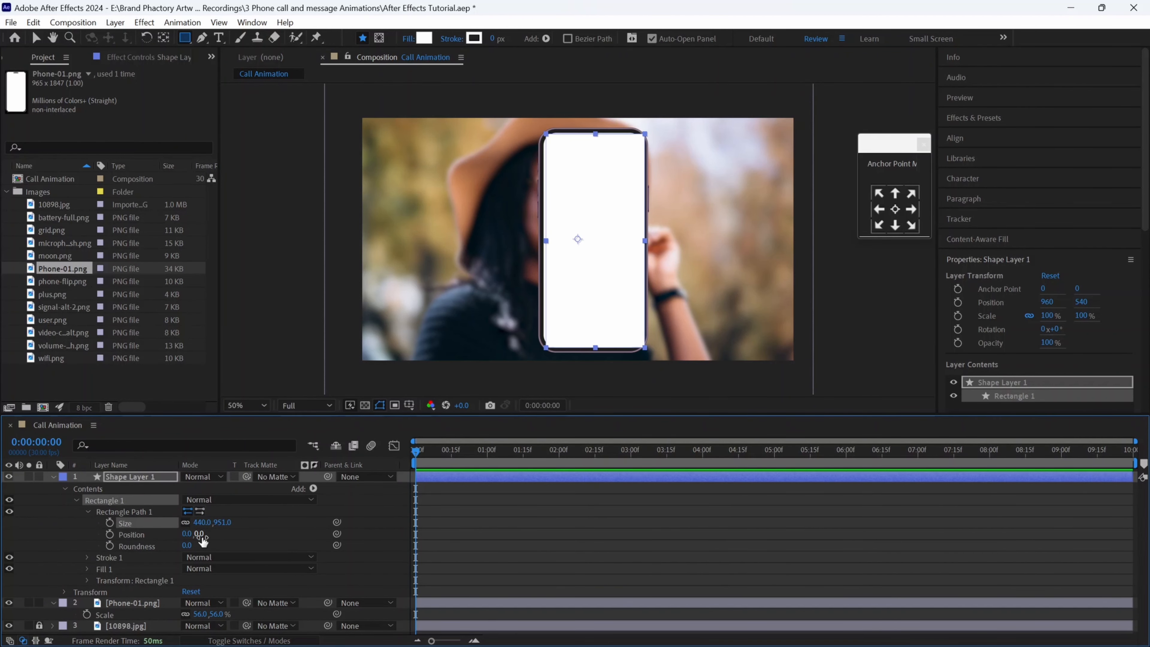
Nudge the rectangle's shape layer up and left to position 950, 536 to align it with the phone's screen.
key("Up")
key("Up")
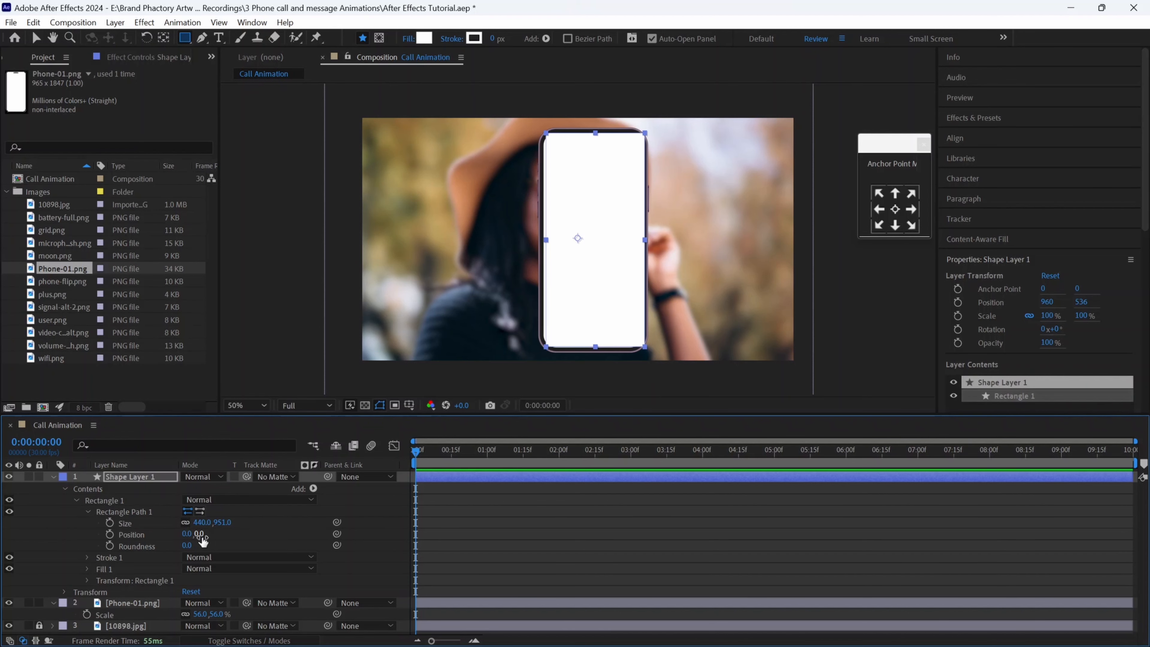
key("Left")
key("Left")
key("Left")
key("Left")
key("Left")
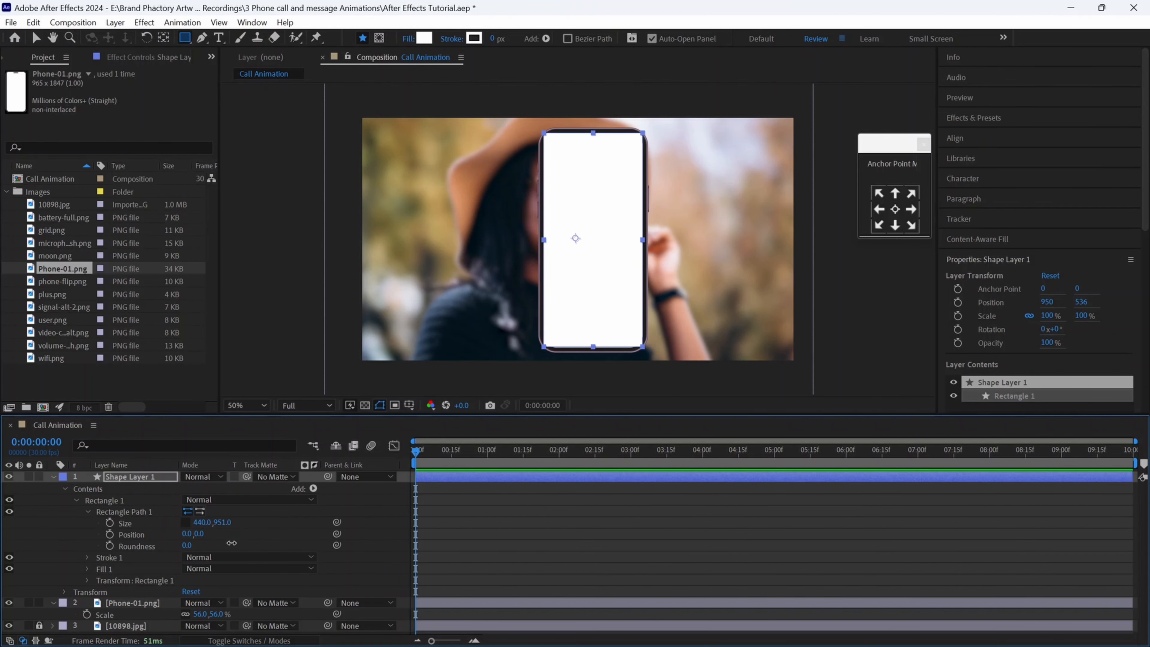
Set the rectangle's height to 960 independently of its width and round its corners with a Roundness of 58.
left_click(222, 522)
type("960")
key("Return")
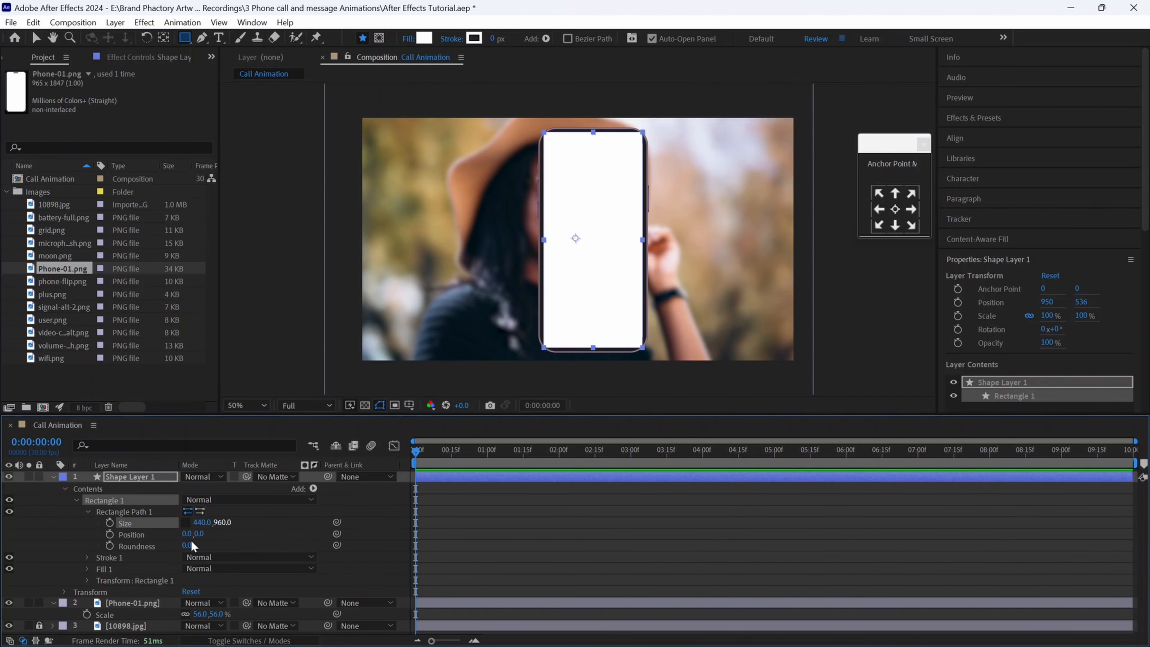
left_click_drag(195, 545, 222, 540)
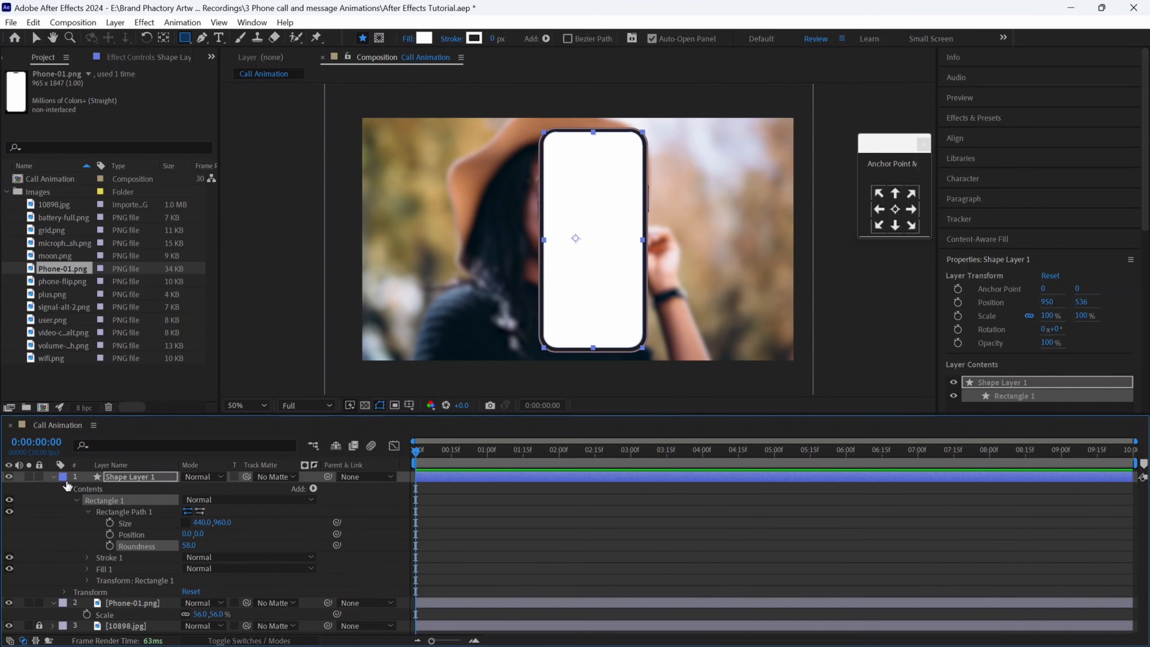
left_click(53, 477)
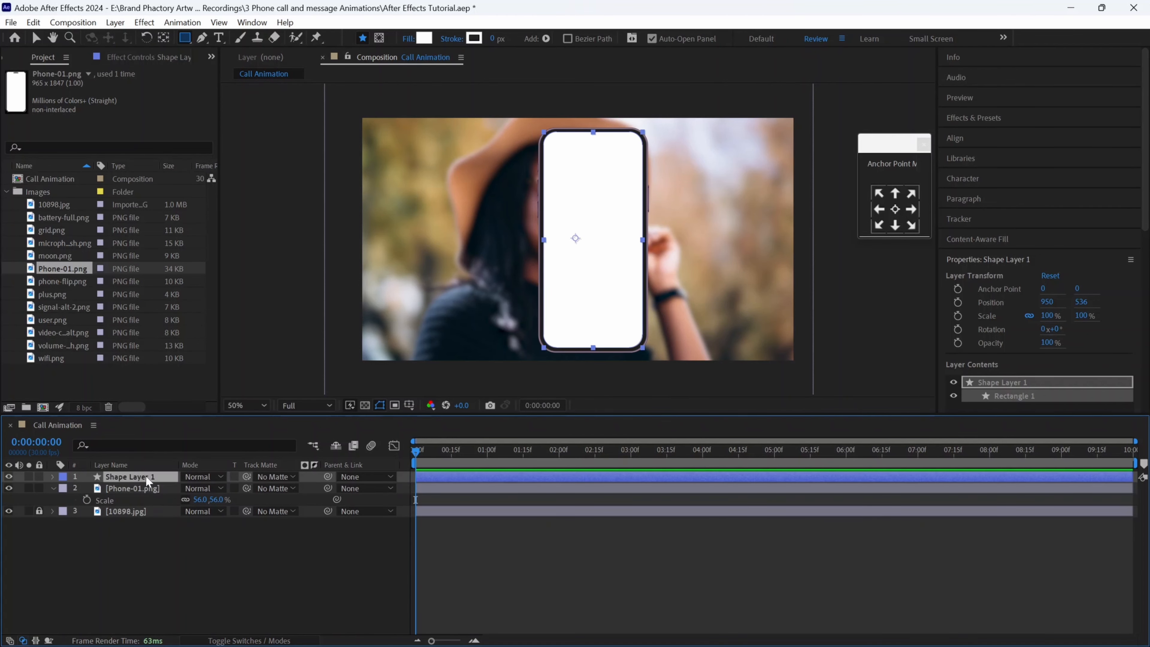
Rename the rounded rectangle's shape layer as Mask.
right_click(149, 476)
left_click(195, 436)
type("Mask")
key("Return")
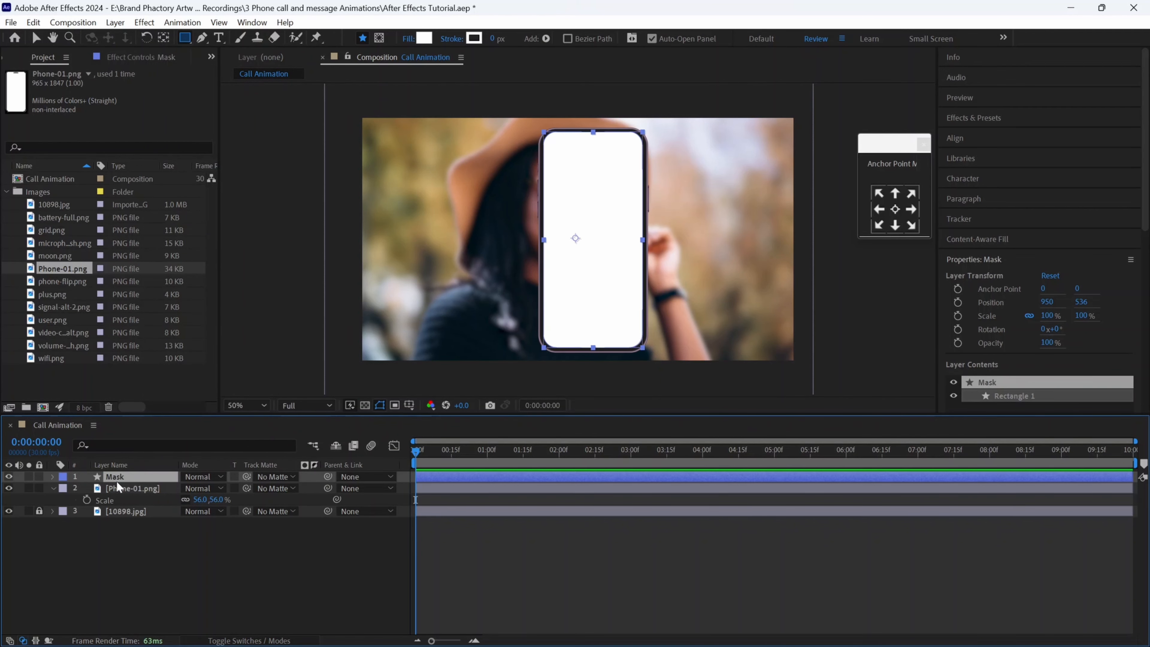
Duplicate the Mask layer, rename the copy as Solid and hide it.
key("ctrl+d")
right_click(120, 477)
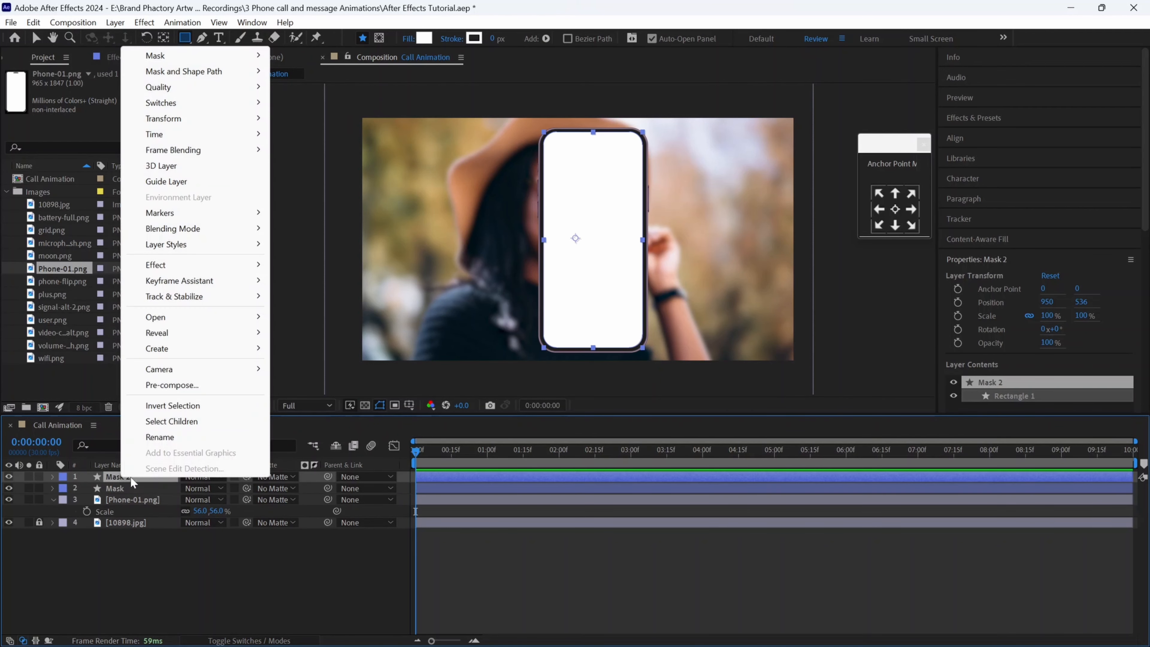
left_click(171, 438)
type("Solid")
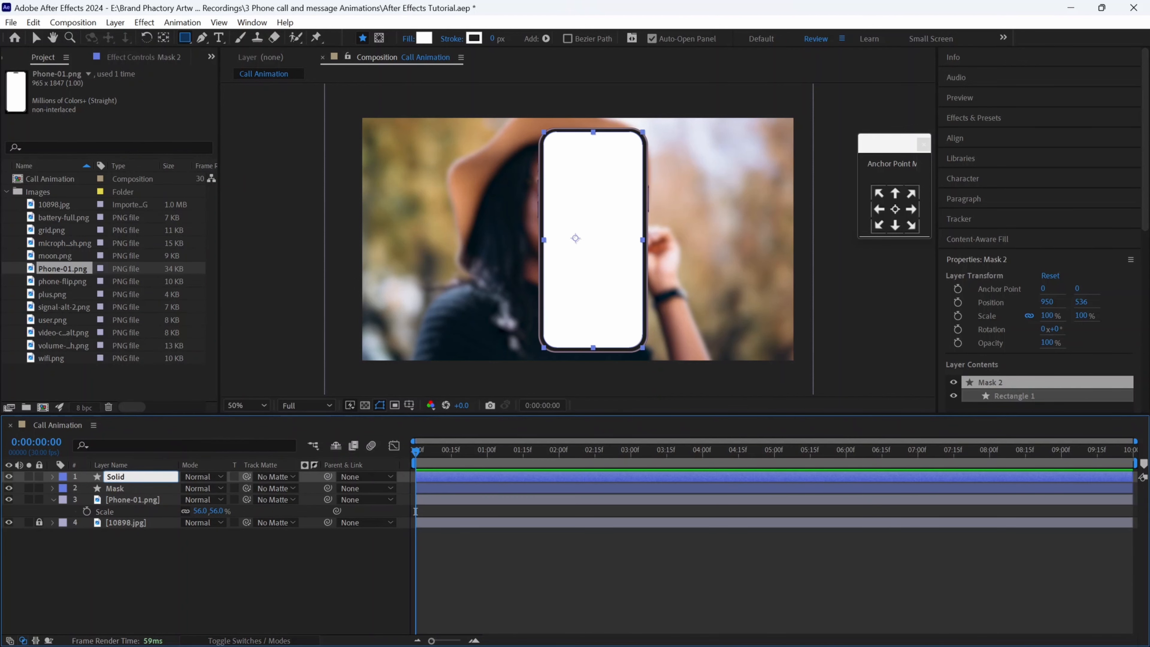
key("Return")
left_click(9, 477)
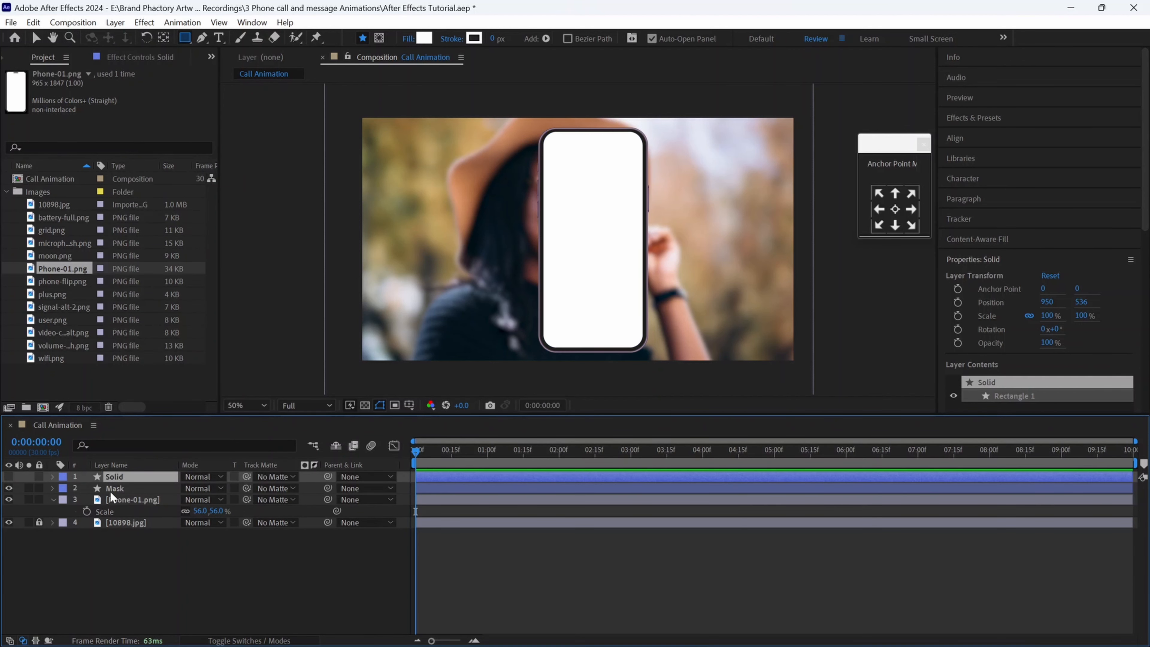
Add another copy of 10898.jpg over the phone and set its track matte to the Mask layer.
left_click(127, 490)
left_click(57, 206)
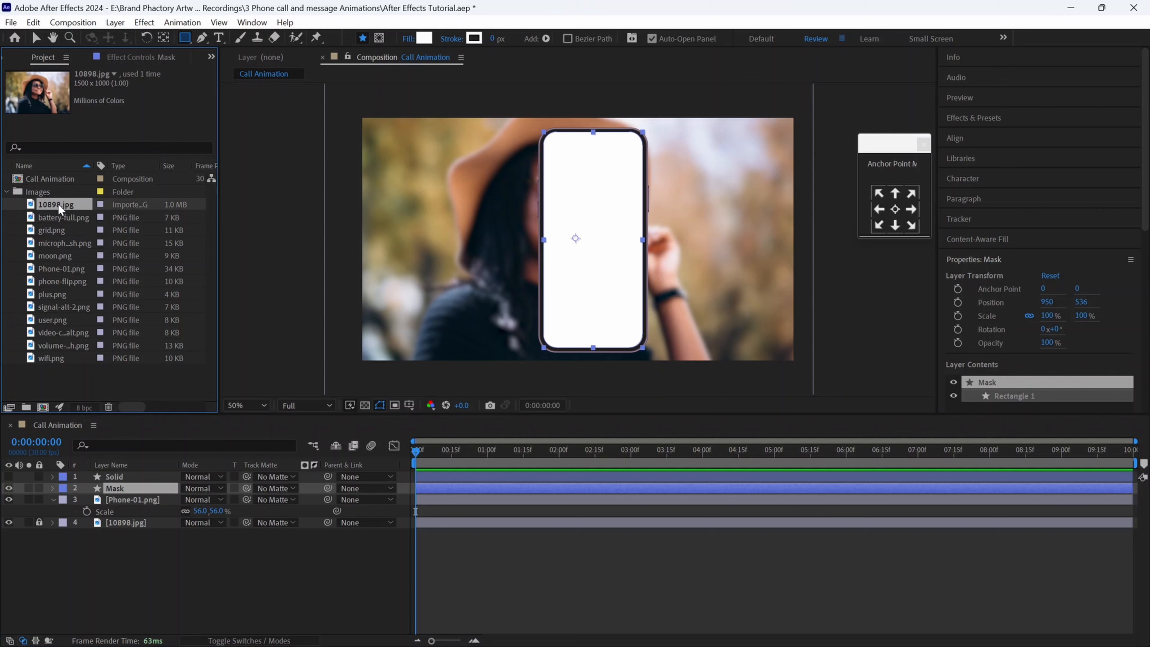
left_click_drag(59, 208, 587, 240)
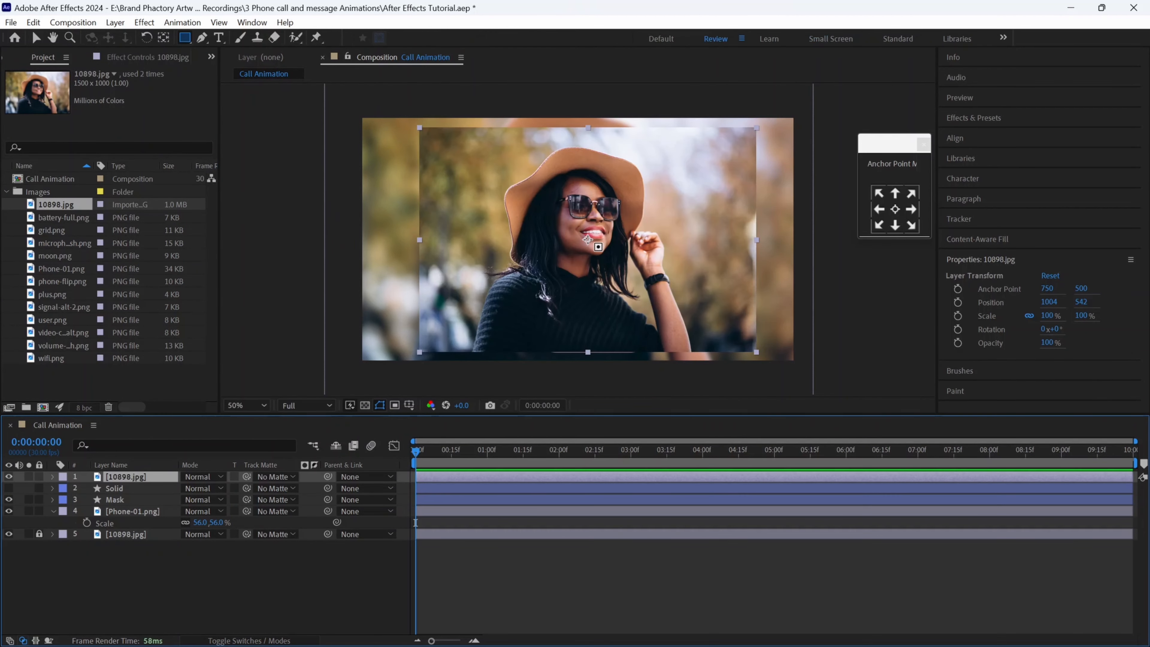
left_click(274, 477)
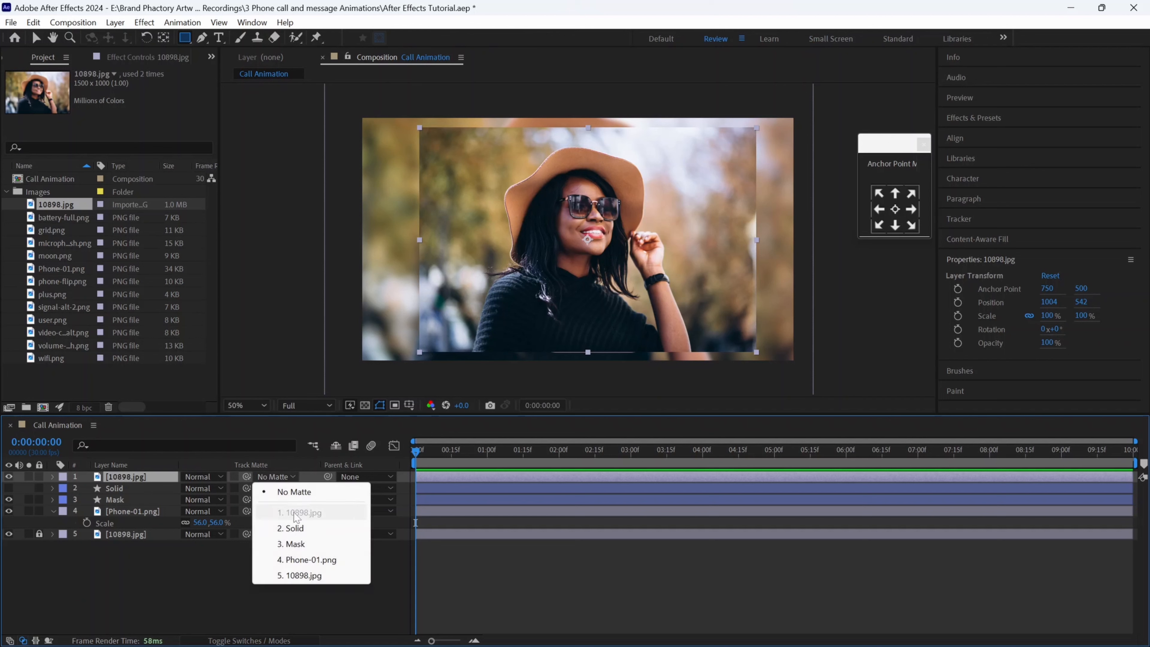
left_click(295, 544)
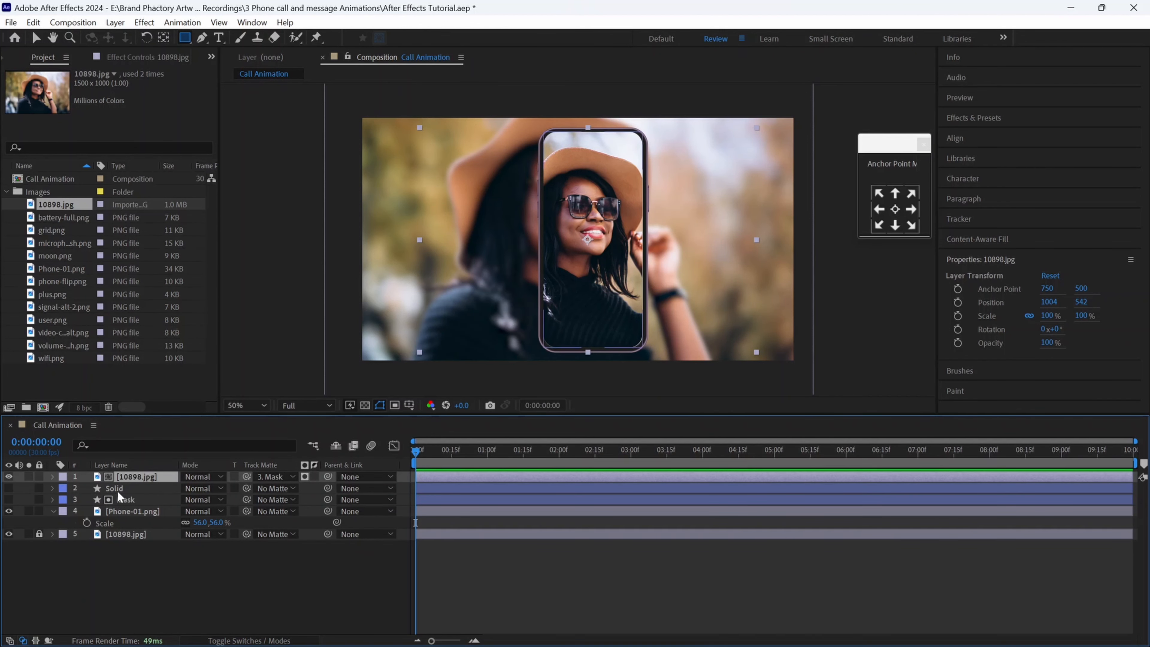
Scale the matted photo inside the phone to 96%.
key("s")
left_click_drag(223, 493, 221, 488)
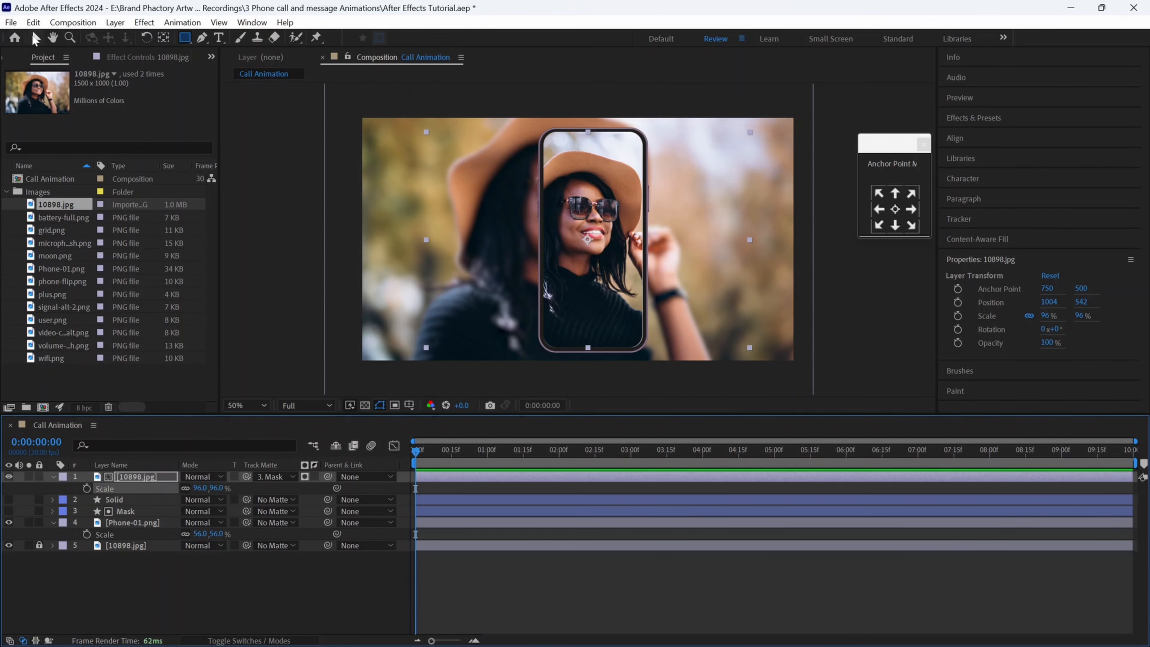
Shift the photo inside the phone slightly to the right and apply a Gaussian Blur with blurriness 20 to it.
left_click(35, 38)
left_click_drag(576, 270, 585, 269)
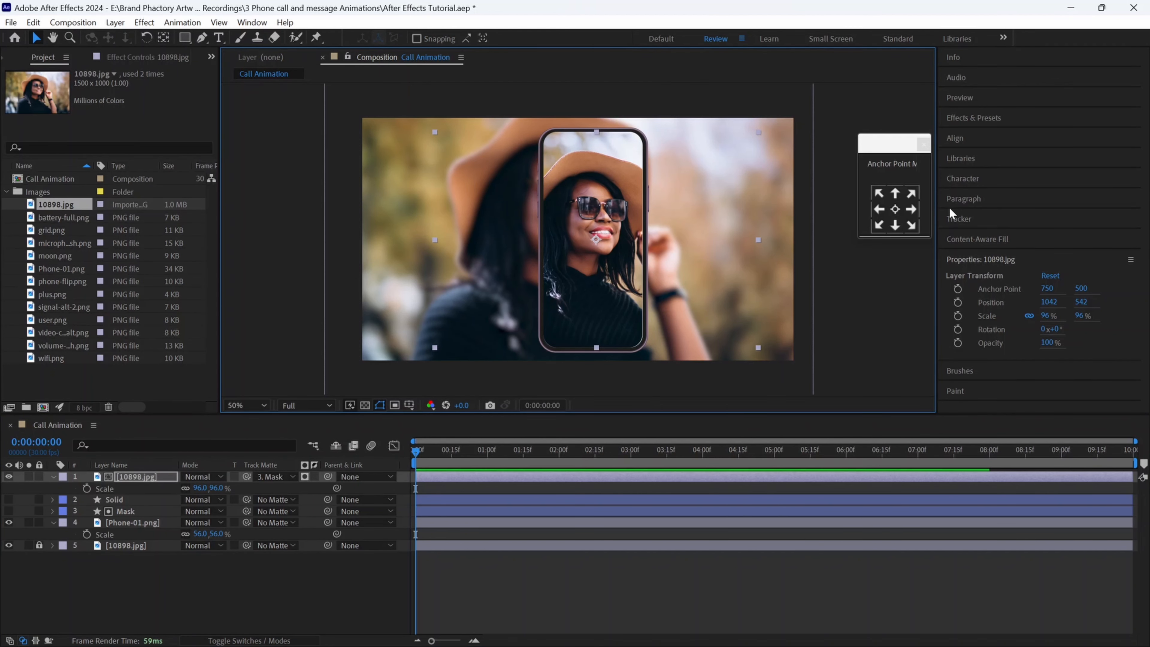
left_click(973, 117)
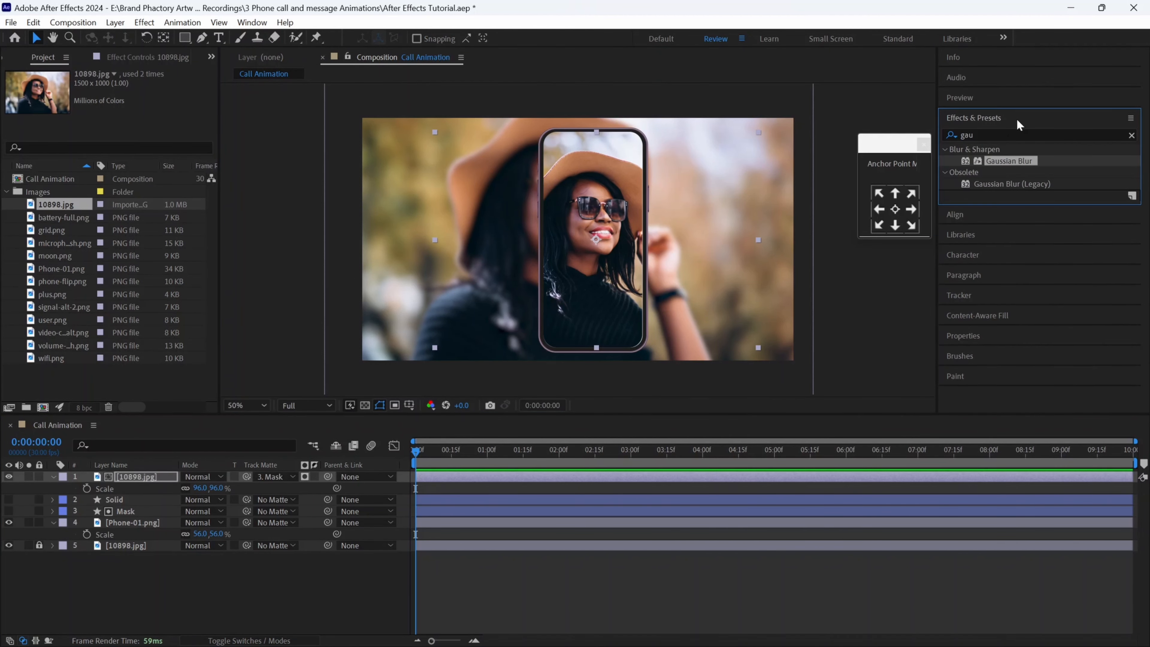
left_click_drag(1009, 161, 143, 477)
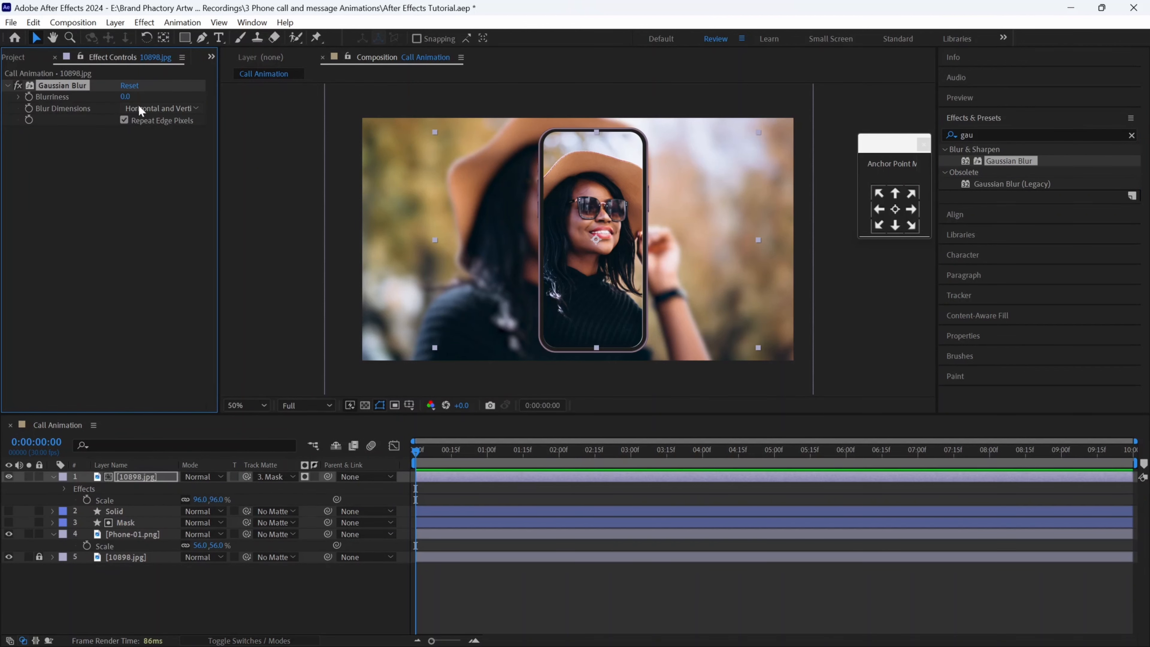
left_click(126, 98)
type("20")
key("Return")
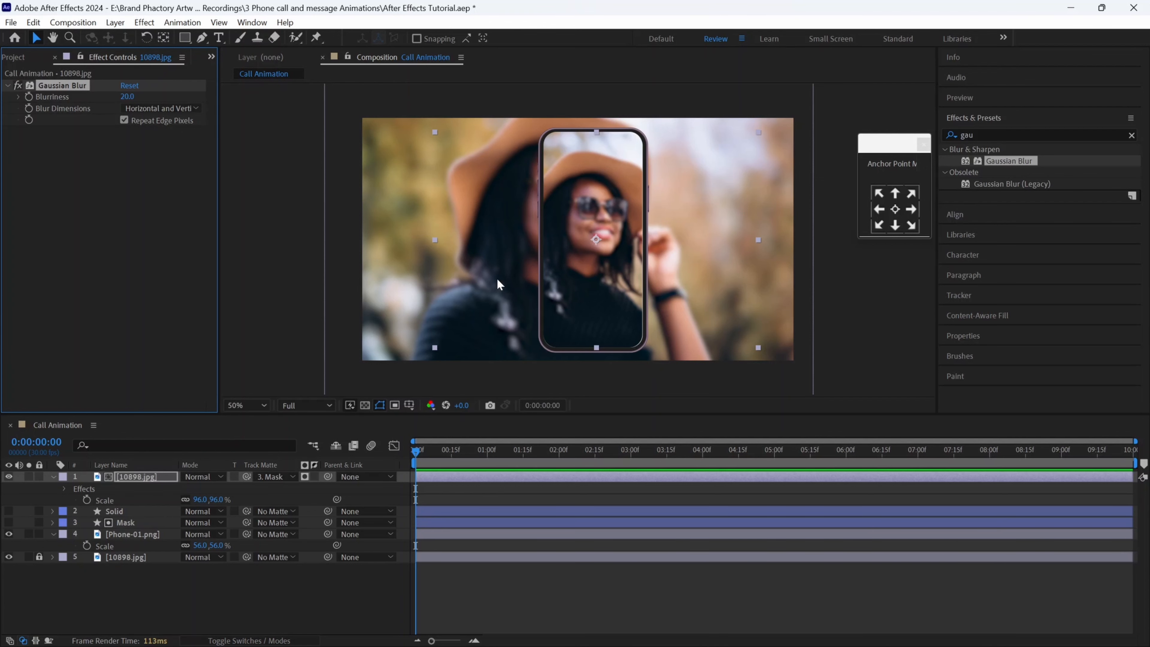
Add battery-full.png, signal-alt-2.png and wifi.png together to the composition near the top of the phone screen.
left_click(21, 58)
left_click(62, 217)
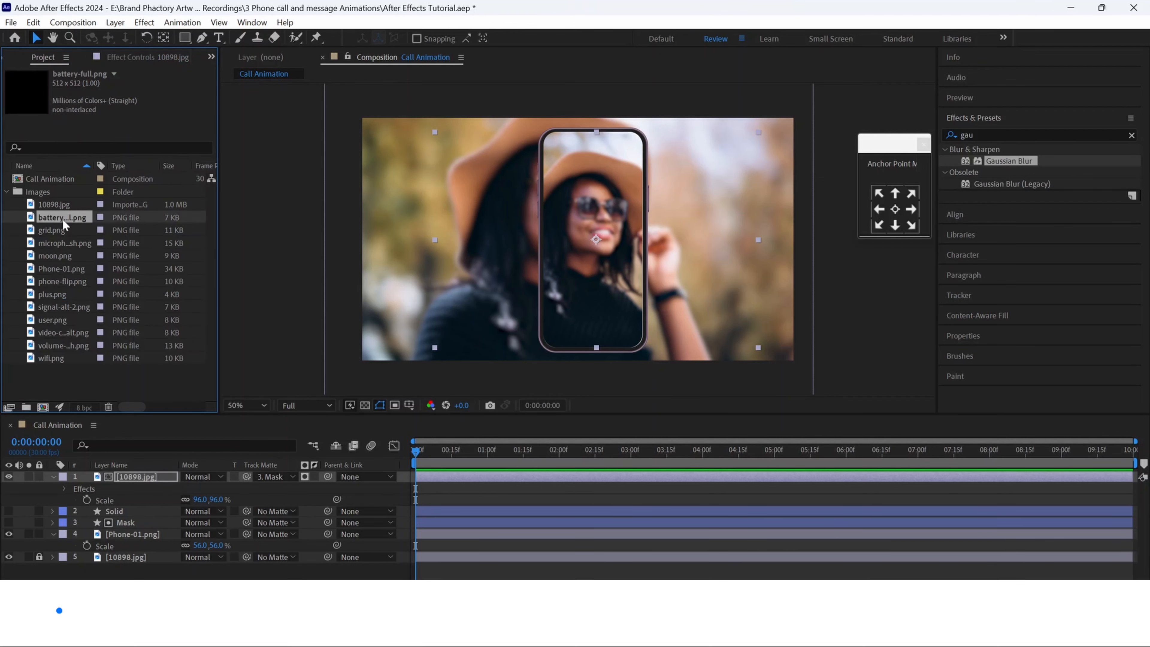
left_click(66, 309, "ctrl")
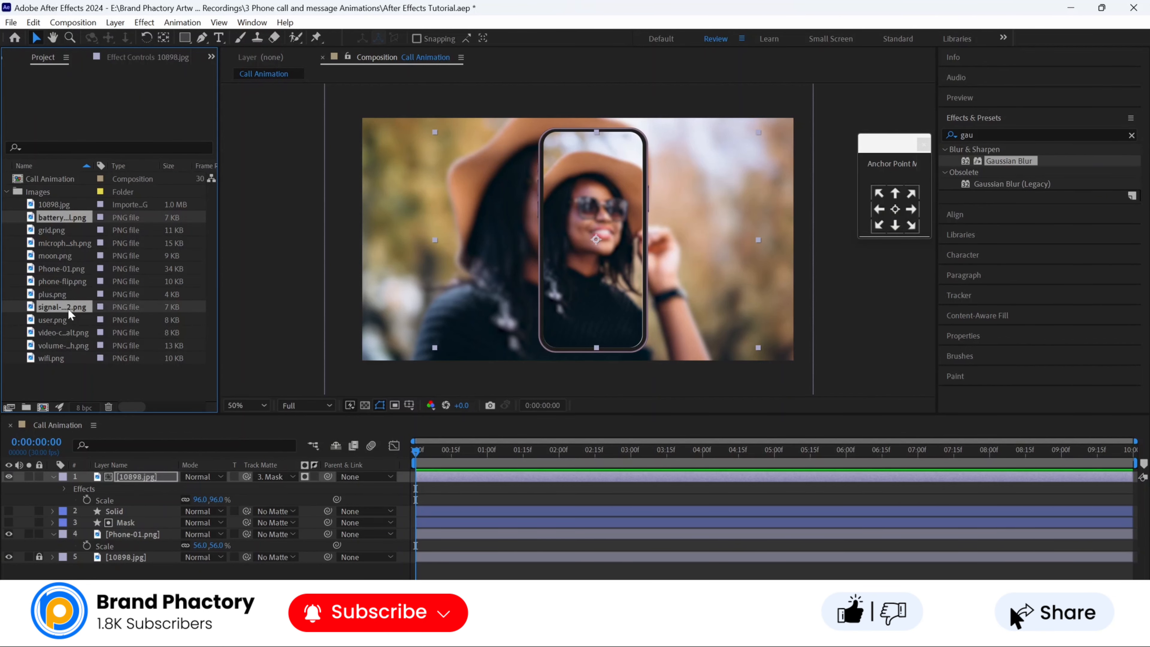
left_click(55, 358, "ctrl")
left_click_drag(60, 312, 615, 159)
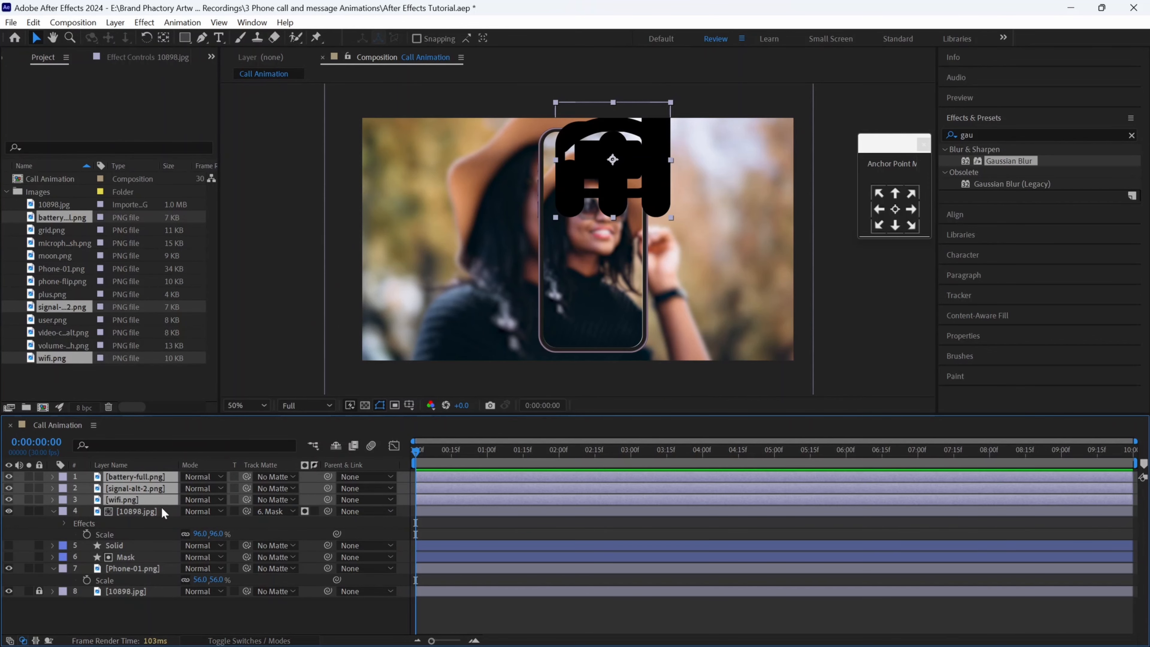
Try scaling the battery, signal and Wi-Fi icon layers together to 12% and to 6%.
key("s")
left_click(202, 488)
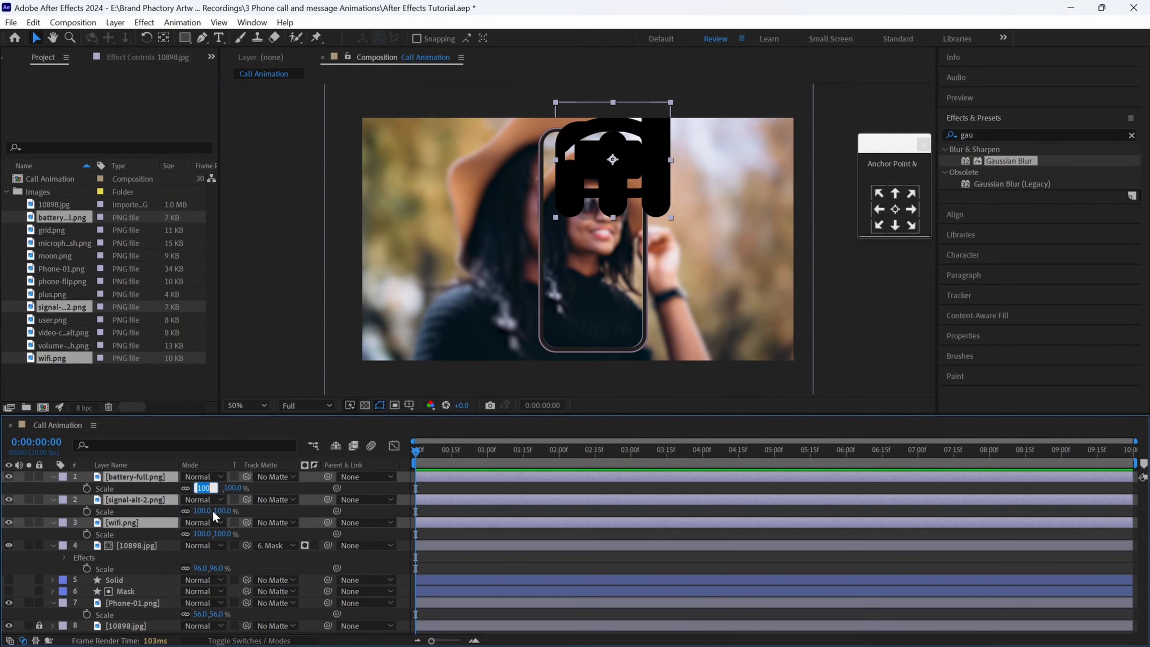
type("12")
key("Return")
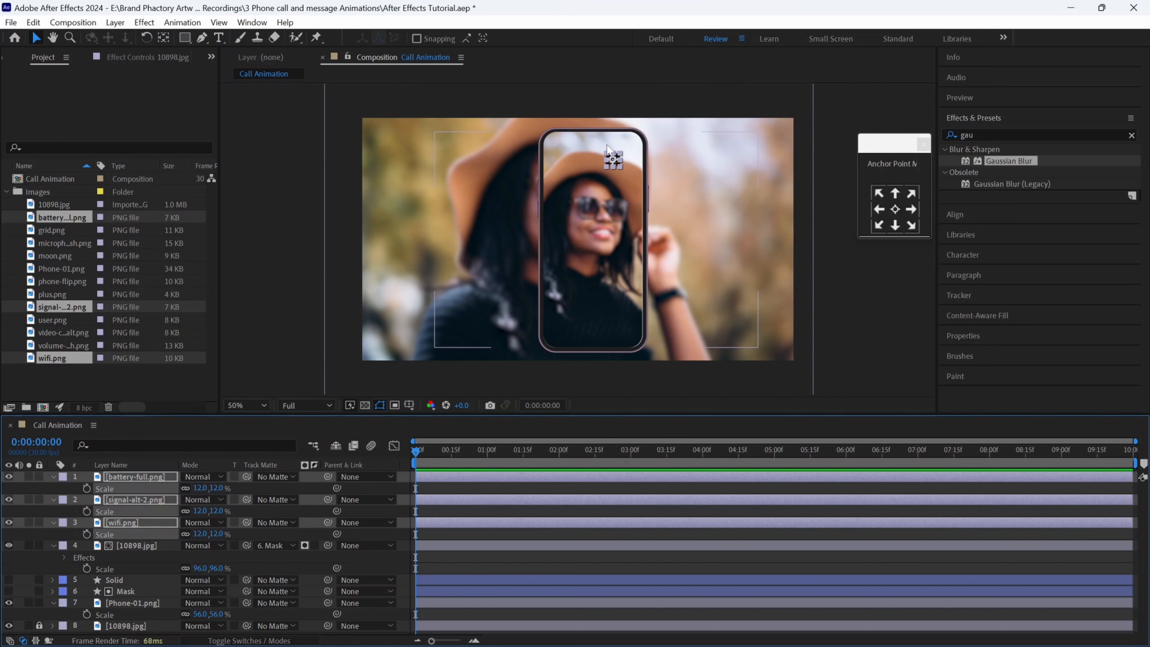
left_click(201, 487)
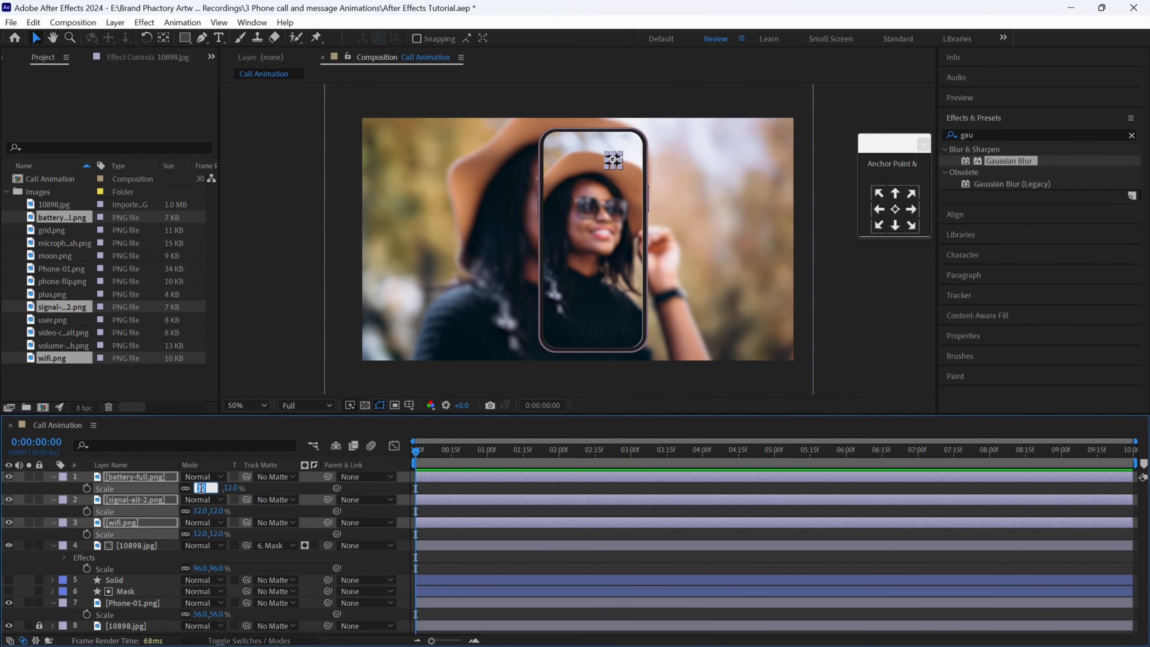
type("6")
key("Return")
Scale the battery, signal and Wi-Fi icons together to 5% and collapse their layer properties.
key("period")
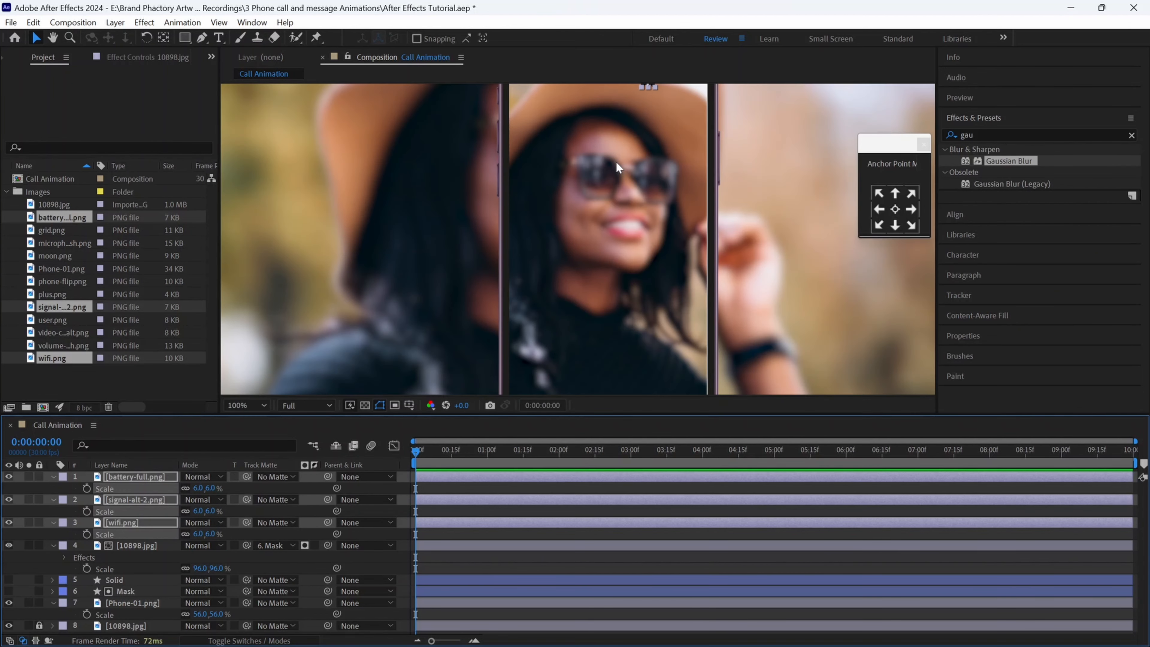
left_click_drag(656, 110, 664, 221)
key("period")
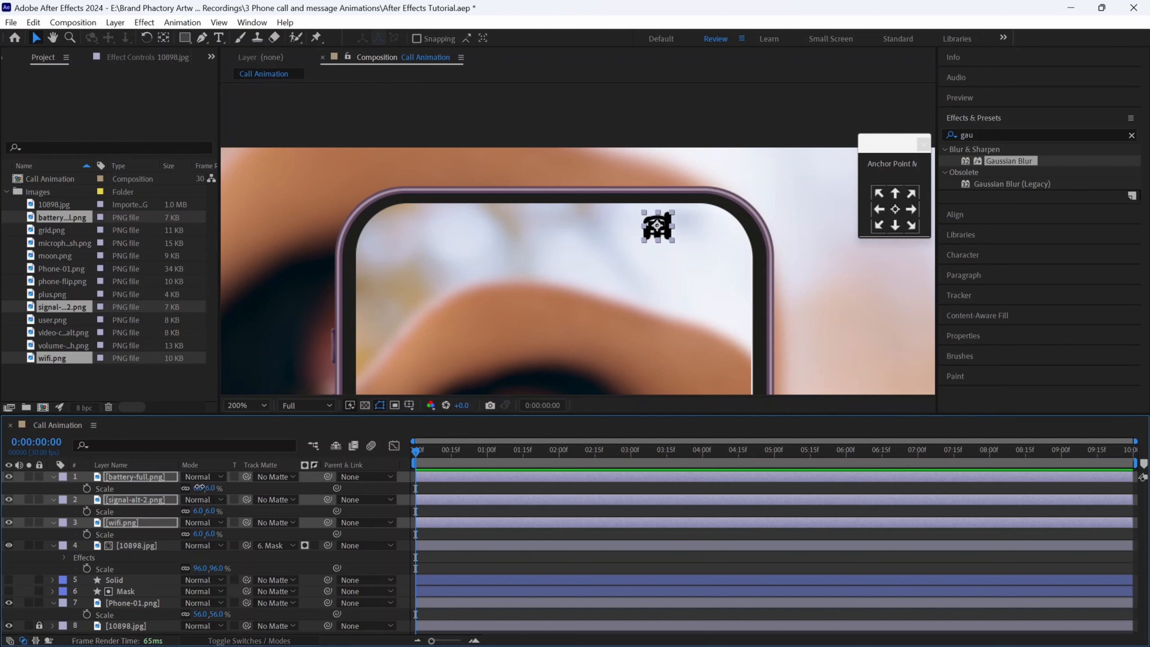
left_click(200, 487)
type("5")
key("Return")
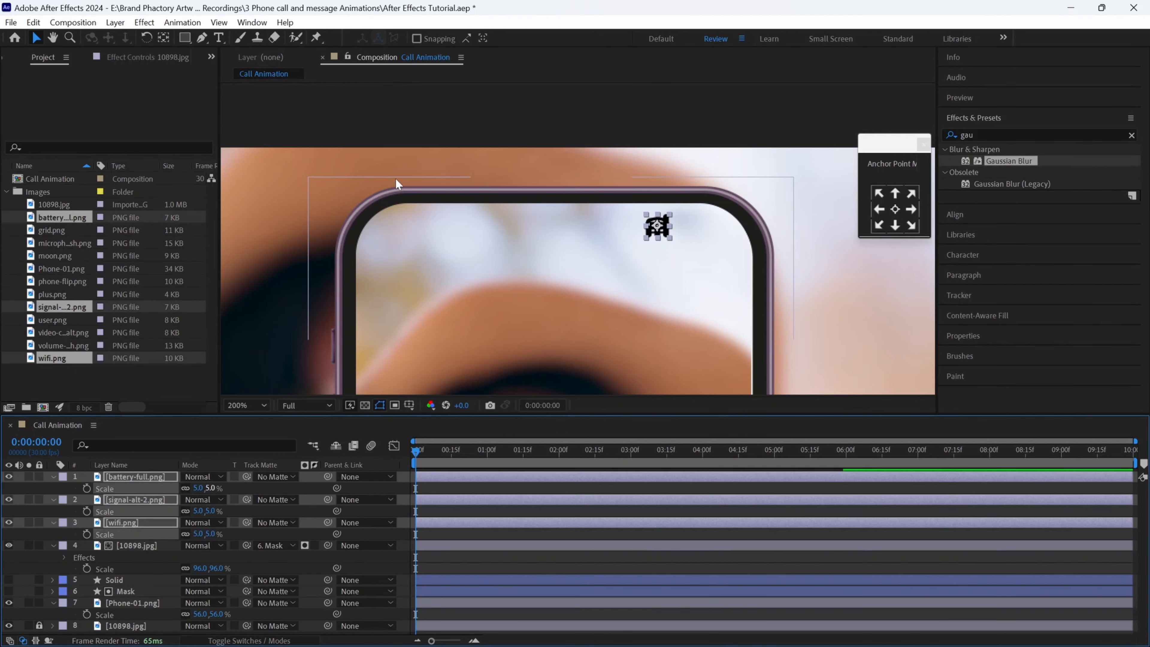
left_click(54, 476)
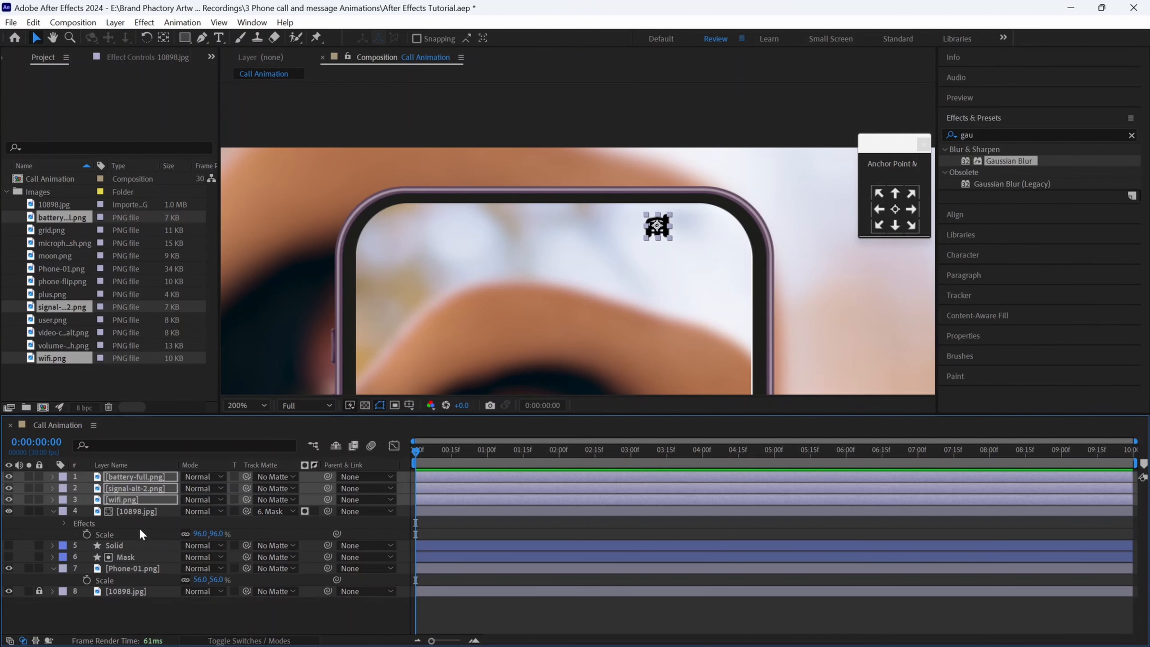
Move the battery icon to the right of the signal icon and the Wi-Fi icon to the right of the battery.
left_click(502, 261)
left_click(123, 476)
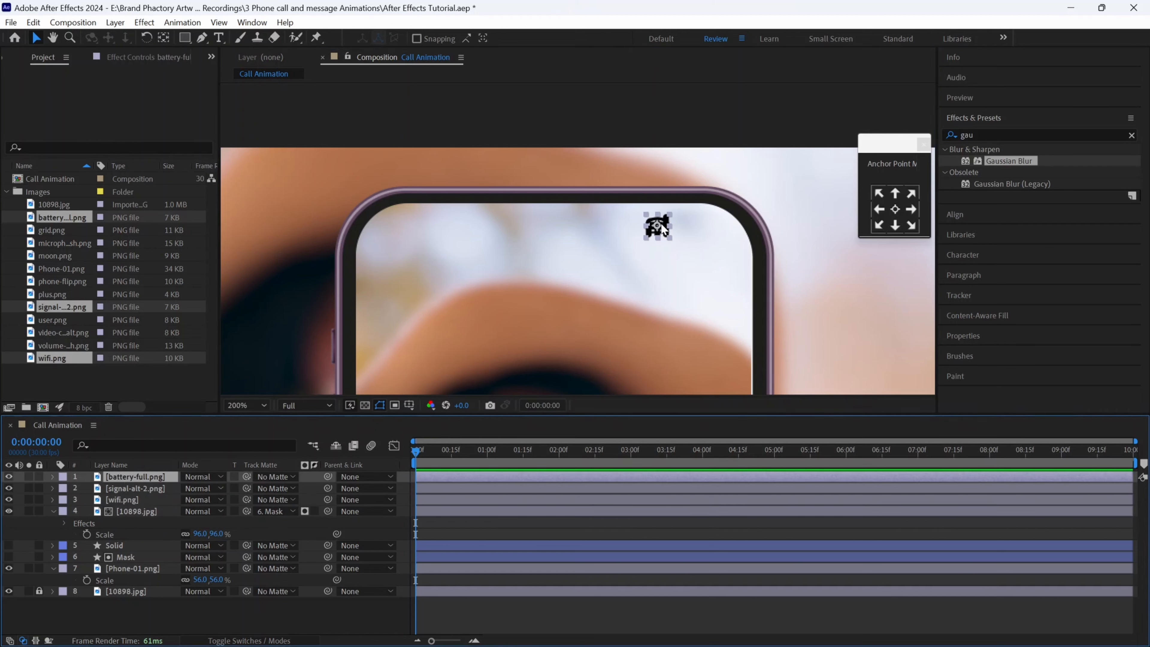
left_click_drag(663, 230, 695, 226)
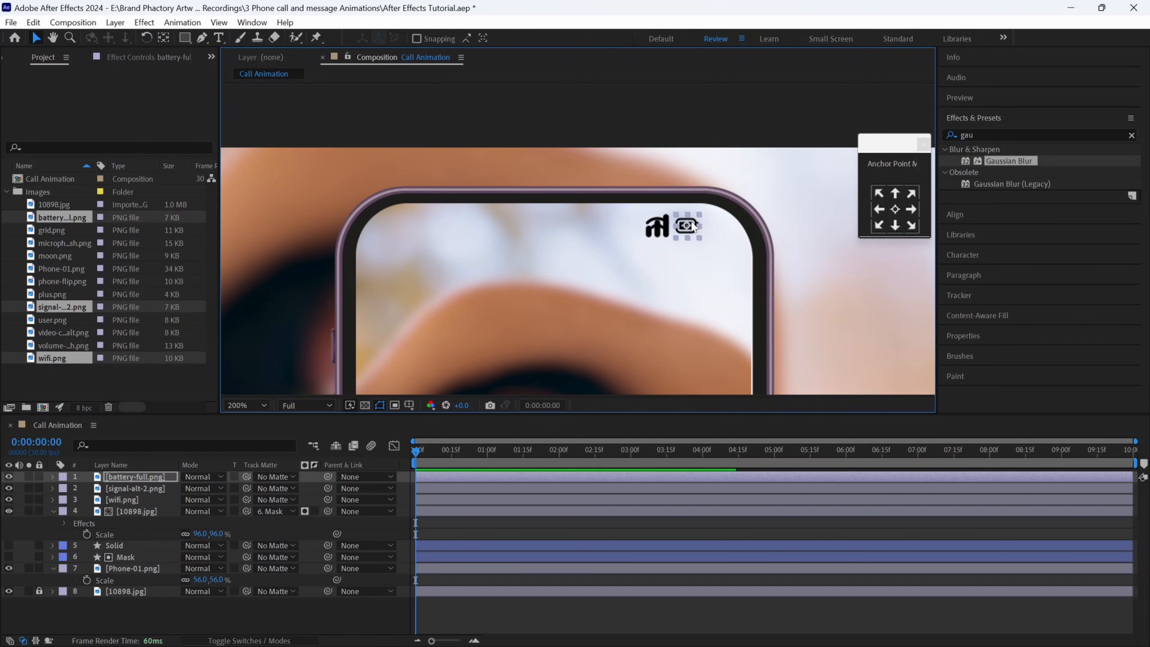
left_click(657, 224)
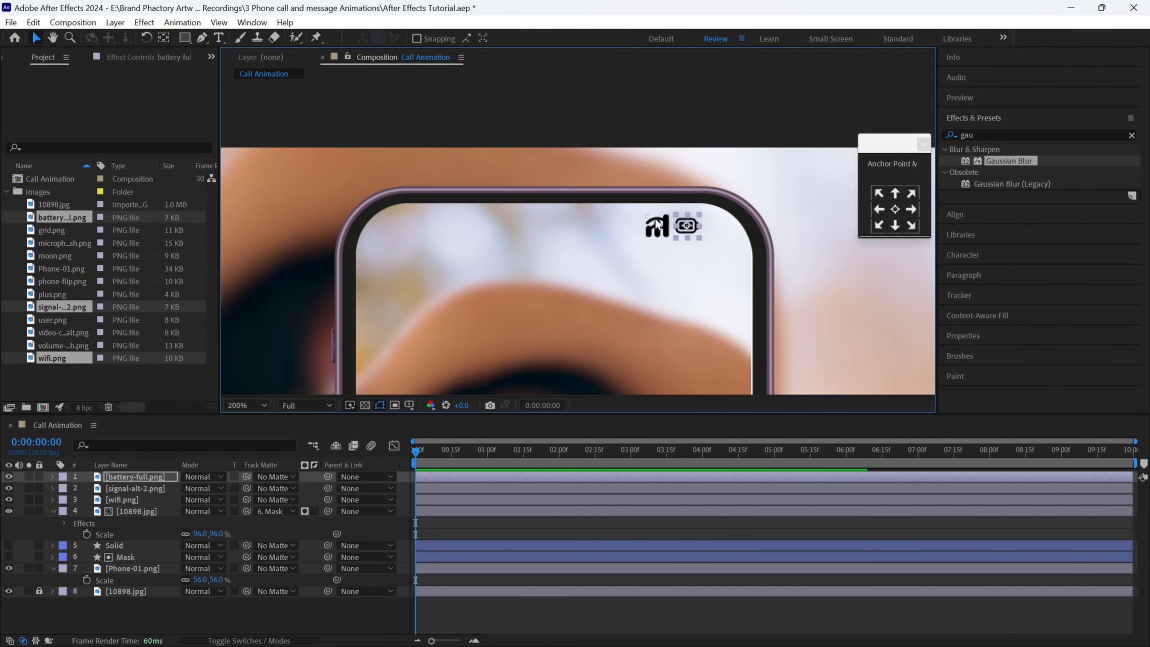
left_click(124, 499)
left_click_drag(659, 222, 722, 223)
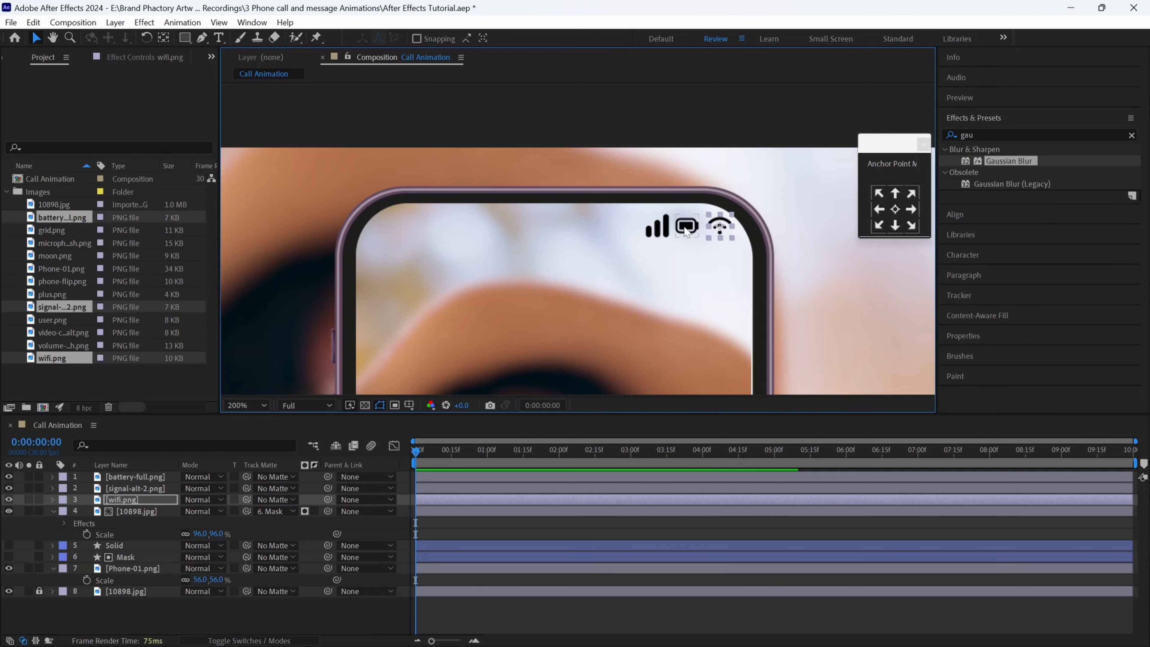
Distribute the signal, battery and Wi-Fi icons horizontally so they are evenly spaced.
left_click(685, 228, "shift")
left_click(664, 227, "shift")
left_click(1000, 214)
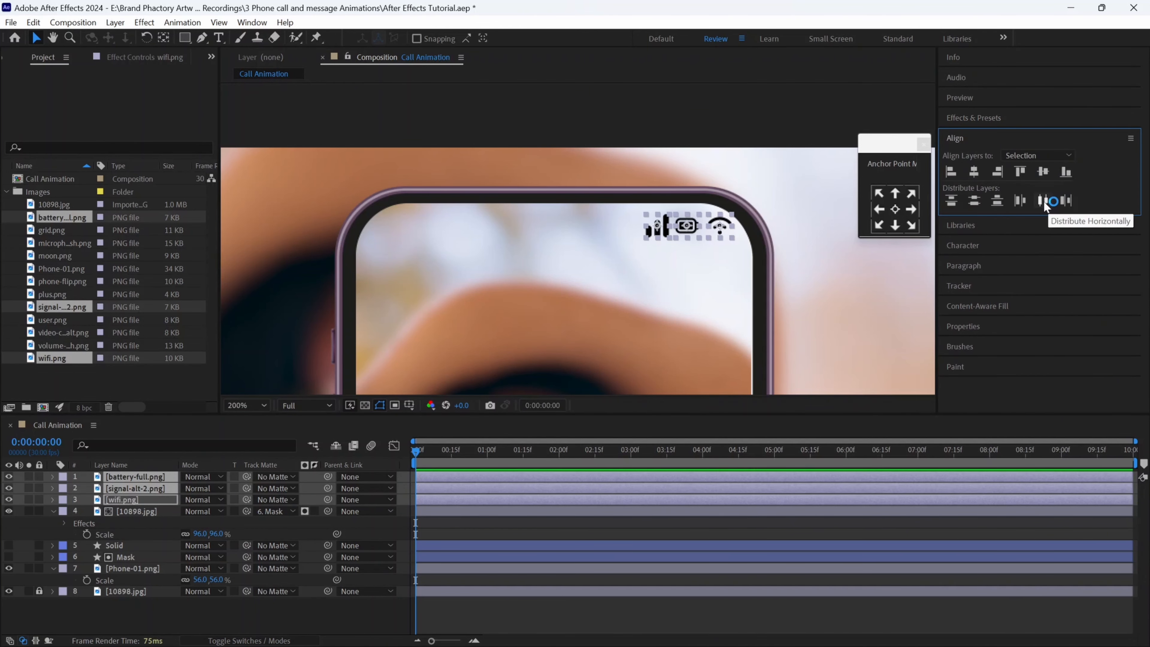
left_click(1042, 199)
Apply the Fill effect to the signal icon and set its color to white (FFFFFF).
left_click(978, 119)
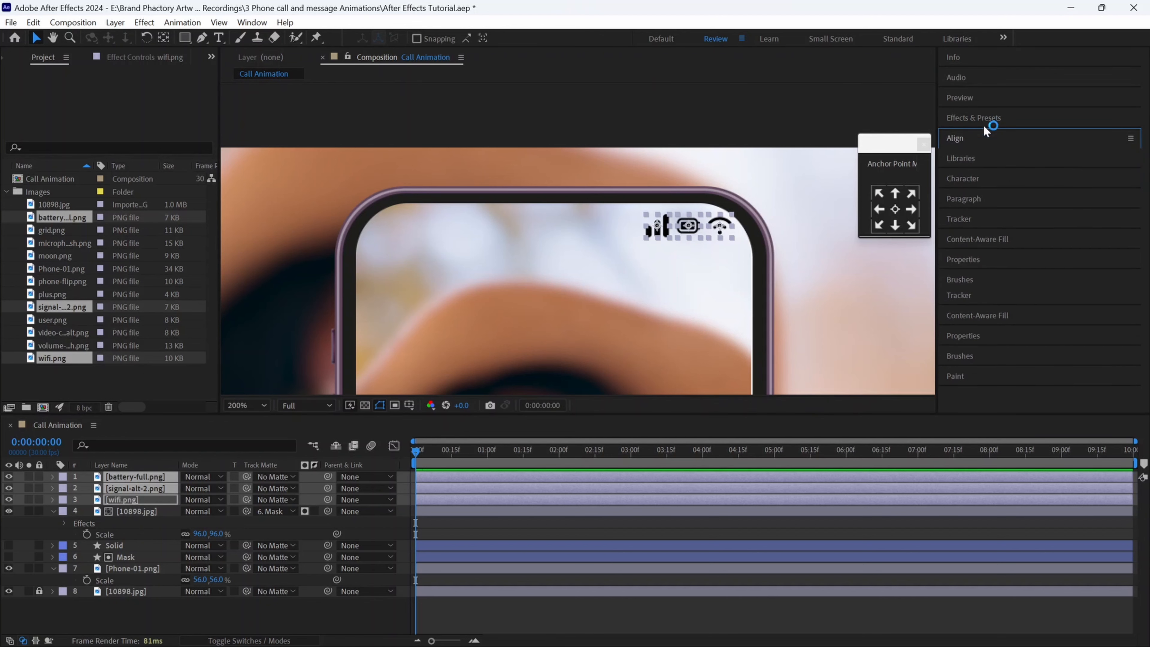
left_click(947, 132)
type("fill")
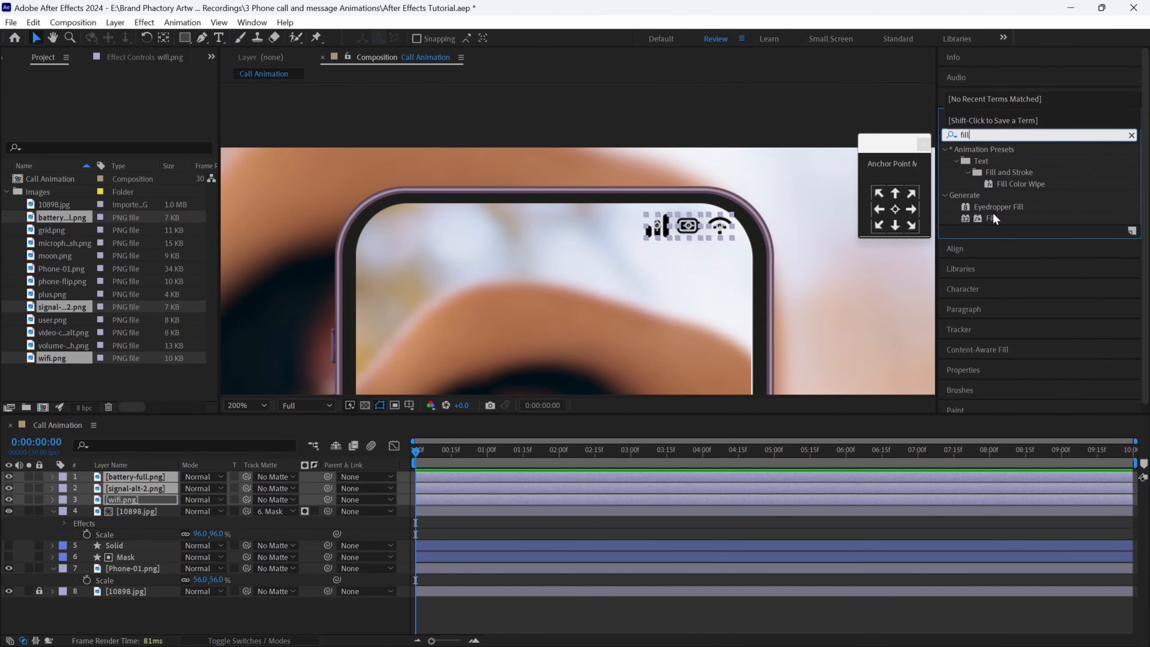
left_click_drag(993, 216, 670, 232)
left_click(127, 120)
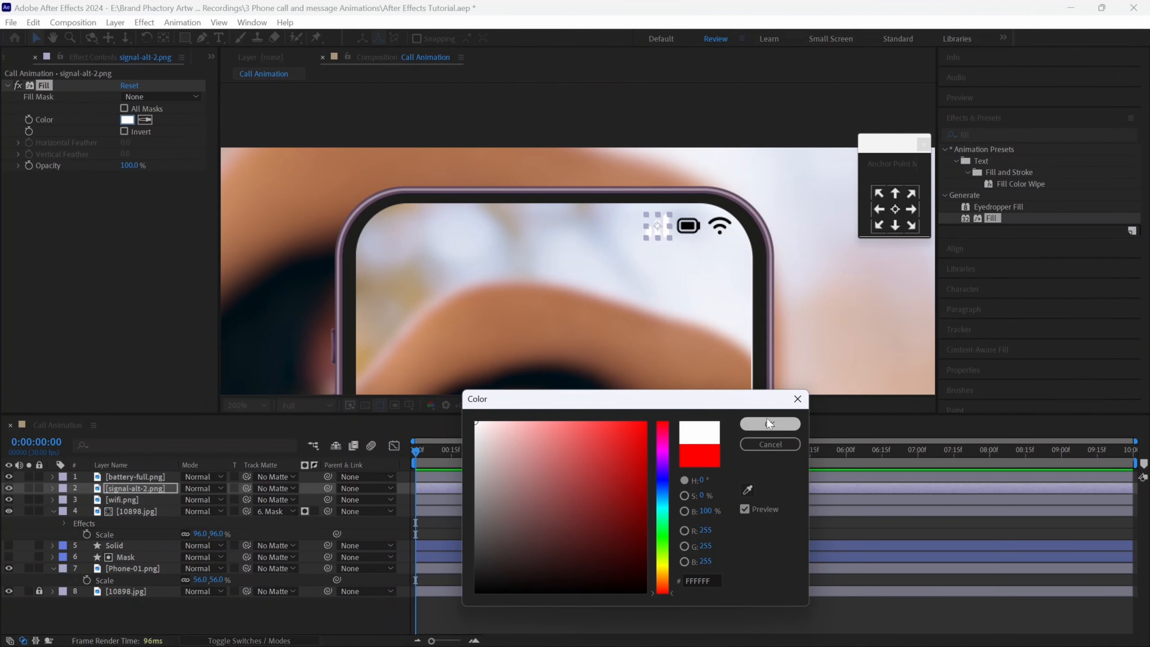
left_click(769, 423)
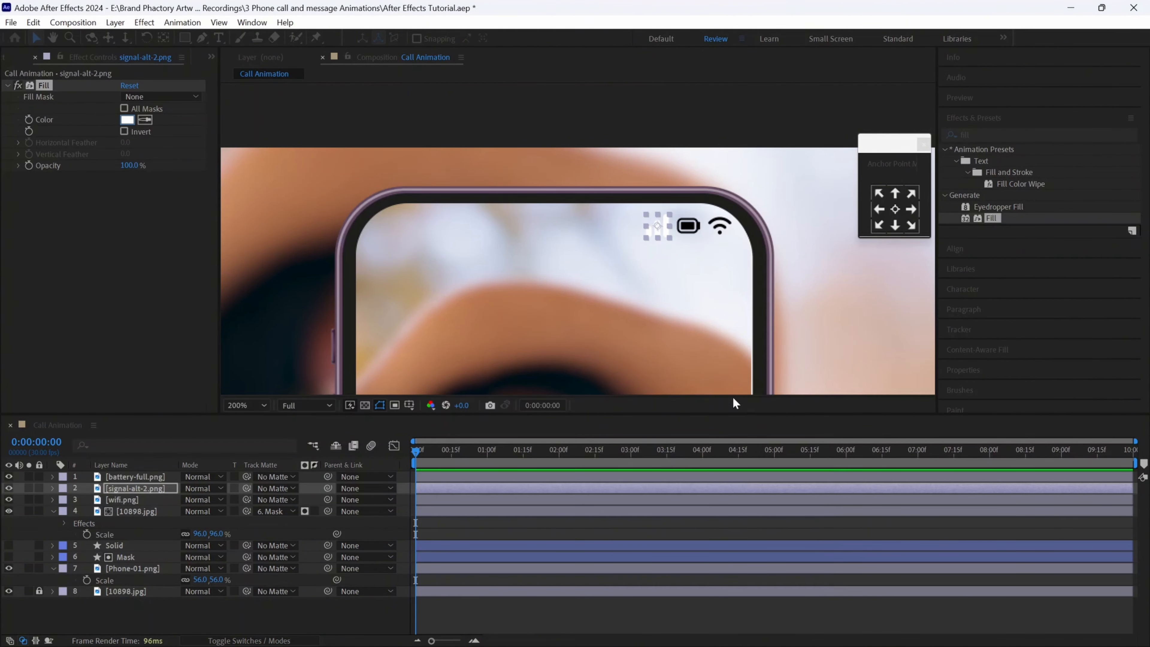
Copy the signal icon's white Fill effect to the battery and Wi-Fi icon layers.
right_click(45, 85)
left_click(87, 132)
left_click(138, 476)
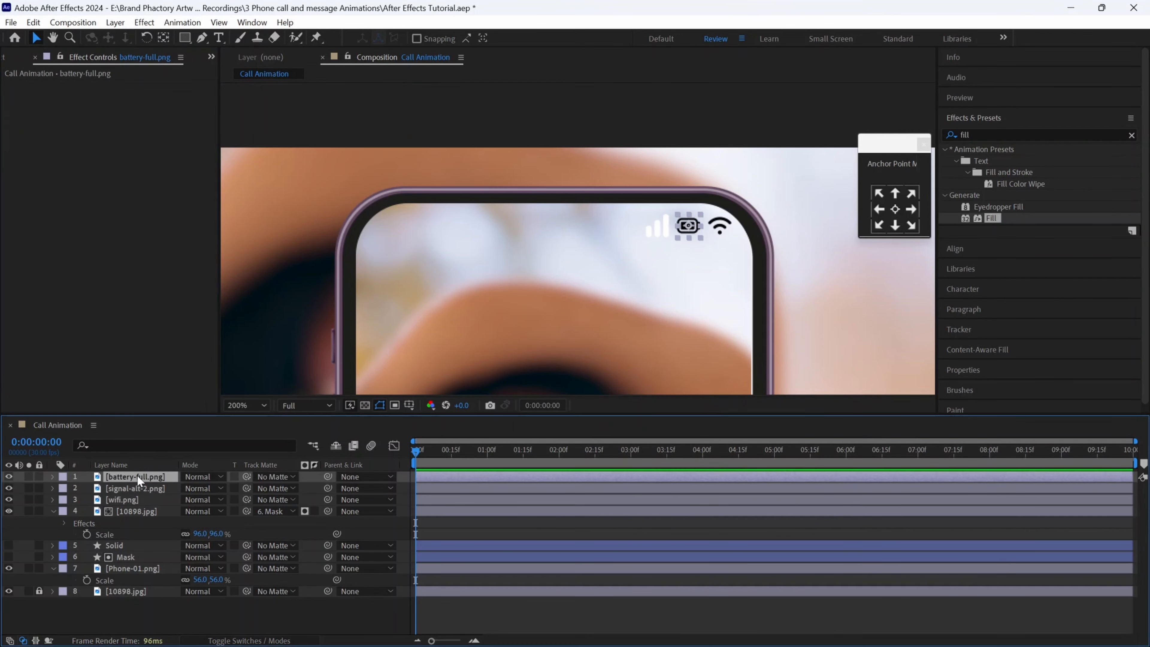
left_click(44, 23)
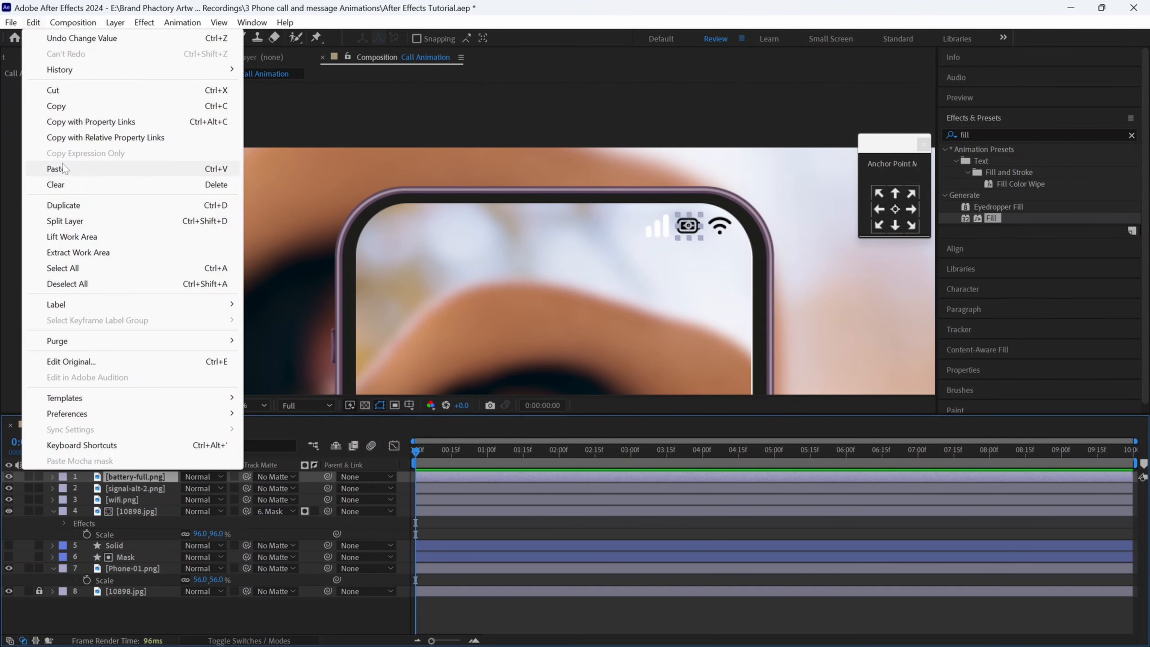
left_click(63, 170)
left_click(130, 498)
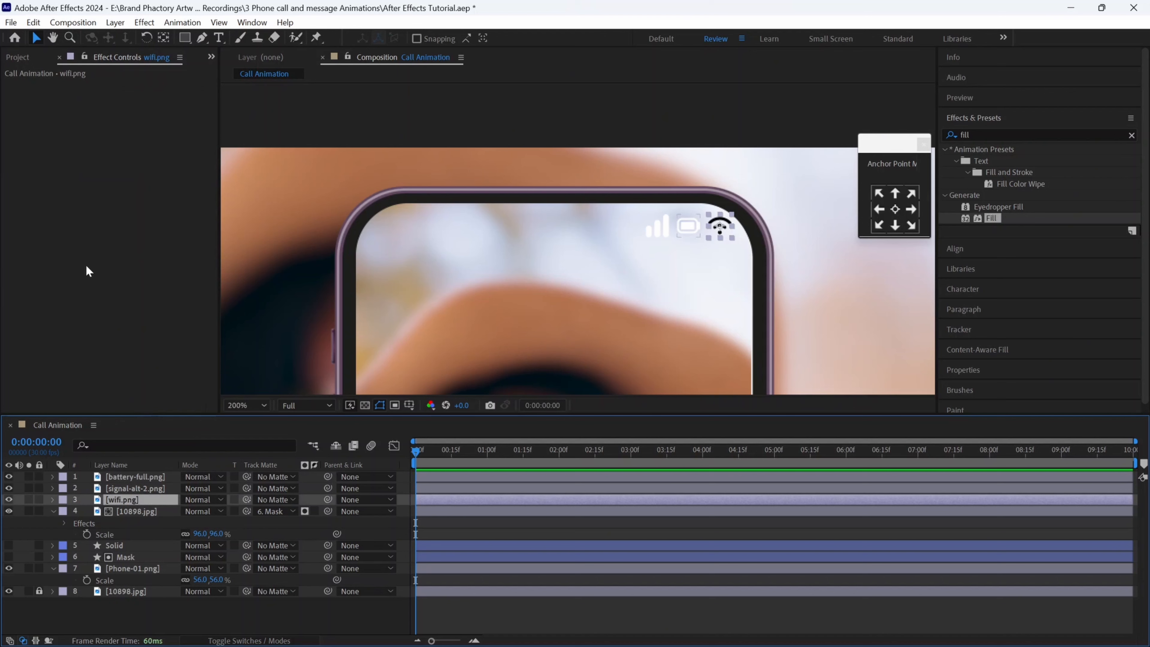
left_click(33, 22)
left_click(67, 170)
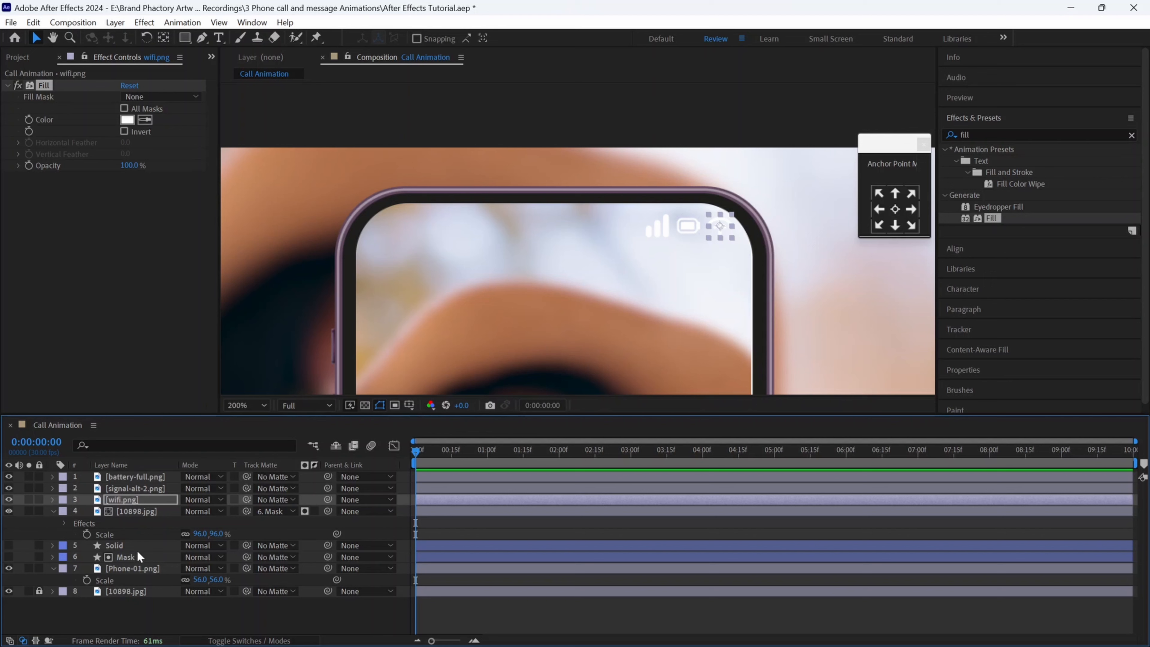
Hide the matted 10898.jpg layer and draw a white rectangle shape over the phone's camera cutout.
left_click(33, 514)
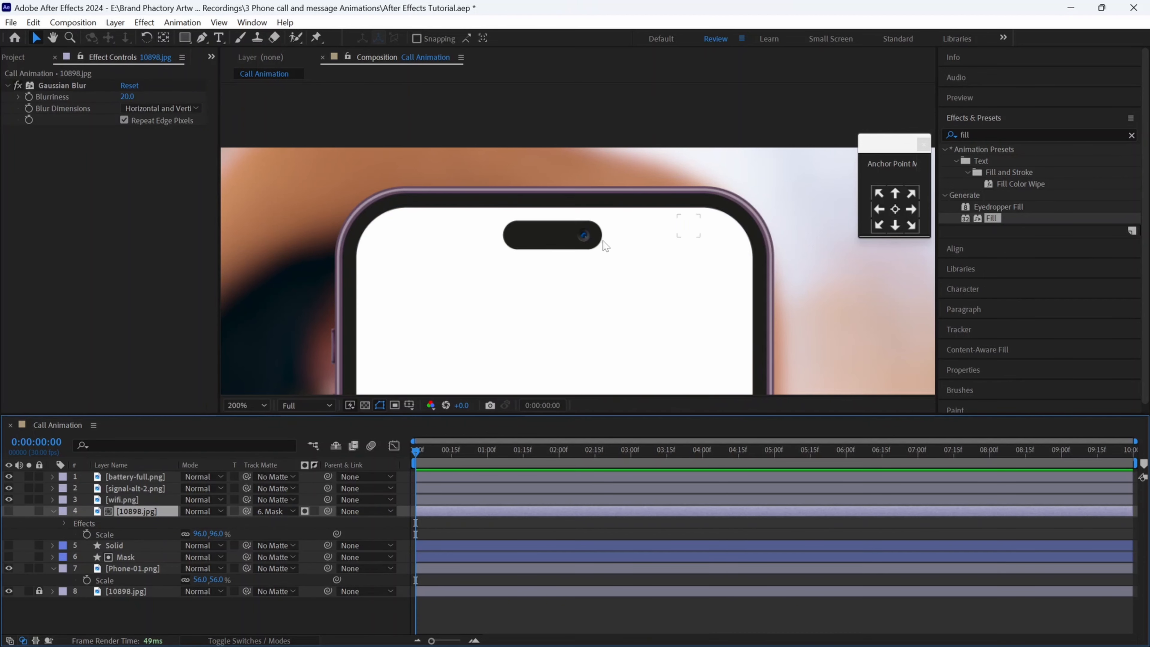
key("q")
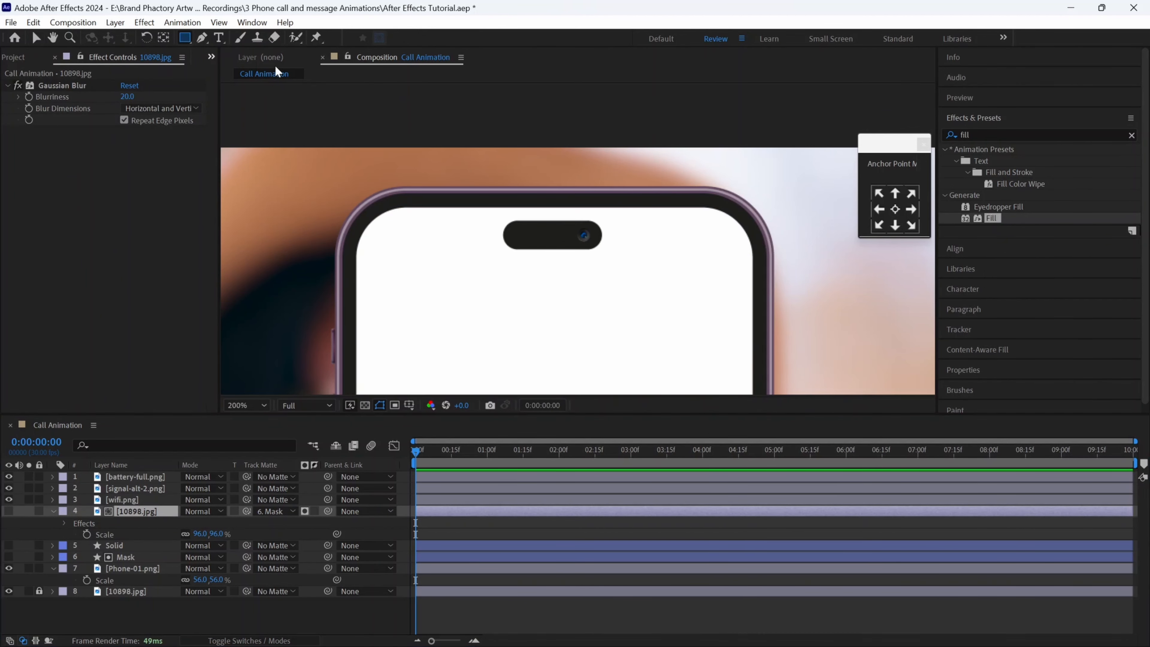
left_click(189, 43)
left_click(243, 40)
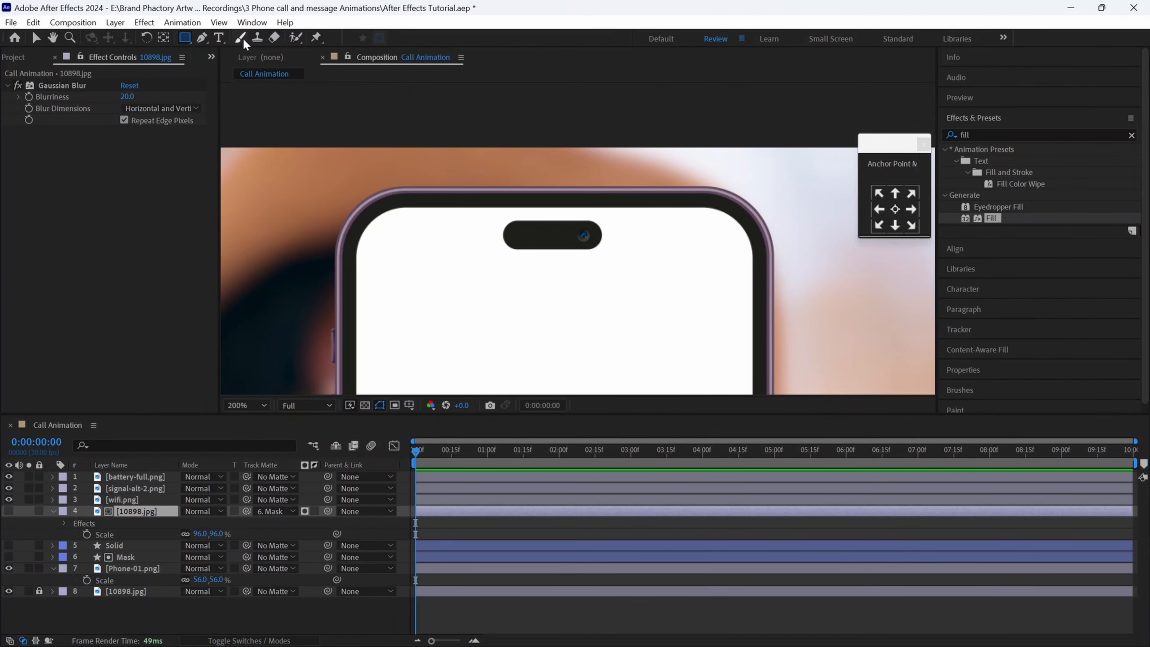
left_click(178, 617)
left_click_drag(504, 220, 606, 250)
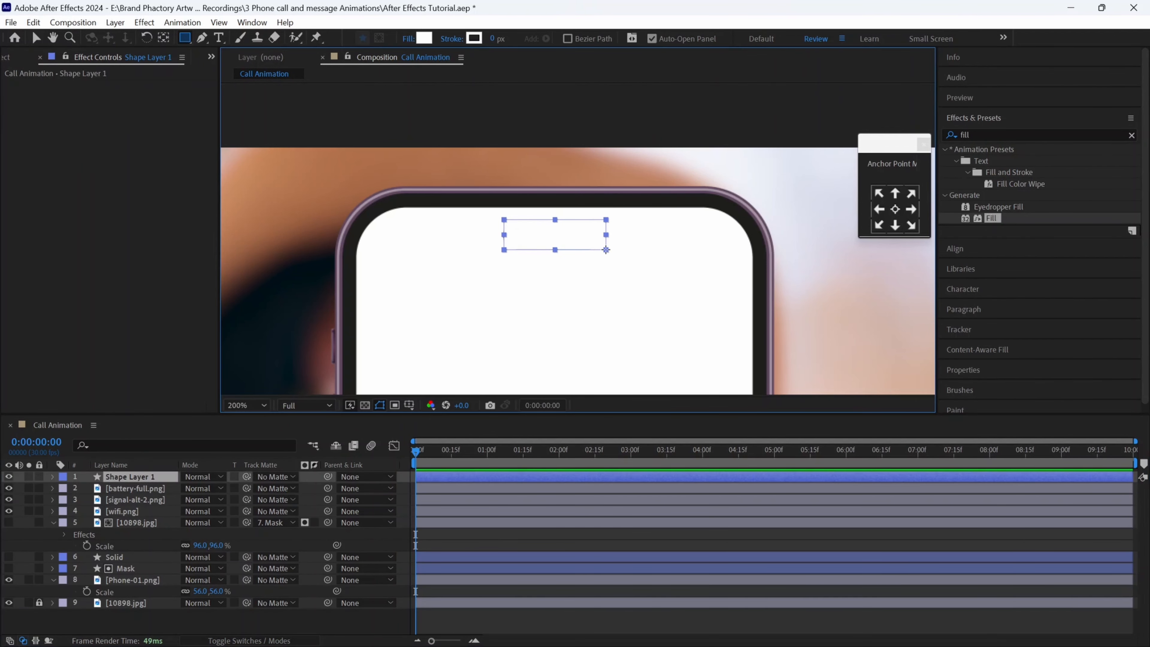
Enlarge the new rectangle path slightly to about 34 px high around the camera cutout and open its position value.
left_click(75, 500)
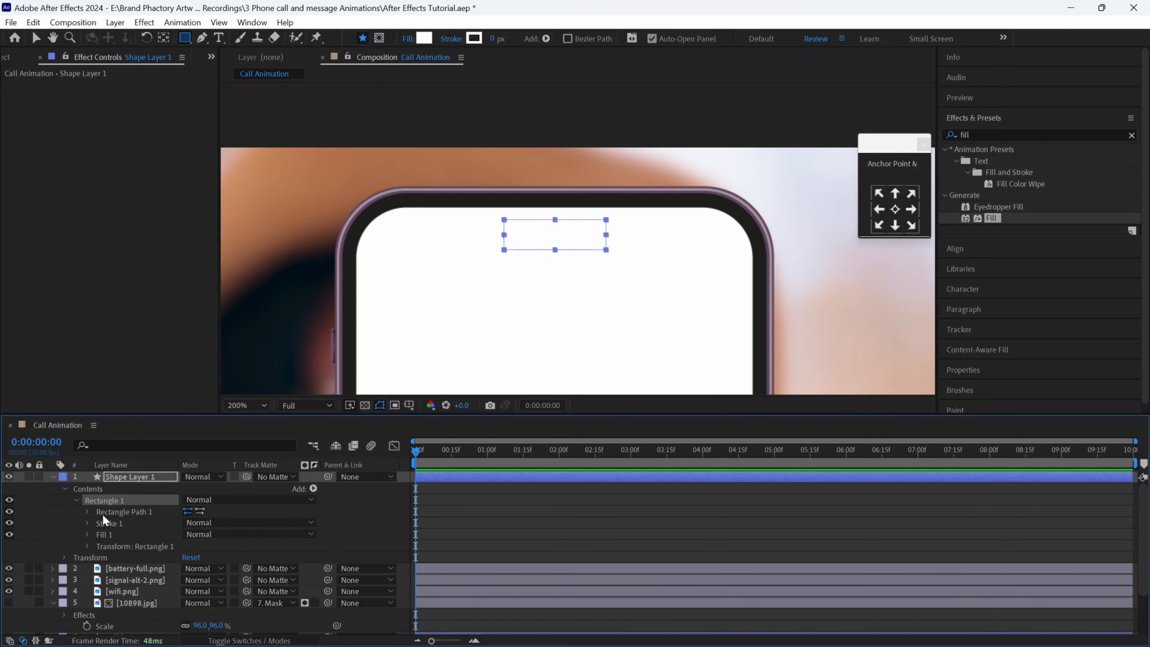
left_click(88, 511)
left_click_drag(199, 527, 200, 523)
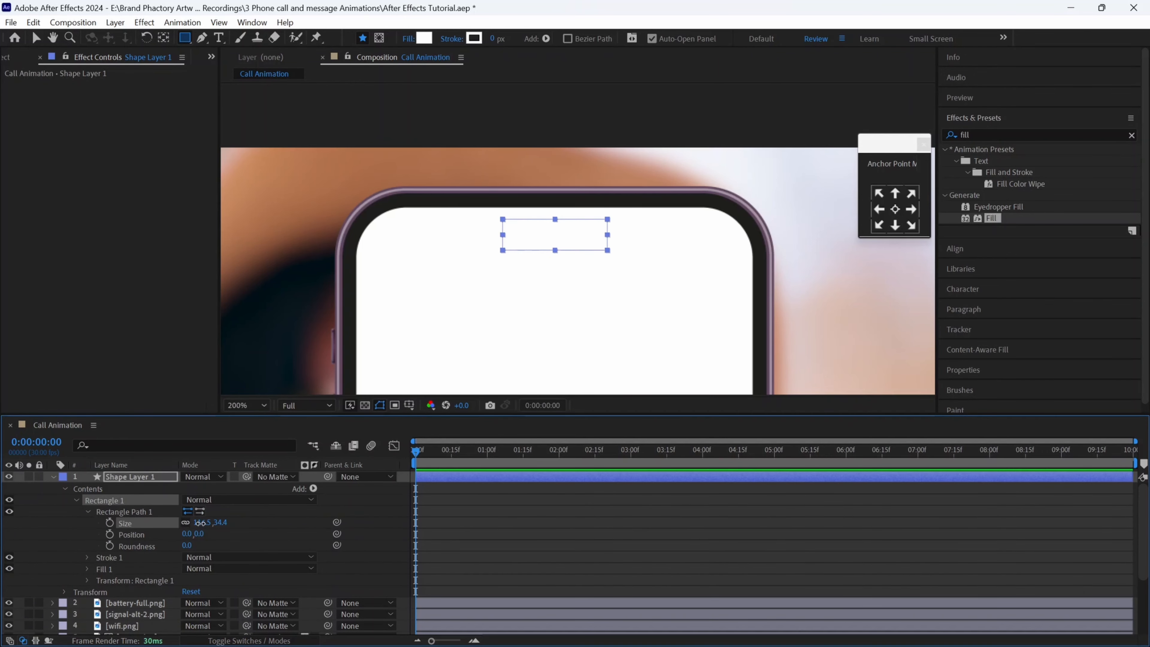
left_click(192, 535)
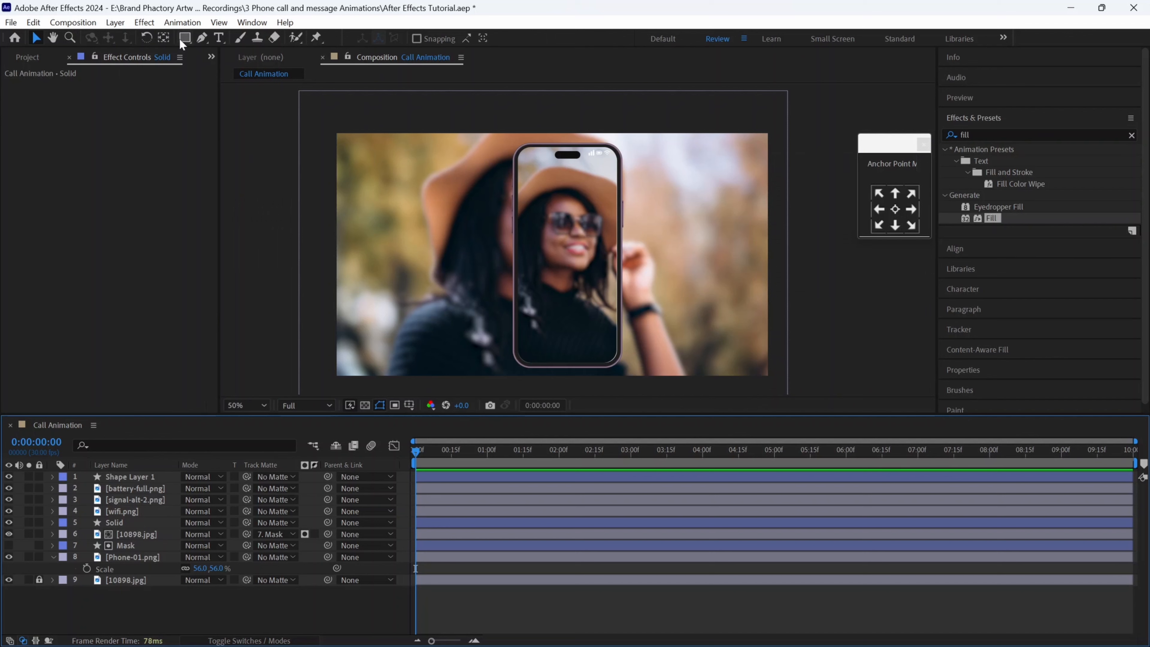
Draw a small ellipse shape over the left part of the phone screen and center its anchor point.
left_click(182, 40)
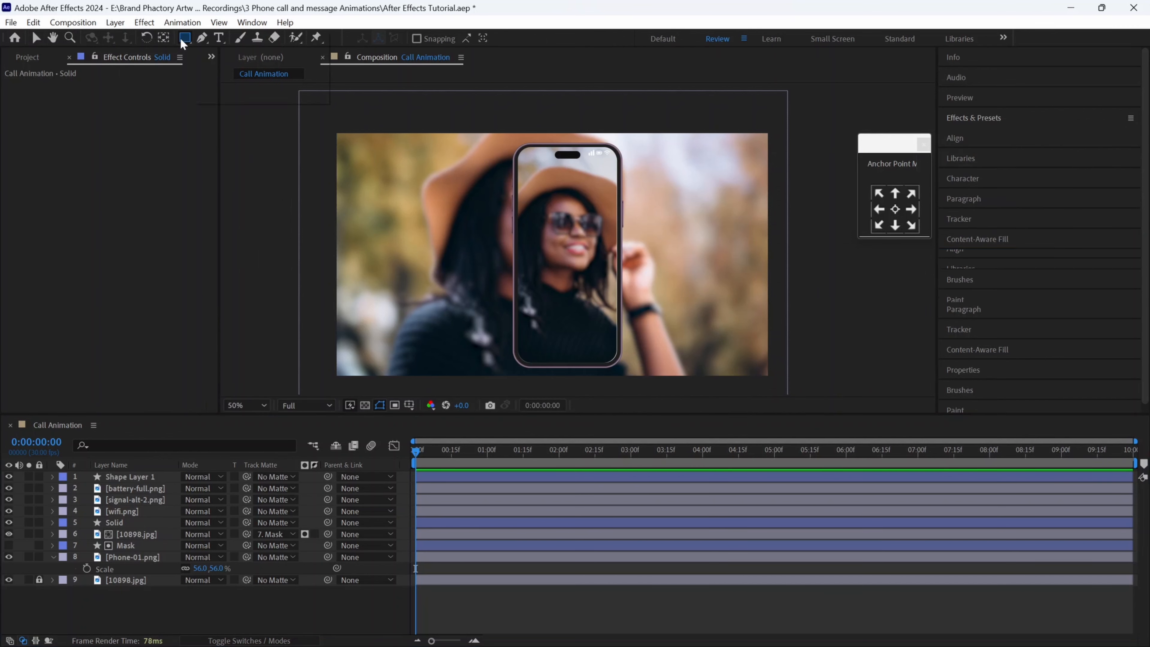
left_click(226, 68)
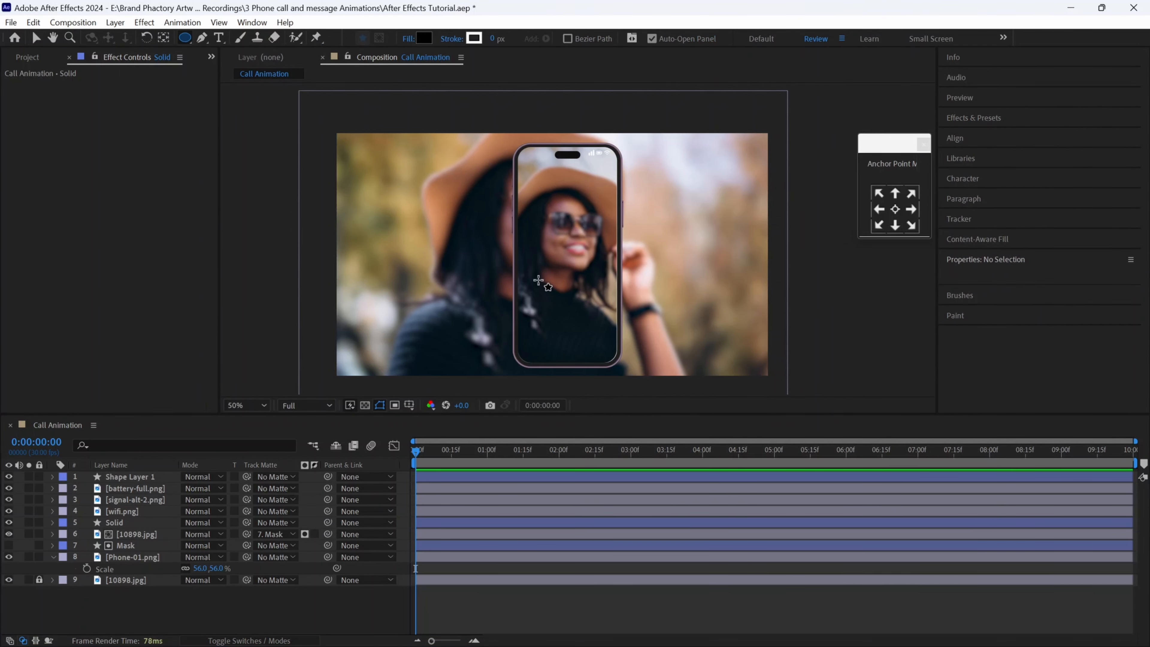
left_click_drag(526, 278, 548, 298)
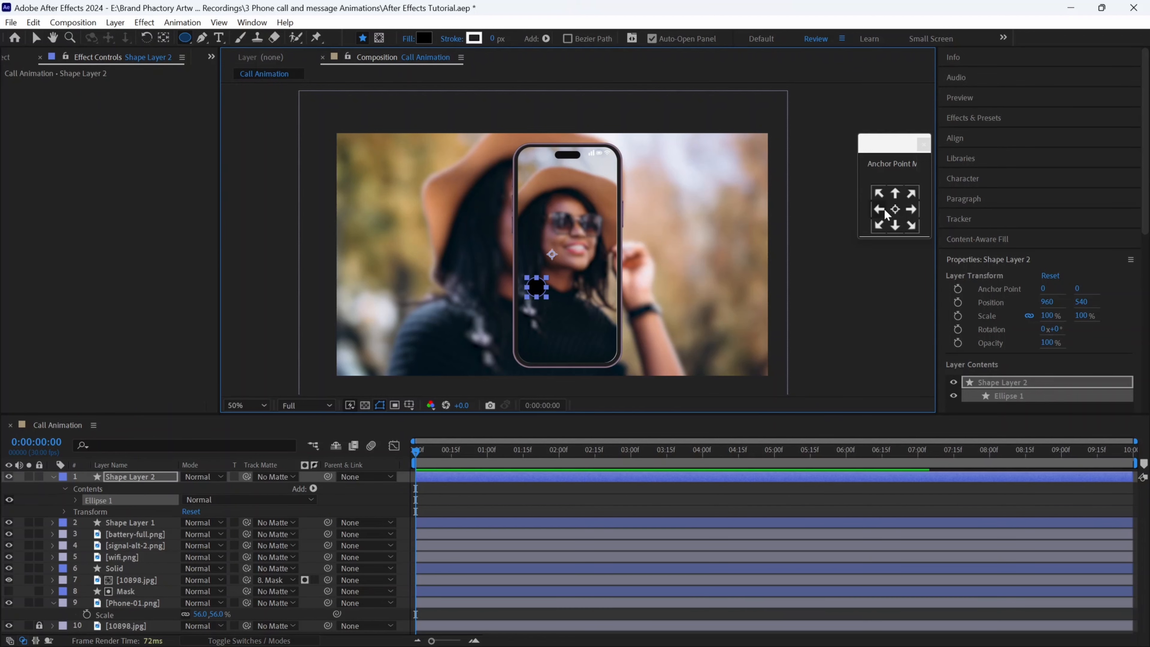
key("ctrl+alt+Home")
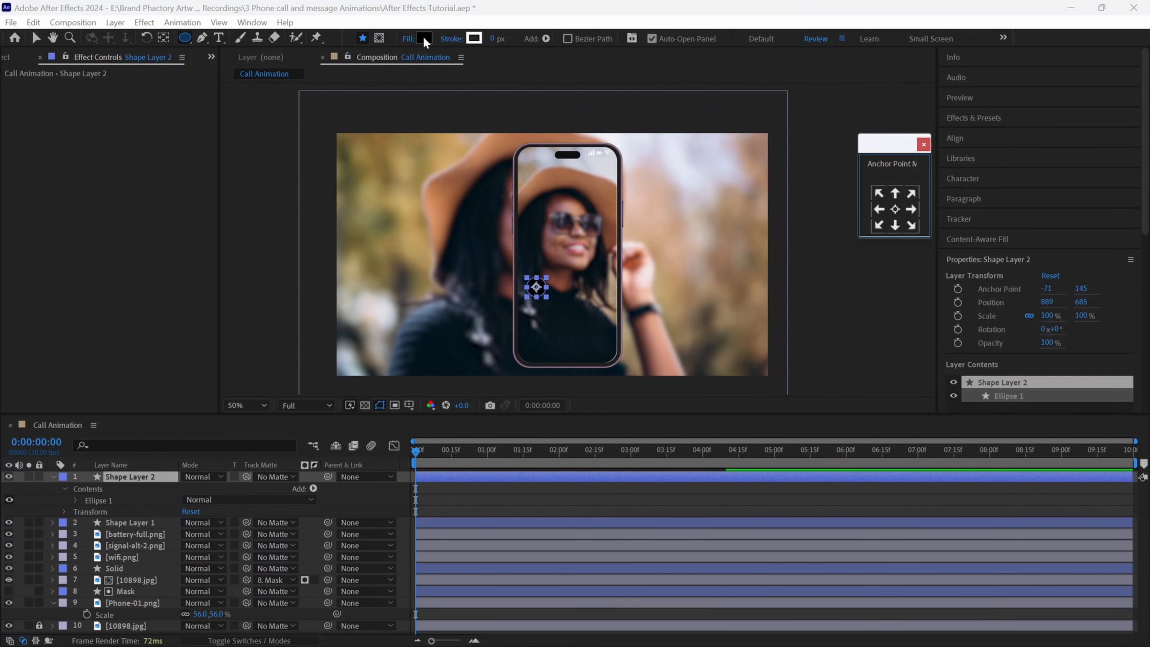
Set the new circle's fill color to white (FFFFFF) and its layer opacity to 43%.
left_click(424, 38)
left_click(477, 424)
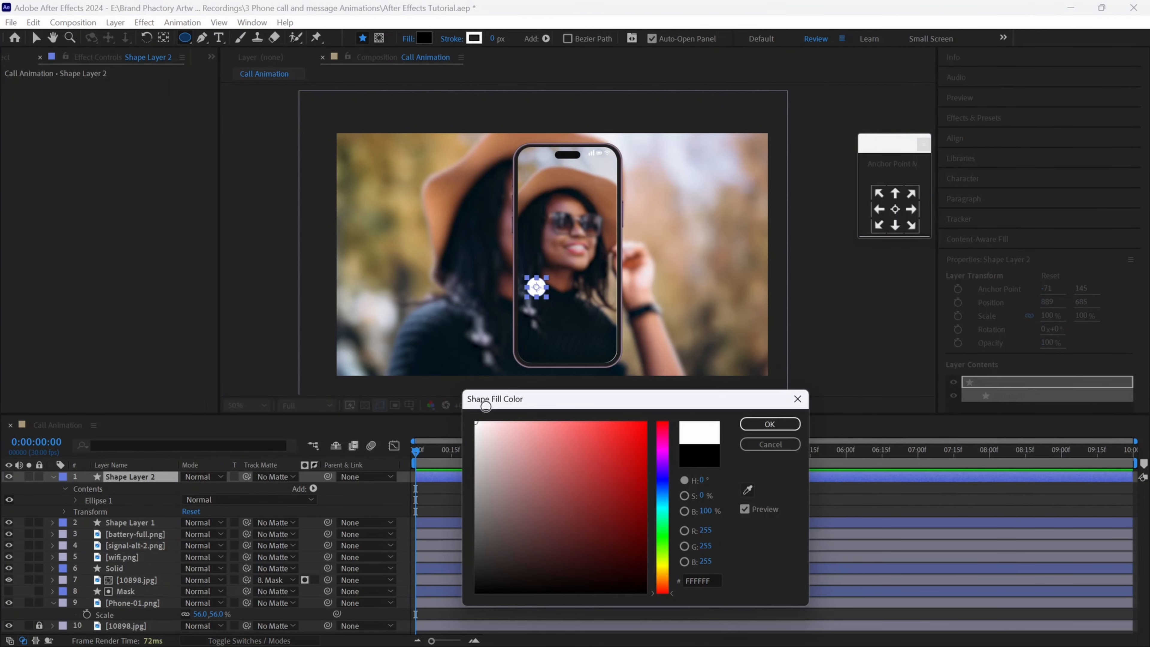
left_click(769, 424)
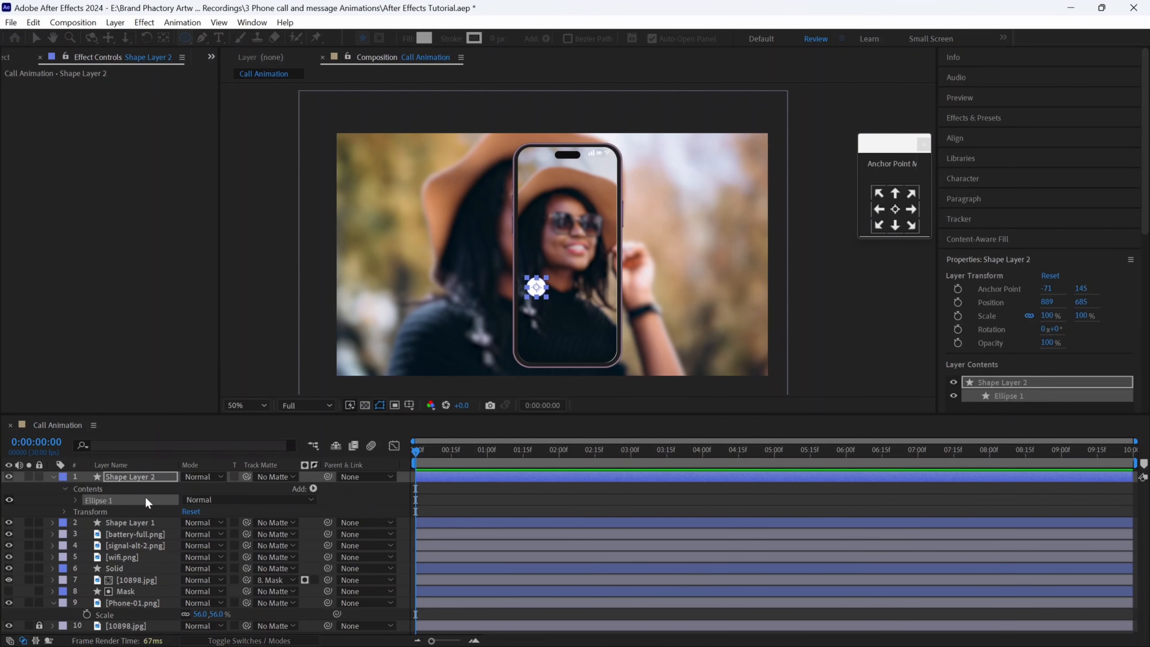
key("t")
left_click_drag(188, 489, 151, 490)
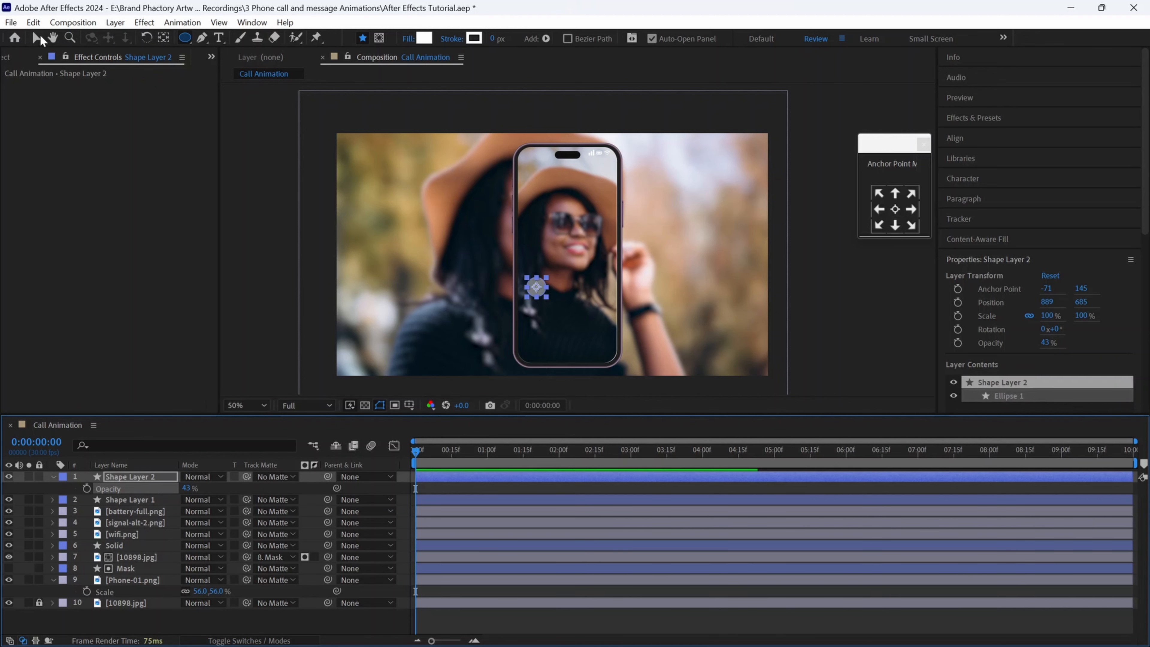
Open the Ellipse 1 shape properties of the new circle's layer.
left_click(539, 285)
key("v")
left_click(540, 283)
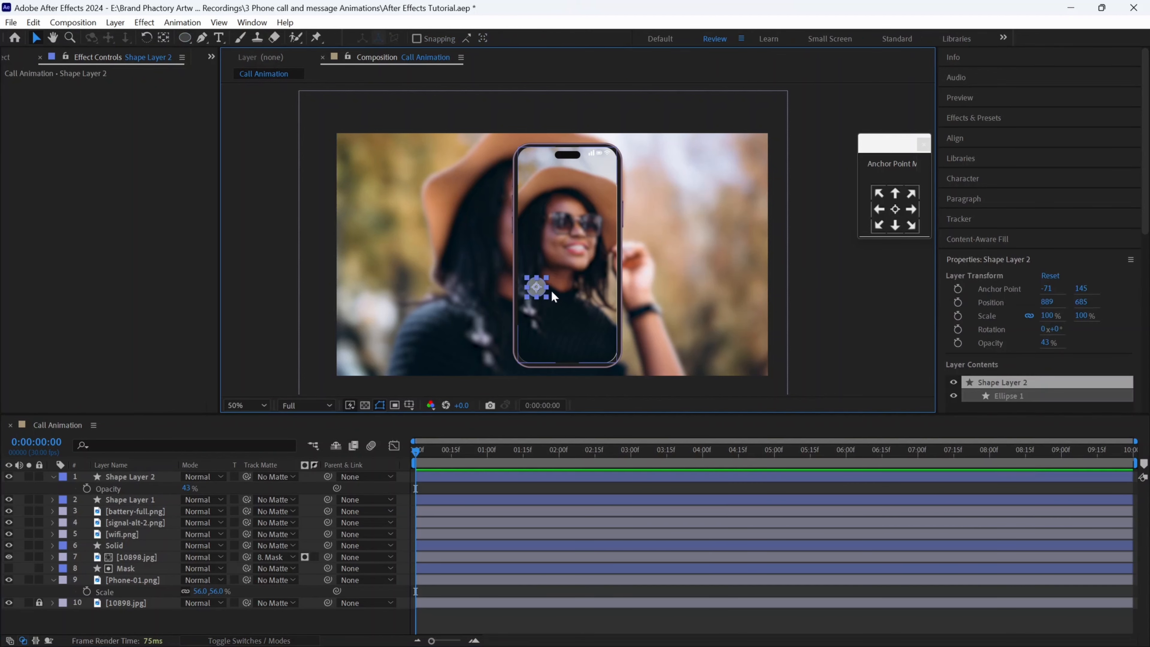
key("period")
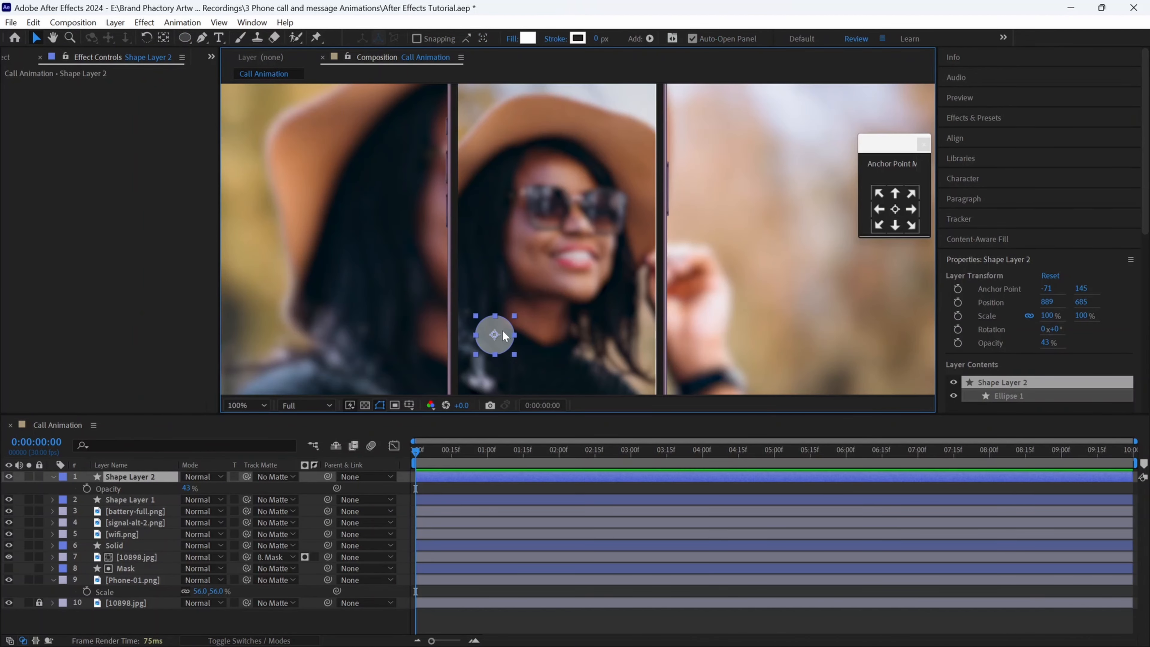
left_click(52, 476)
left_click(52, 477)
left_click(65, 488)
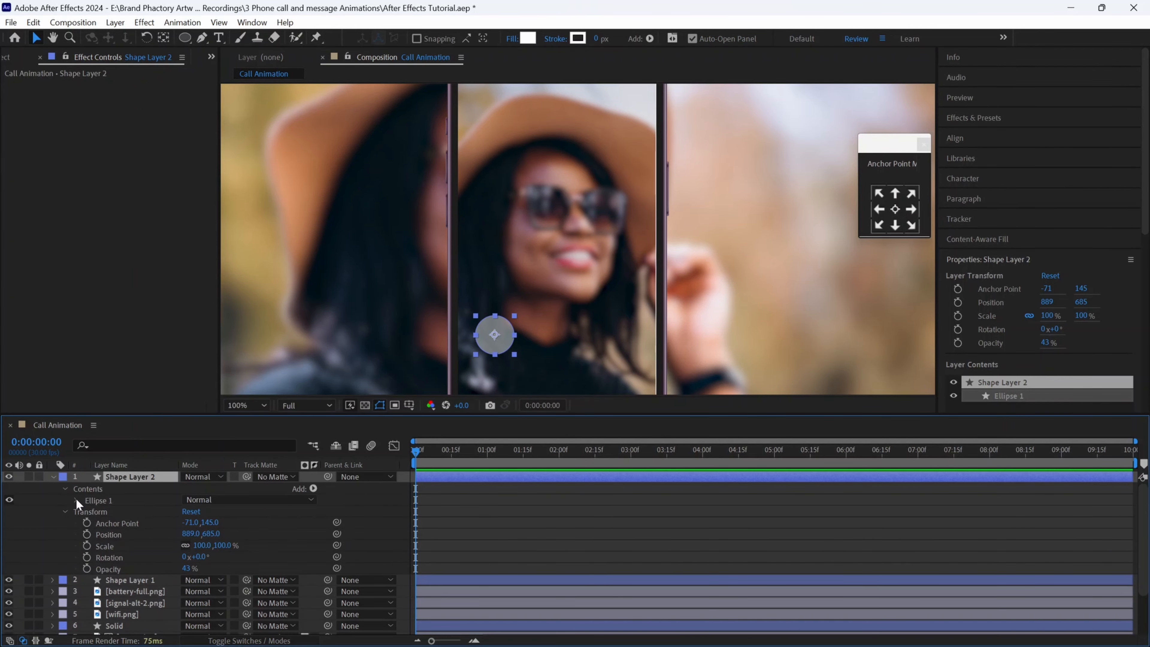
left_click(77, 500)
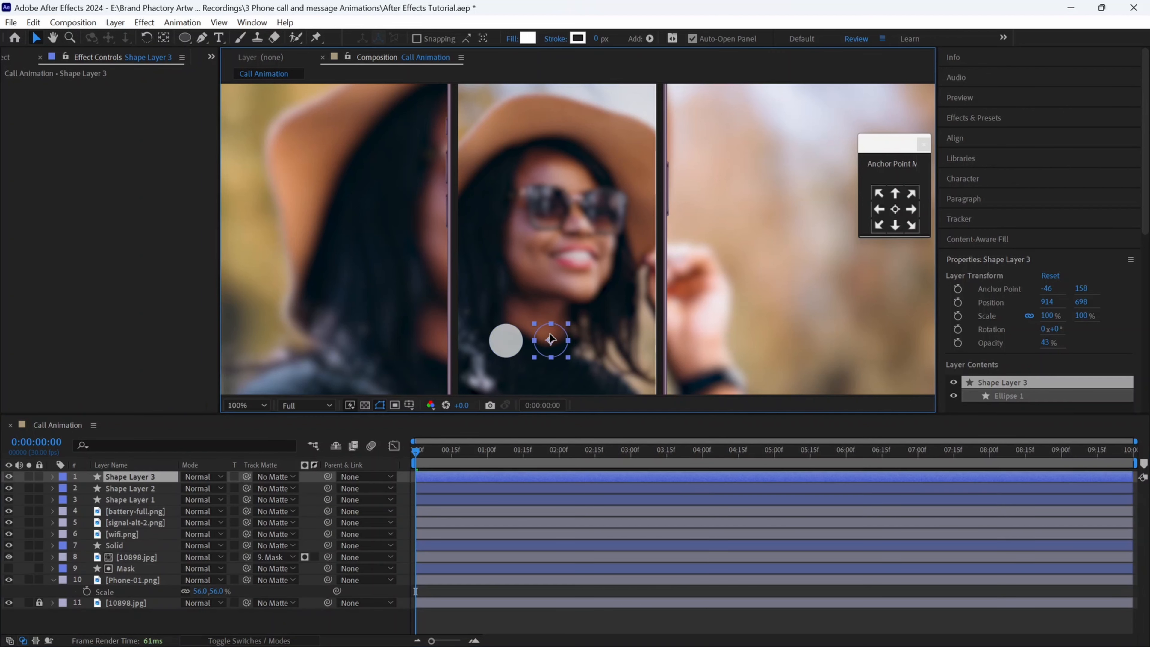
Place the duplicated circle toward the phone screen's right edge and add a third circle between the two.
left_click_drag(547, 335, 619, 337)
left_click(555, 340)
key("ctrl+d")
Distribute the three circles evenly along the horizontal.
left_click(561, 344, "shift")
left_click(515, 343, "shift")
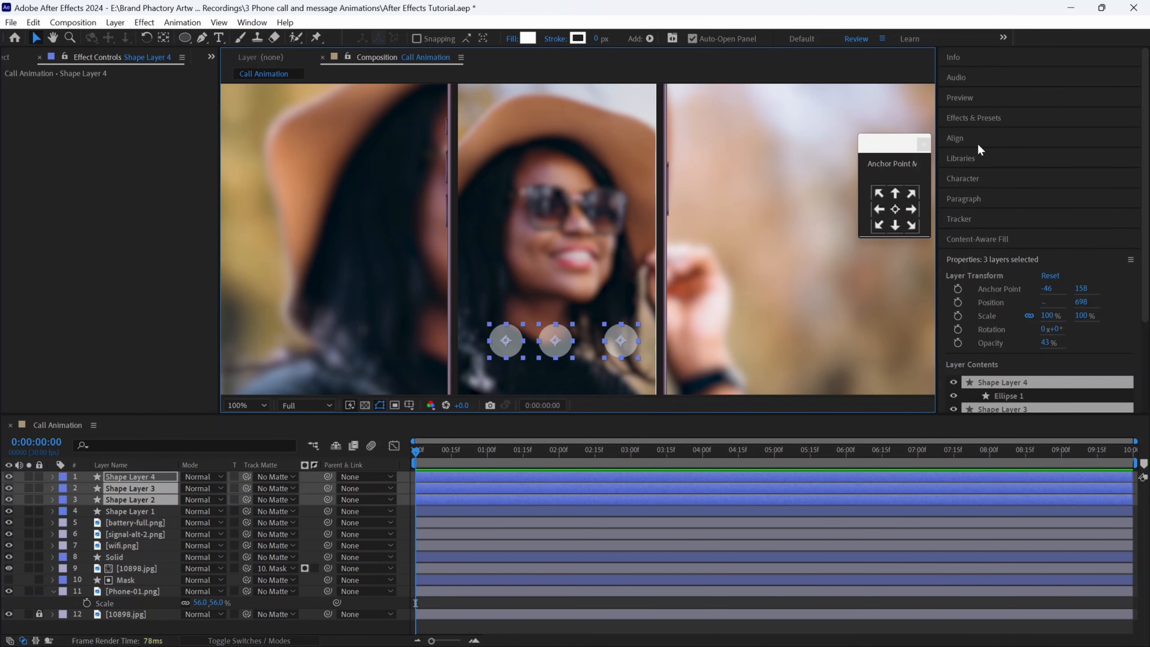
left_click(978, 144)
left_click(1041, 202)
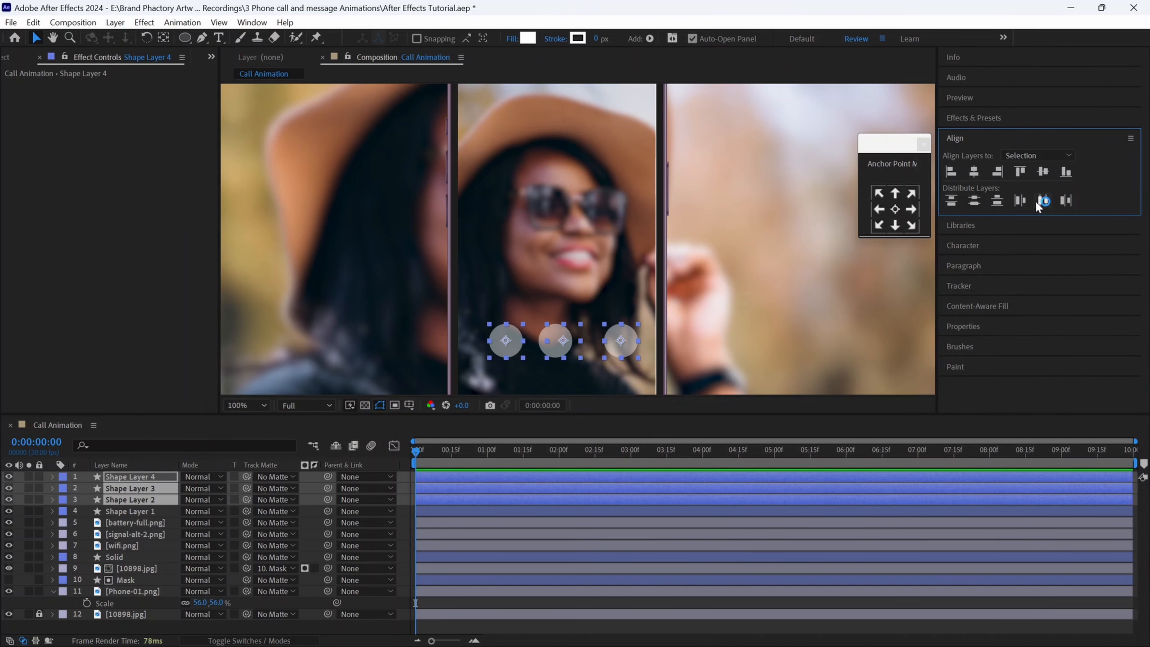
Duplicate the row of three circles, move the copies above the originals in the layer stack and place them as a second row underneath.
scroll(683, 335, "down", 5)
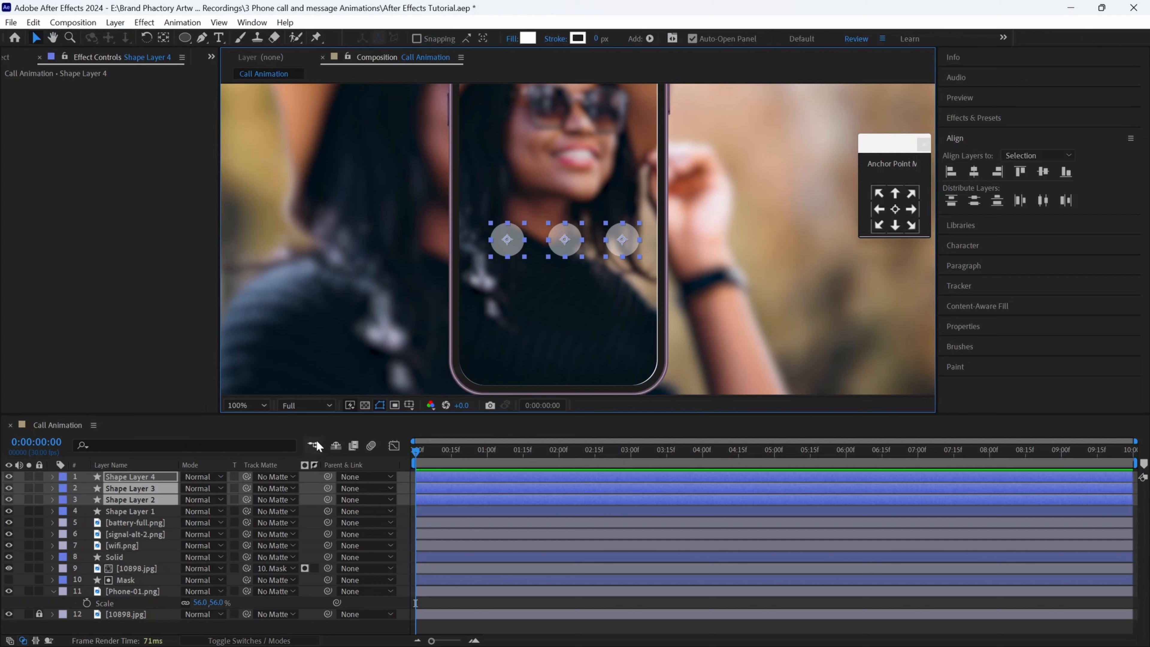
key("ctrl+d")
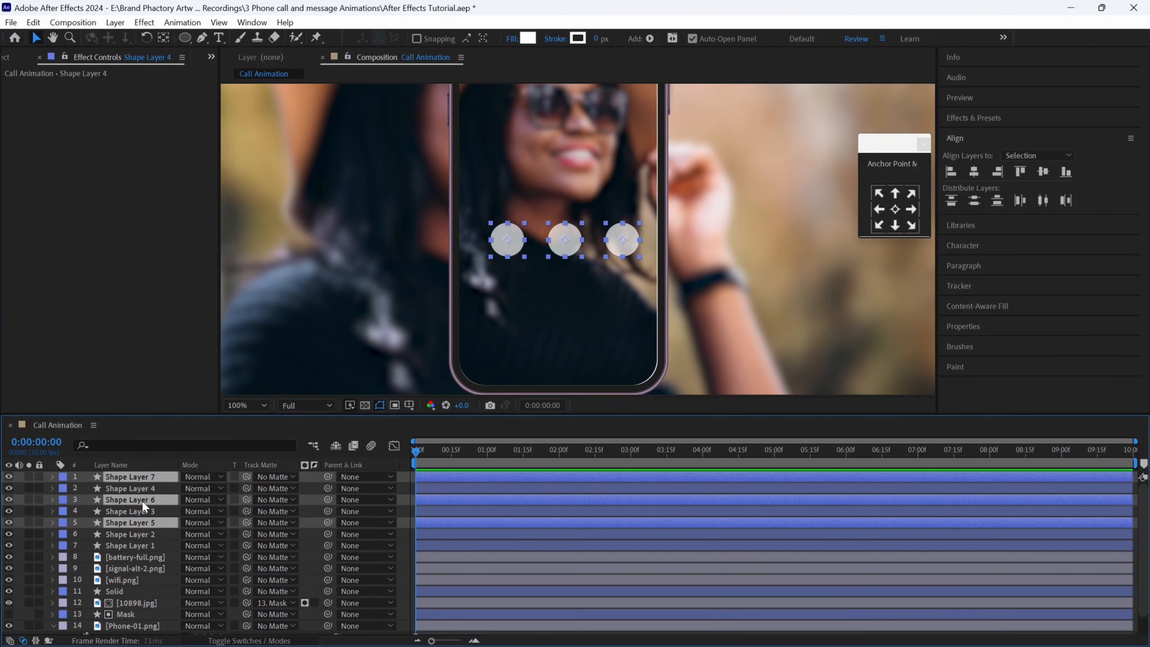
left_click_drag(147, 477, 153, 484)
left_click_drag(513, 229, 509, 277)
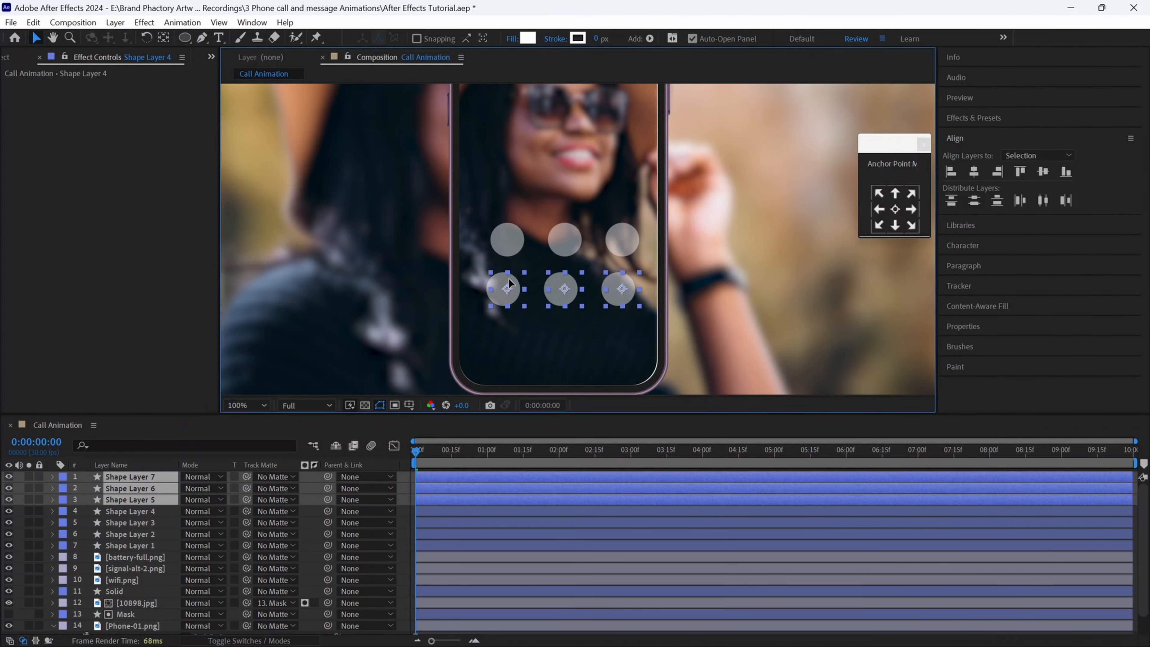
Set the opacity of all six circle layers to 30%.
left_click(510, 249, "shift")
left_click(568, 243, "shift")
left_click(620, 241, "shift")
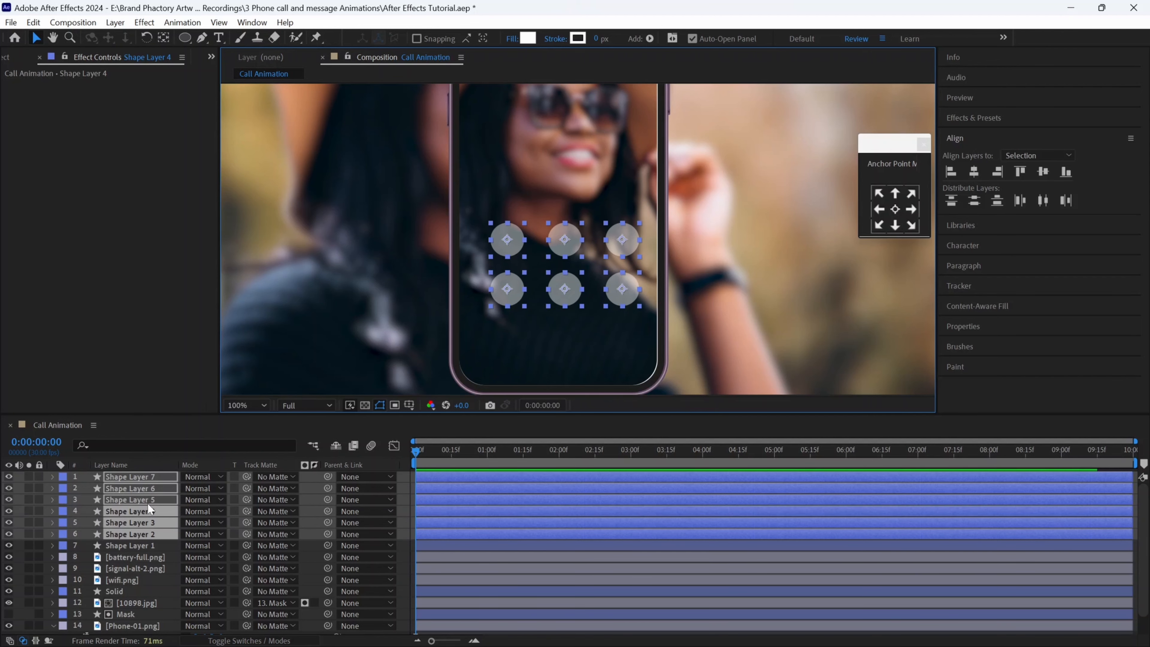
key("t")
left_click(189, 487)
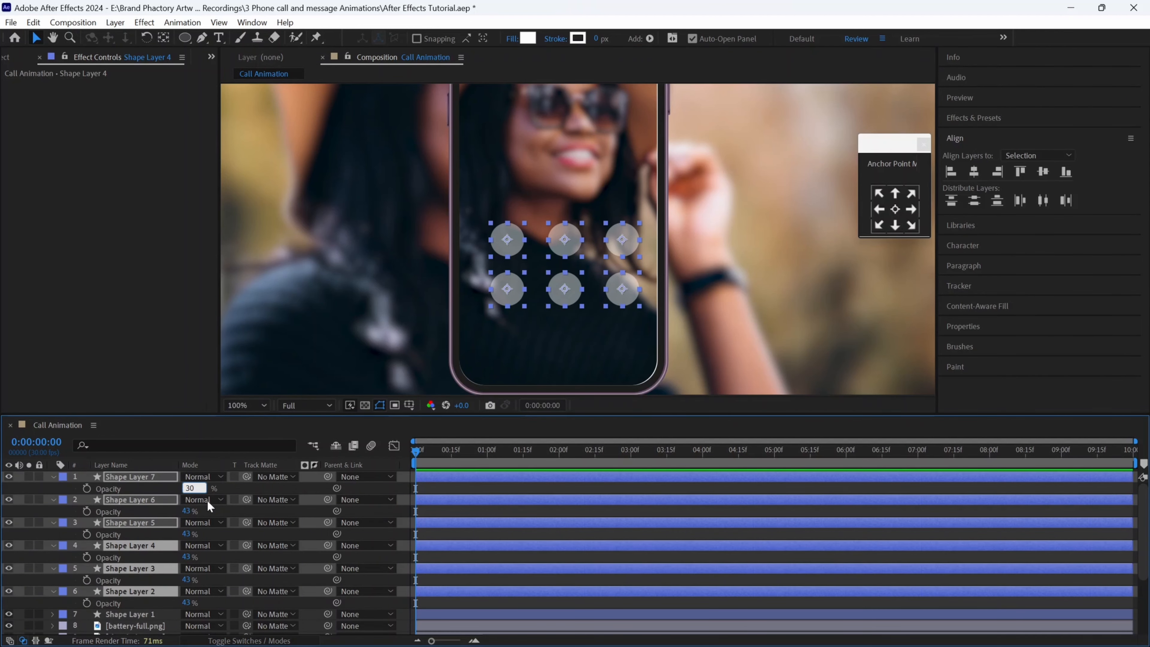
key("Return")
key("t")
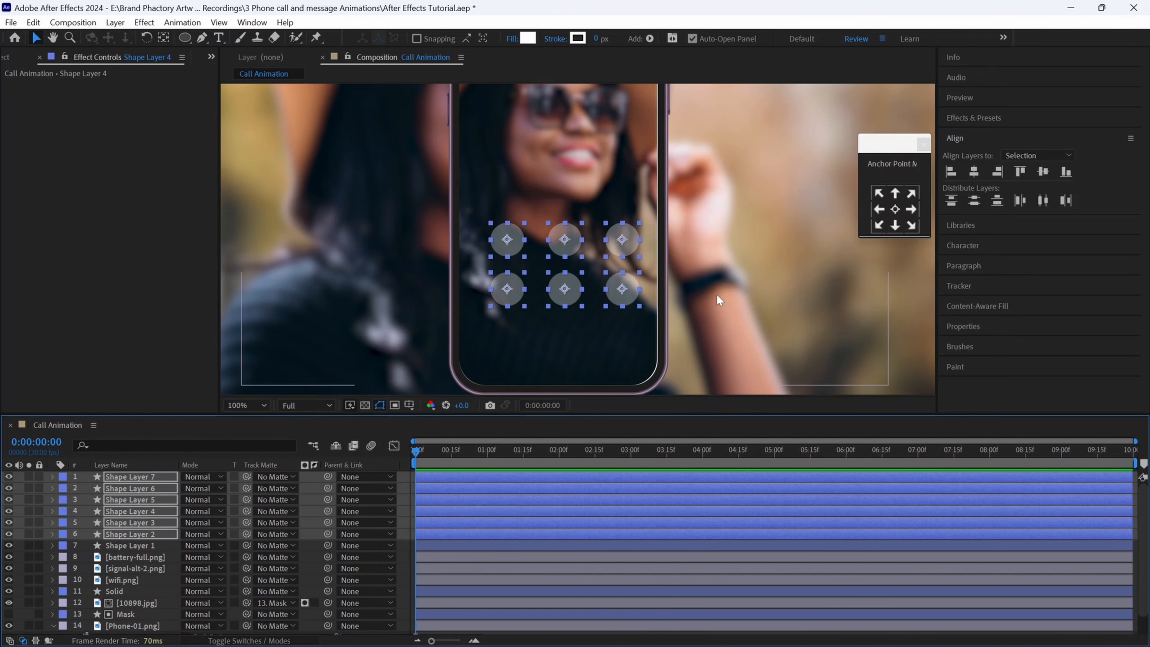
left_click(717, 294)
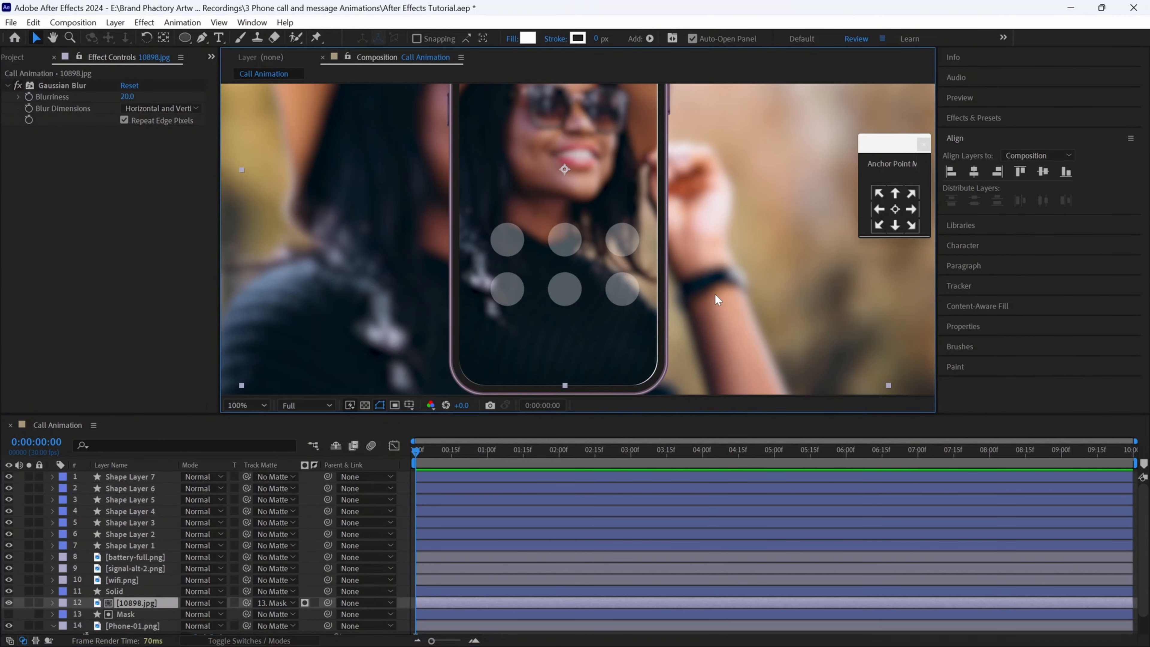
Duplicate the middle circle of the lower row, put the copy first in the layer stack and place it below that row.
left_click(144, 475)
left_click(144, 489)
key("ctrl+d")
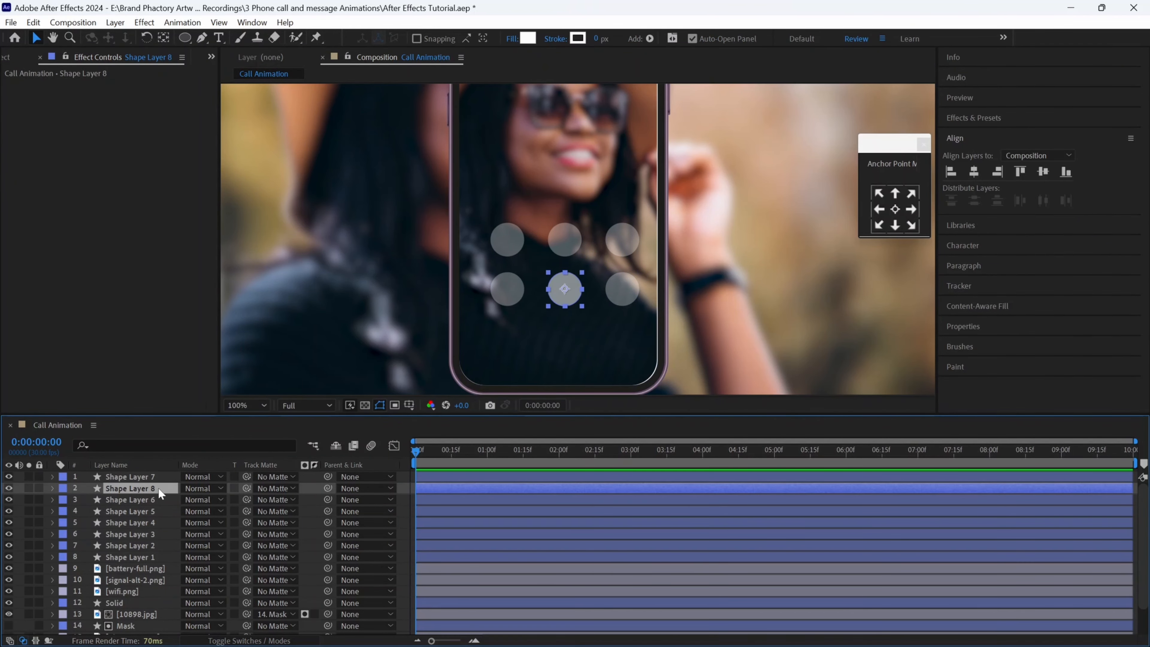
left_click_drag(158, 488, 157, 474)
left_click_drag(565, 289, 565, 337)
Set the lowest circle's fill color to red (FF1212) and make its layer fully opaque.
left_click(527, 38)
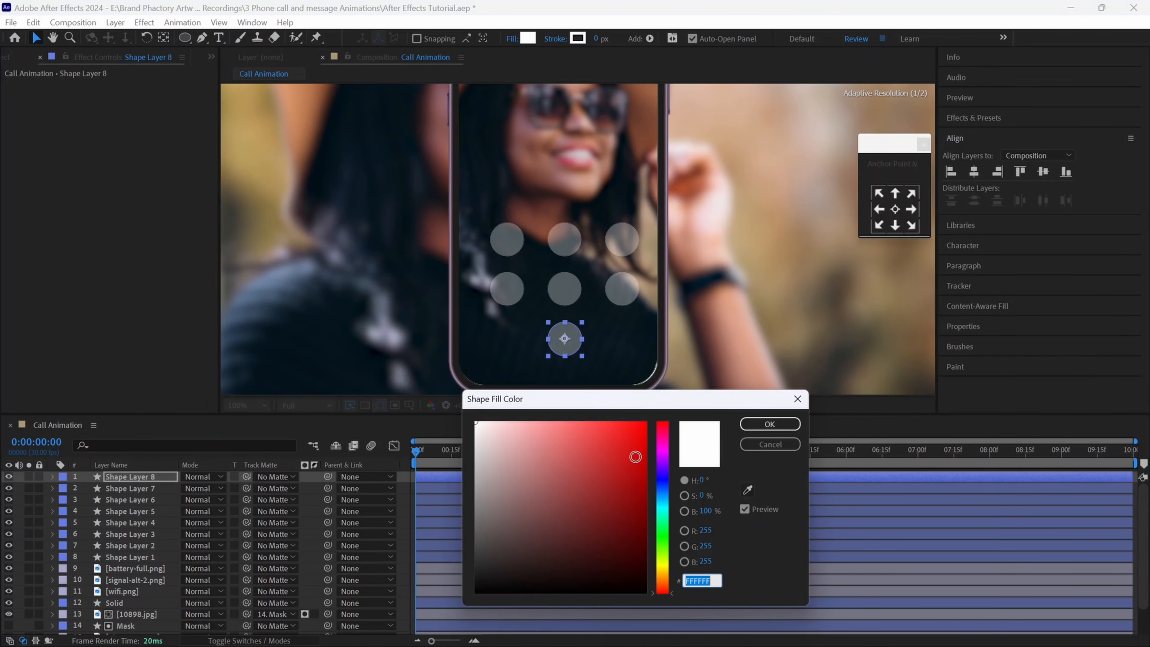
left_click_drag(632, 423, 633, 410)
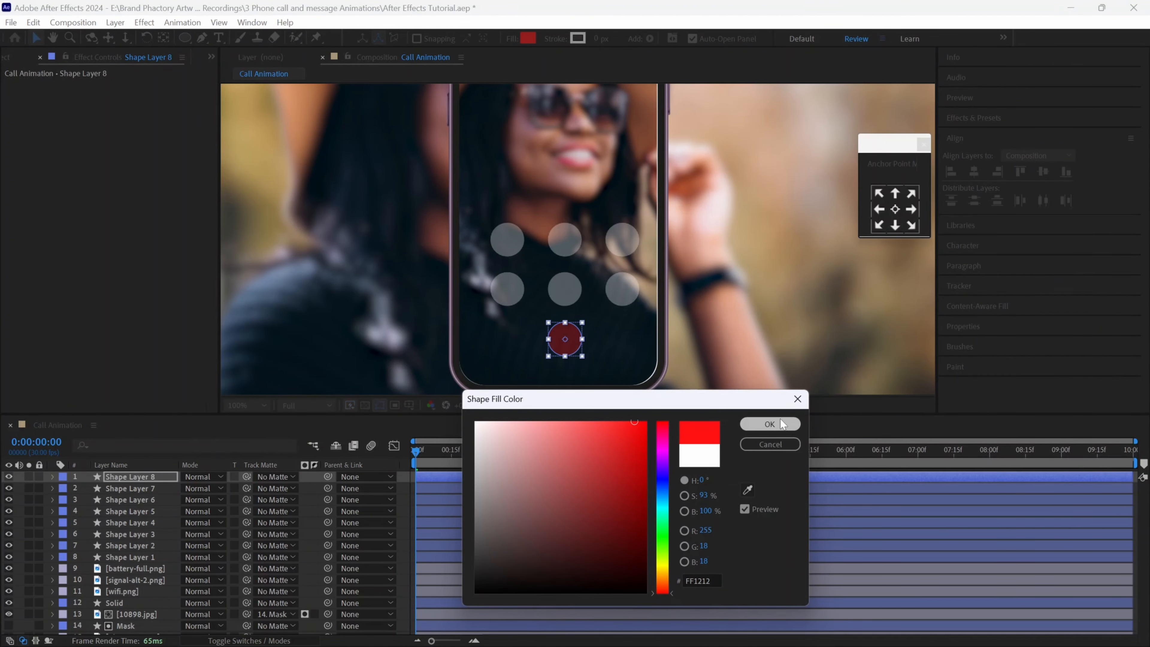
left_click(770, 423)
left_click(125, 481)
key("t")
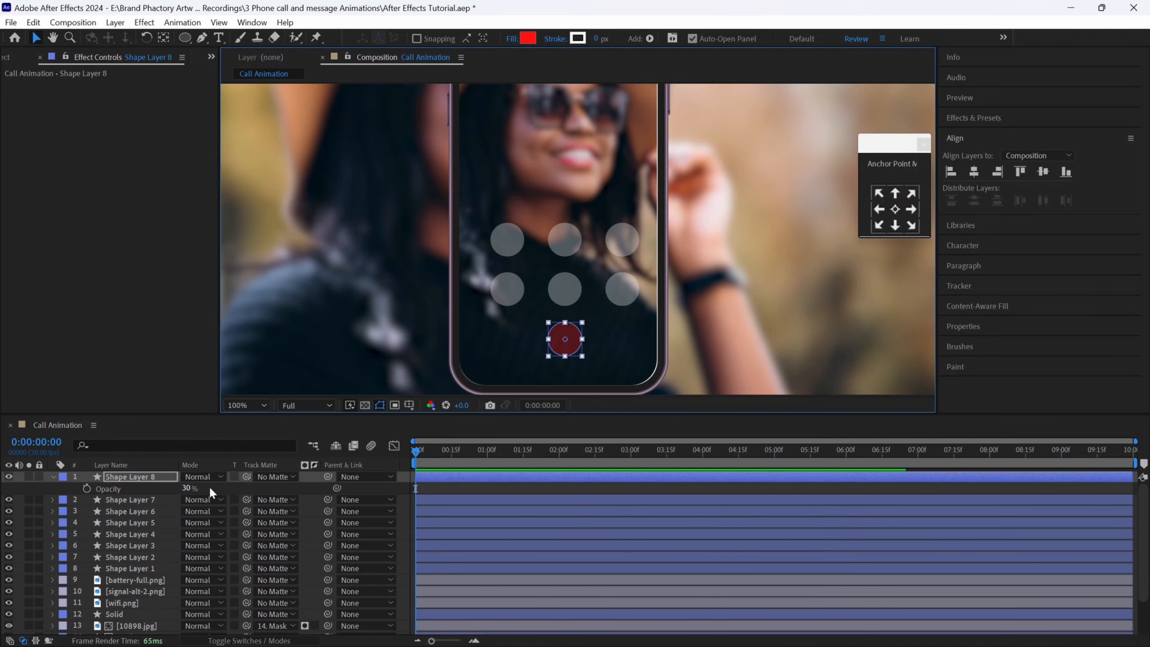
left_click(53, 476)
Add the grid, microphone, plus, user, video camera, volume and Phone-01 PNG images to the composition above all other layers.
left_click(20, 61)
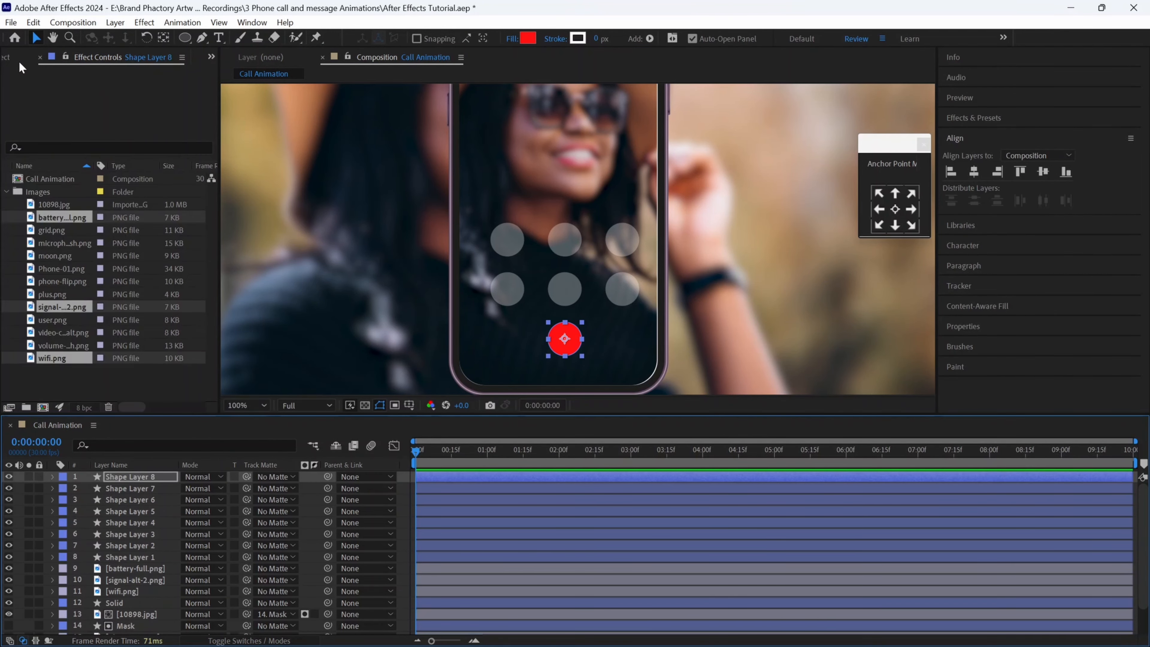
left_click(53, 230)
left_click(58, 244, "ctrl")
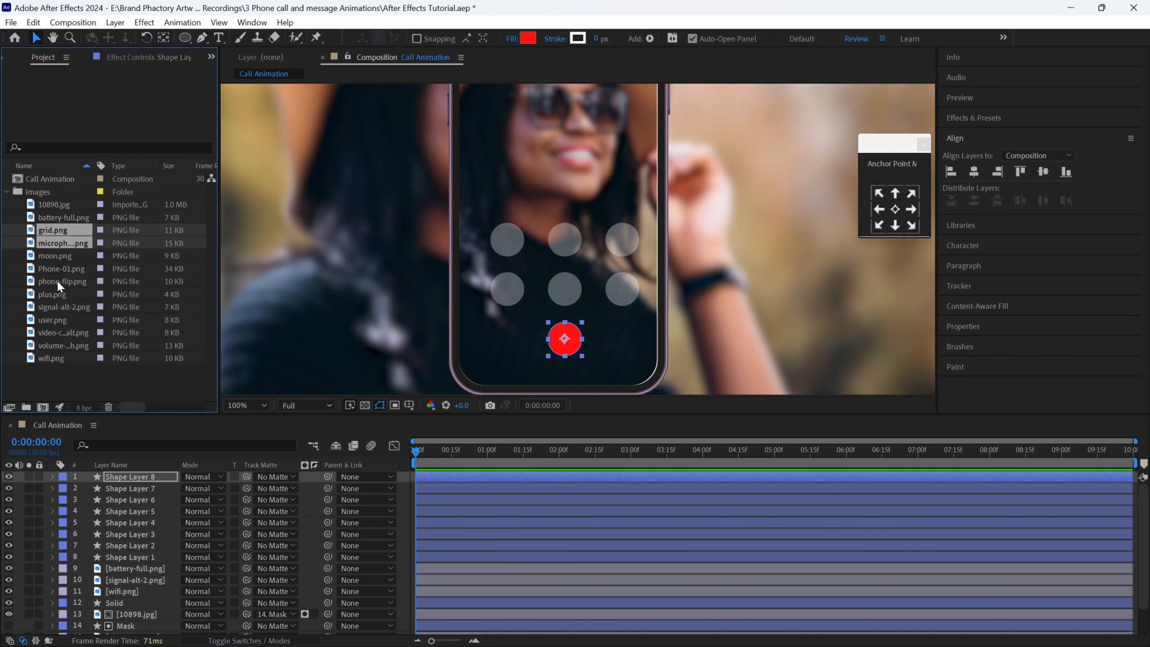
left_click(60, 297, "ctrl")
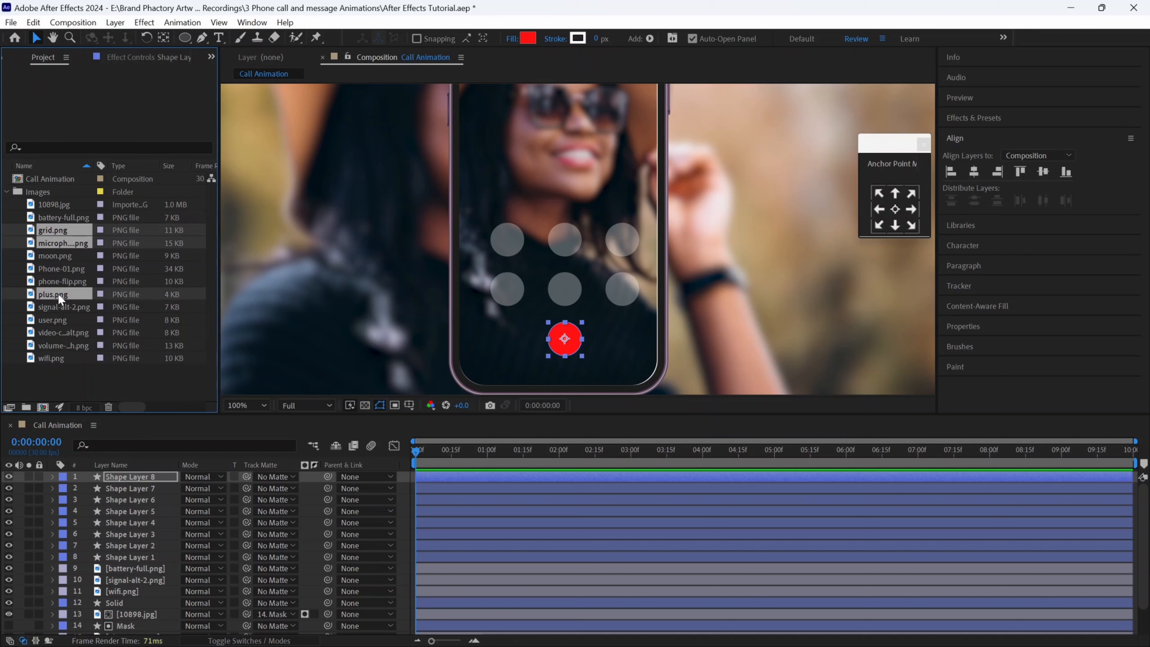
left_click(61, 322, "ctrl")
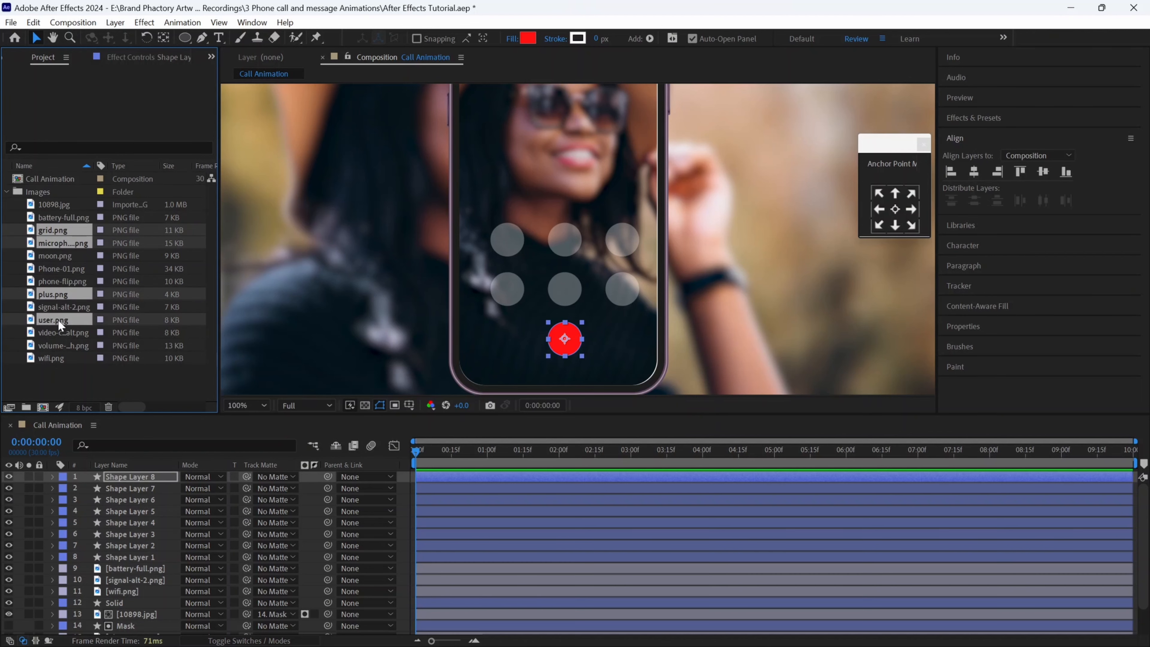
left_click(65, 335, "ctrl")
left_click(68, 348, "ctrl")
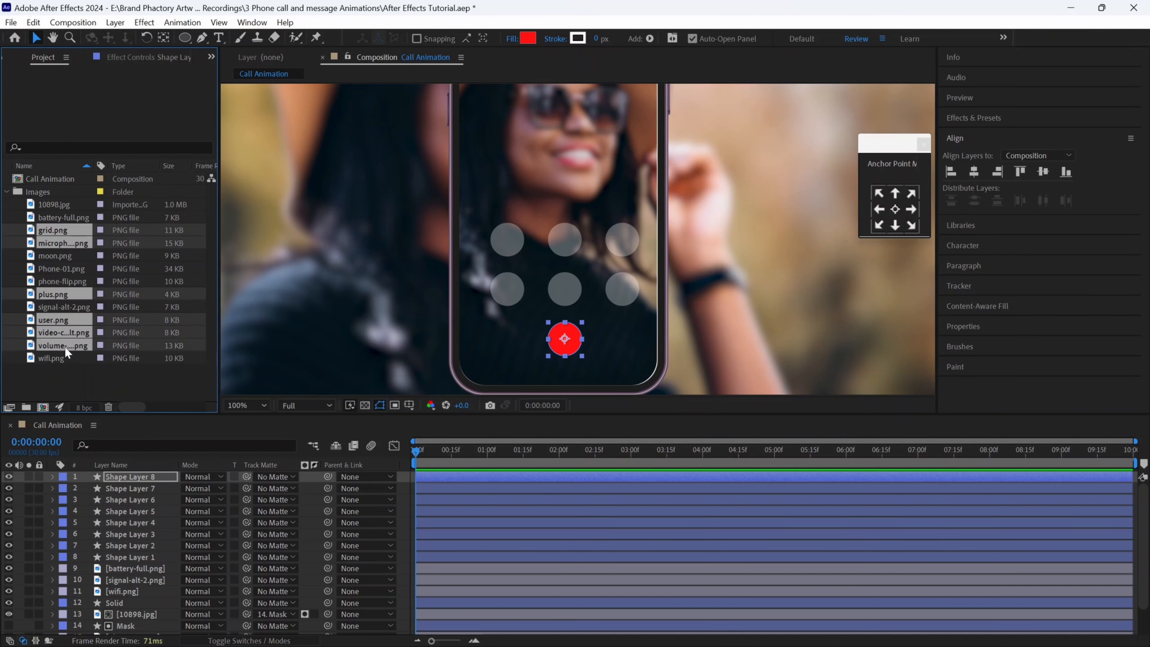
left_click(59, 272, "ctrl")
left_click_drag(58, 271, 155, 478)
Set the scale of all the newly added image layers to 5%.
type("s")
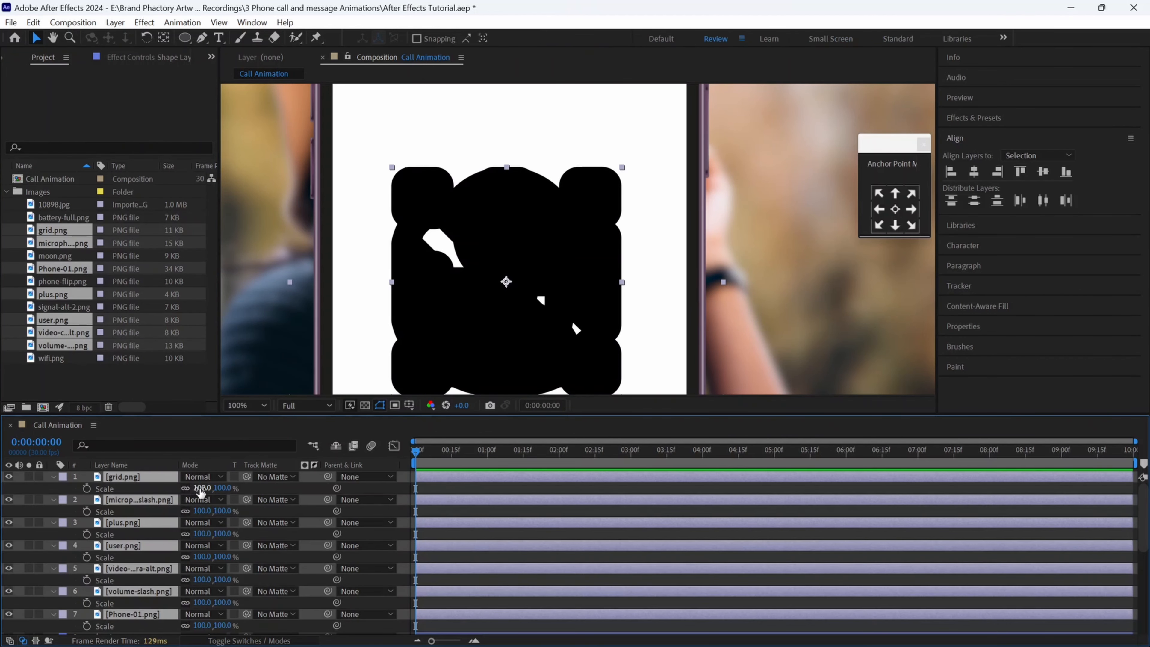
type("5")
key("Return")
Delete the extra Phone-01.png layer located just below the new icon layers.
scroll(127, 588, "down", 2)
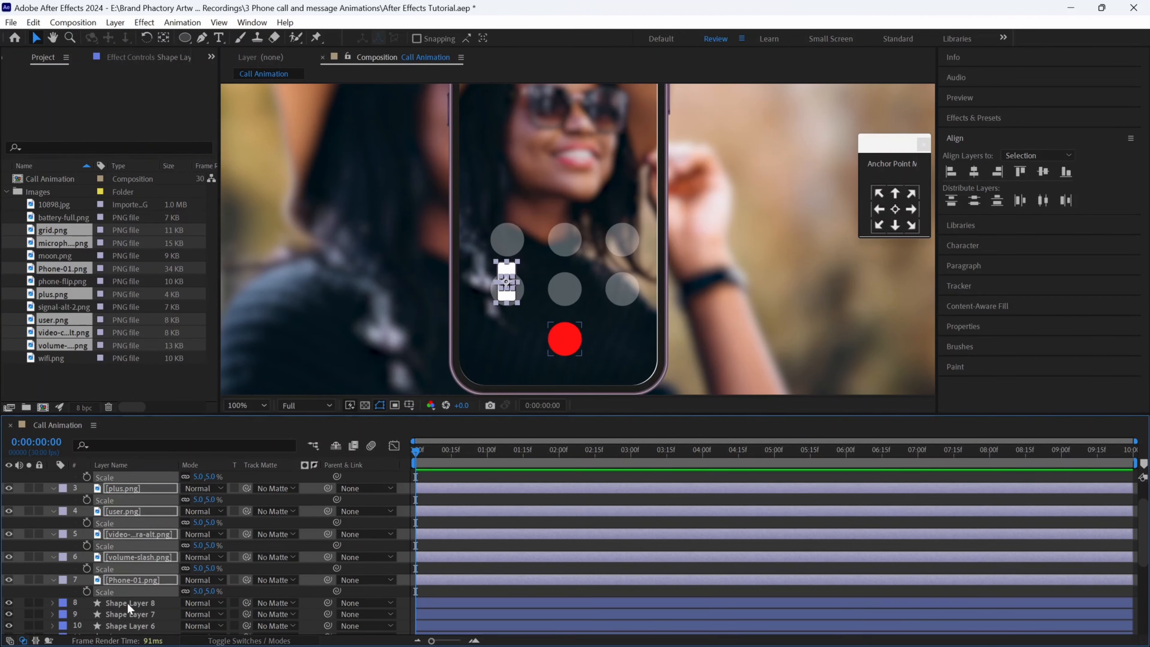
left_click(134, 579)
key("Delete")
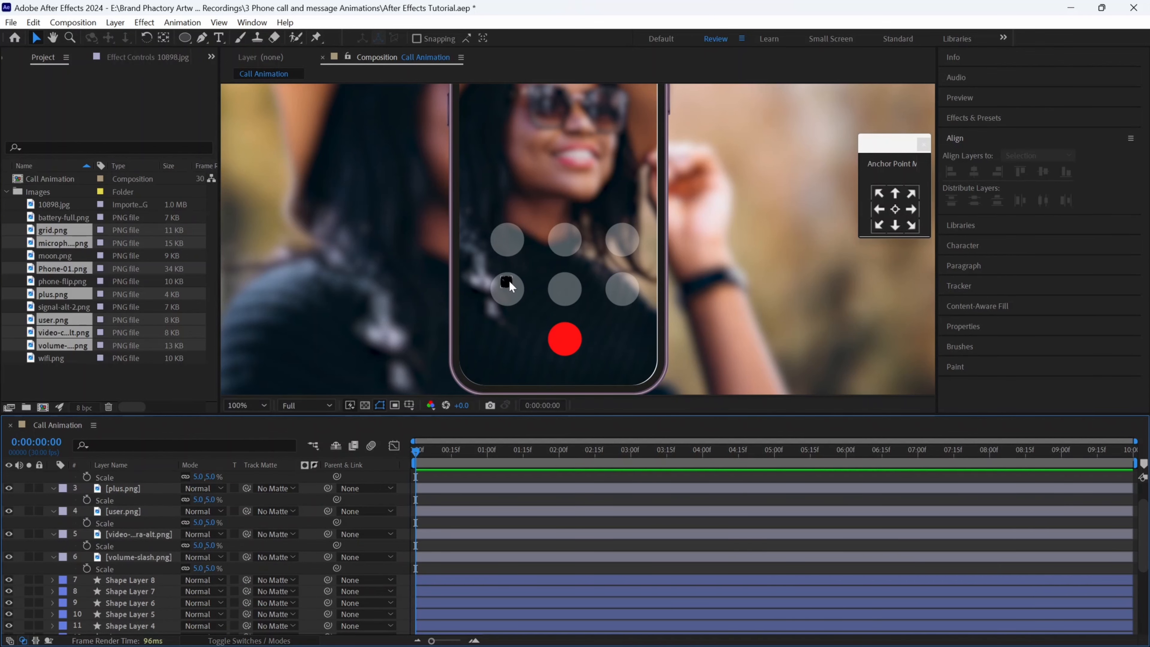
Select the six icon layers from grid.png to volume-slash.png and set their scale to 6%.
left_click(127, 557)
scroll(127, 554, "up", 2)
left_click(130, 477, "shift")
left_click(198, 489)
type("6")
key("Return")
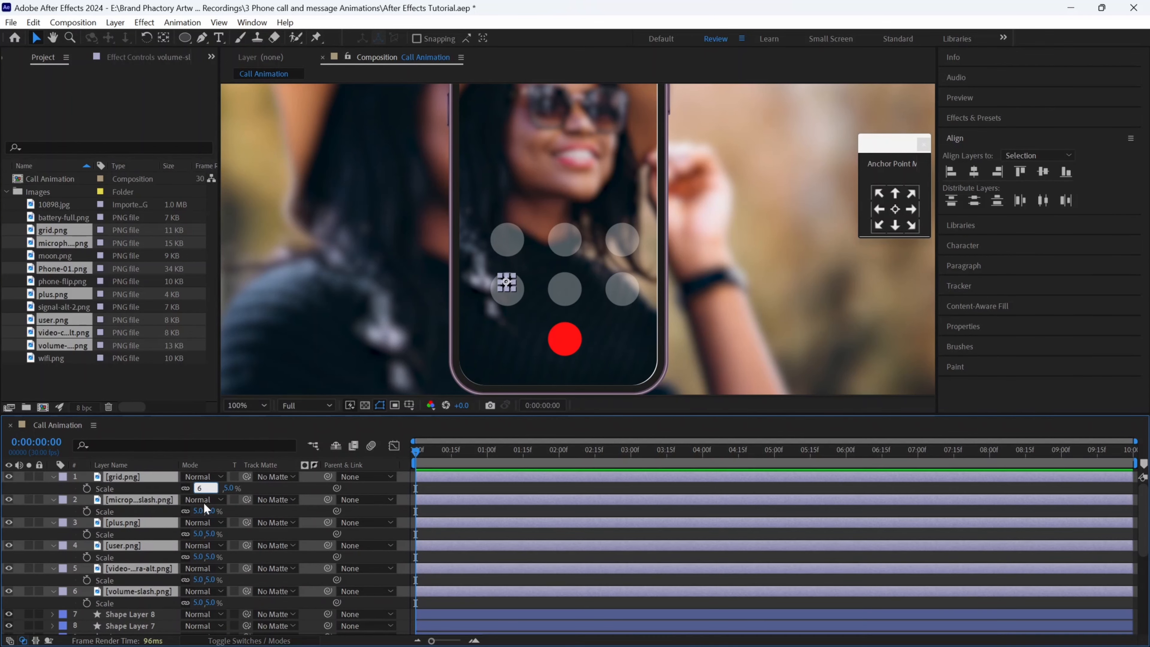
Move the microphone, grid and volume icons onto the upper row of circles, and the plus, video camera and user icons onto the lower row.
left_click(505, 281)
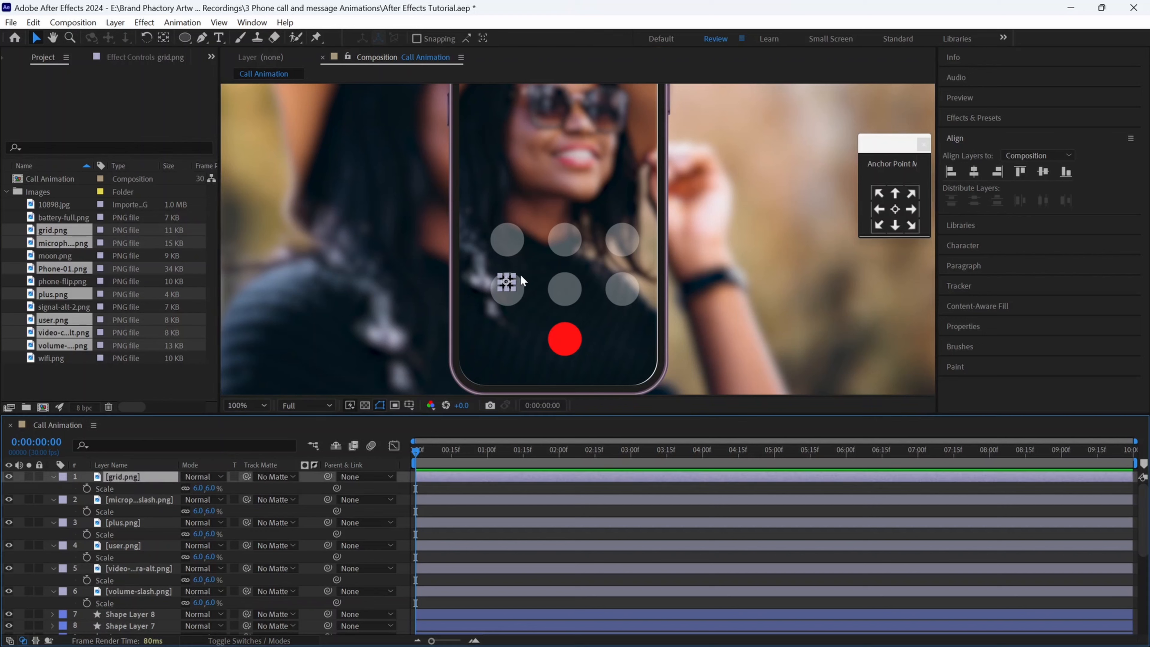
key("period")
left_click_drag(445, 322, 561, 240)
left_click_drag(442, 320, 439, 218)
left_click_drag(443, 328, 538, 306)
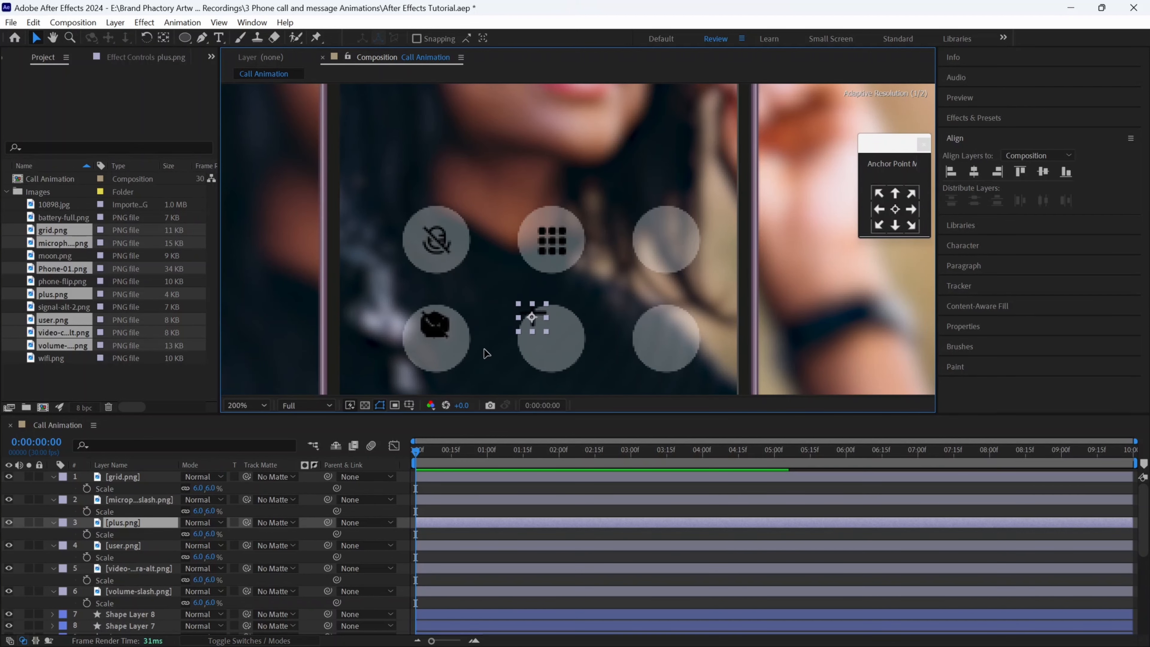
key("ctrl+z")
left_click_drag(437, 317, 662, 333)
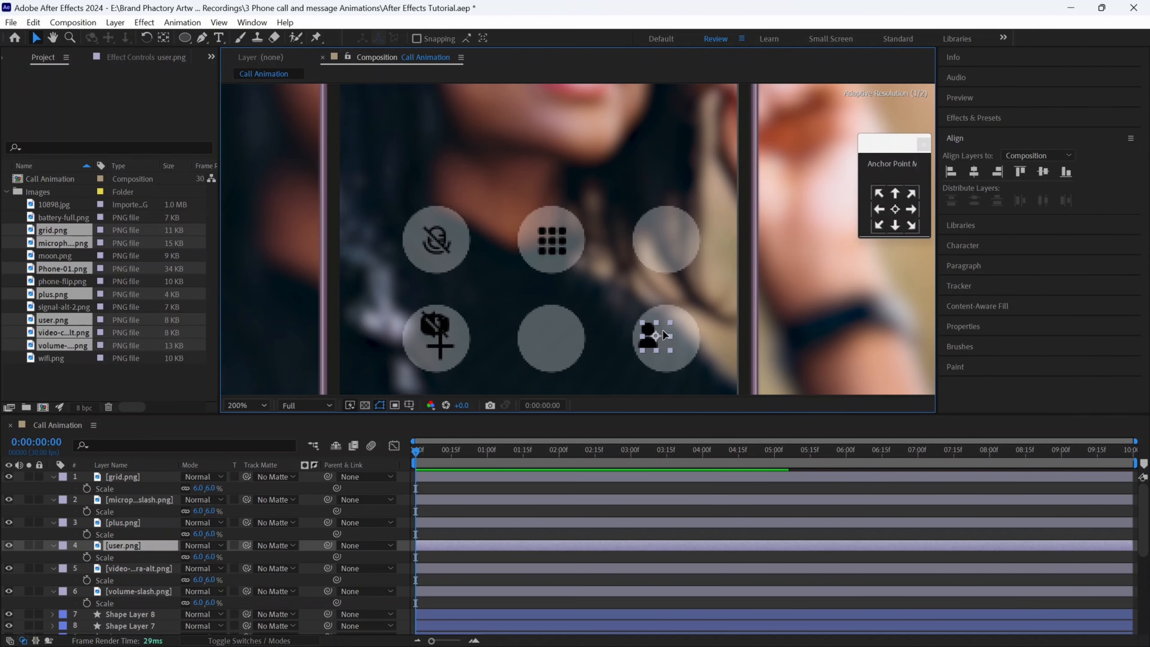
left_click_drag(437, 323, 666, 238)
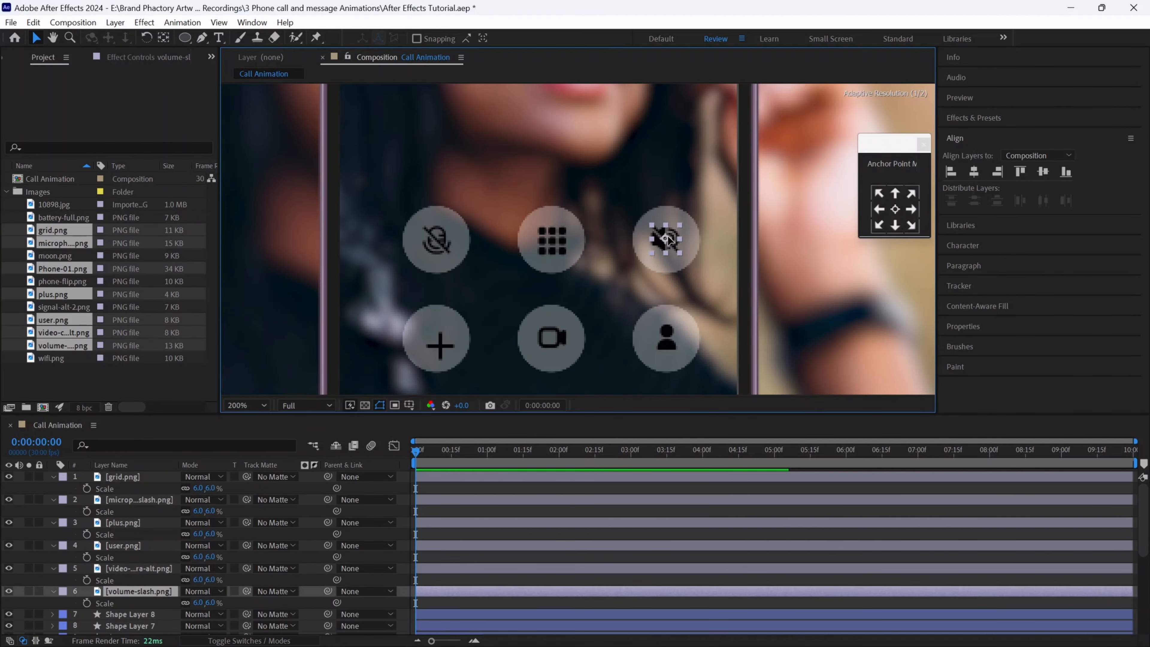
Centre the plus icon on the lower-left grey circle and the video camera icon on the lower-middle circle.
left_click(430, 350)
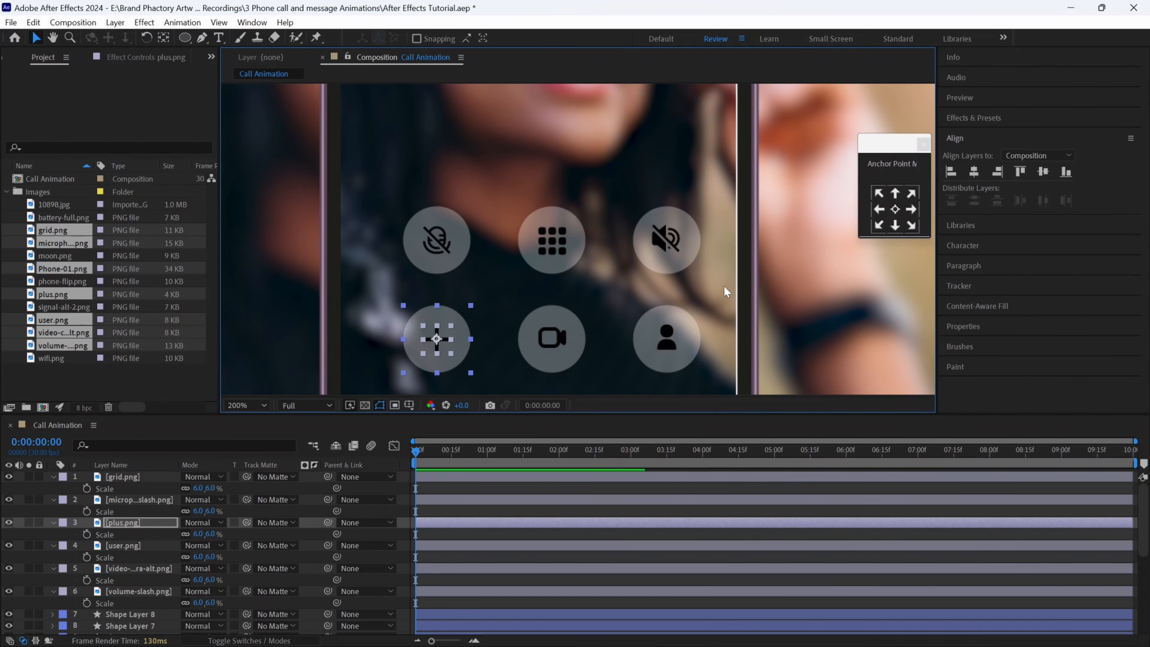
left_click(1043, 172)
left_click(561, 339)
left_click(573, 346, "shift")
left_click(975, 171)
left_click(1043, 172)
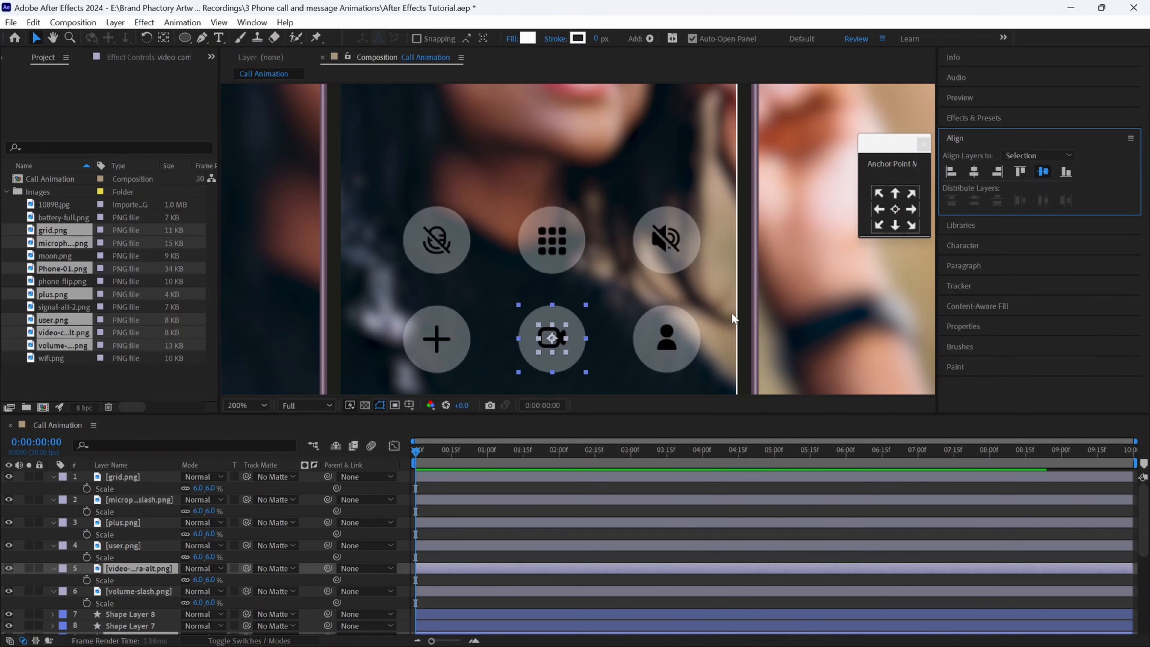
Select the lower row's three circles with their icons and align them all to one vertical centre.
left_click(646, 339)
left_click(574, 359, "shift")
left_click(446, 322, "shift")
left_click(435, 340, "shift")
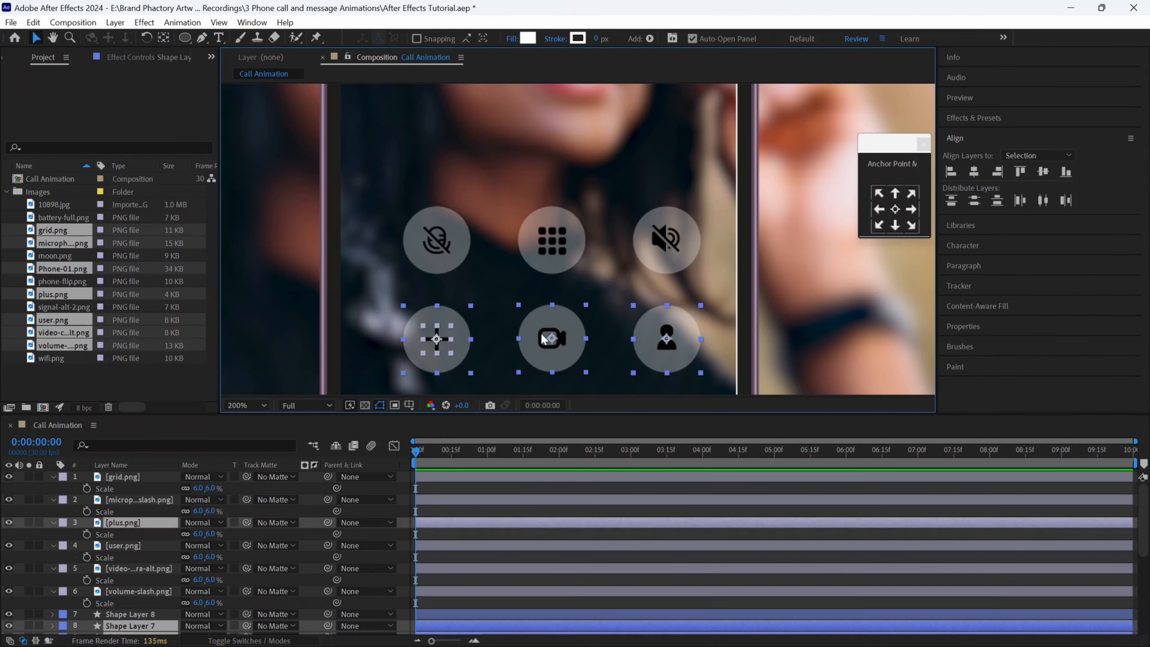
left_click(561, 342, "shift")
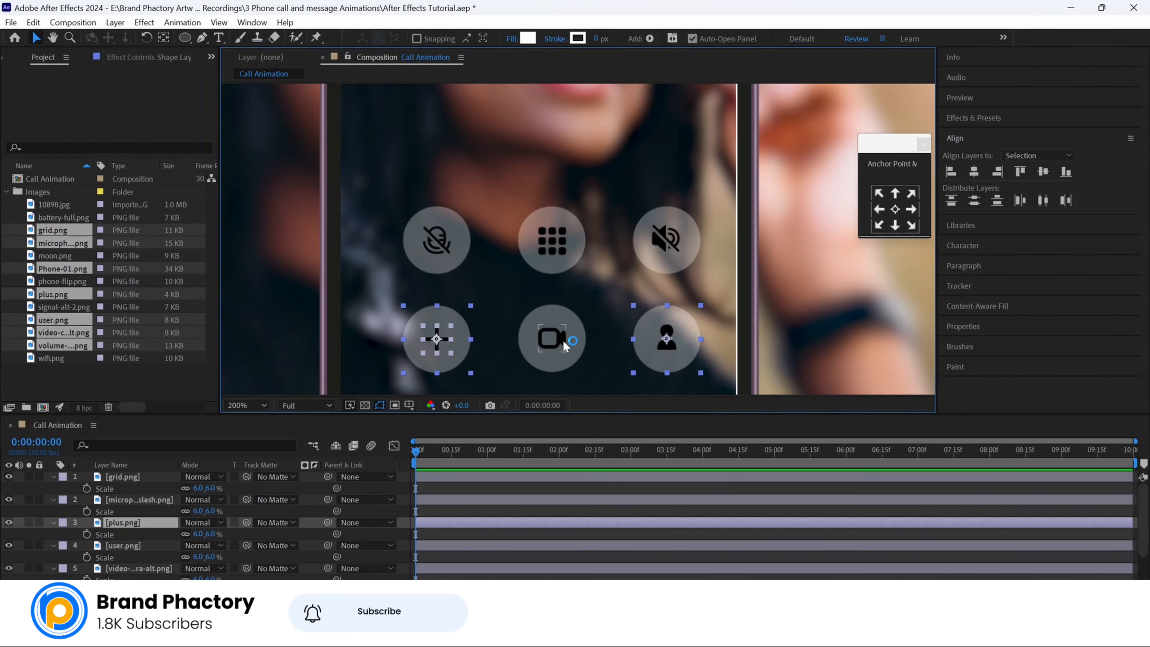
left_click(572, 342, "shift")
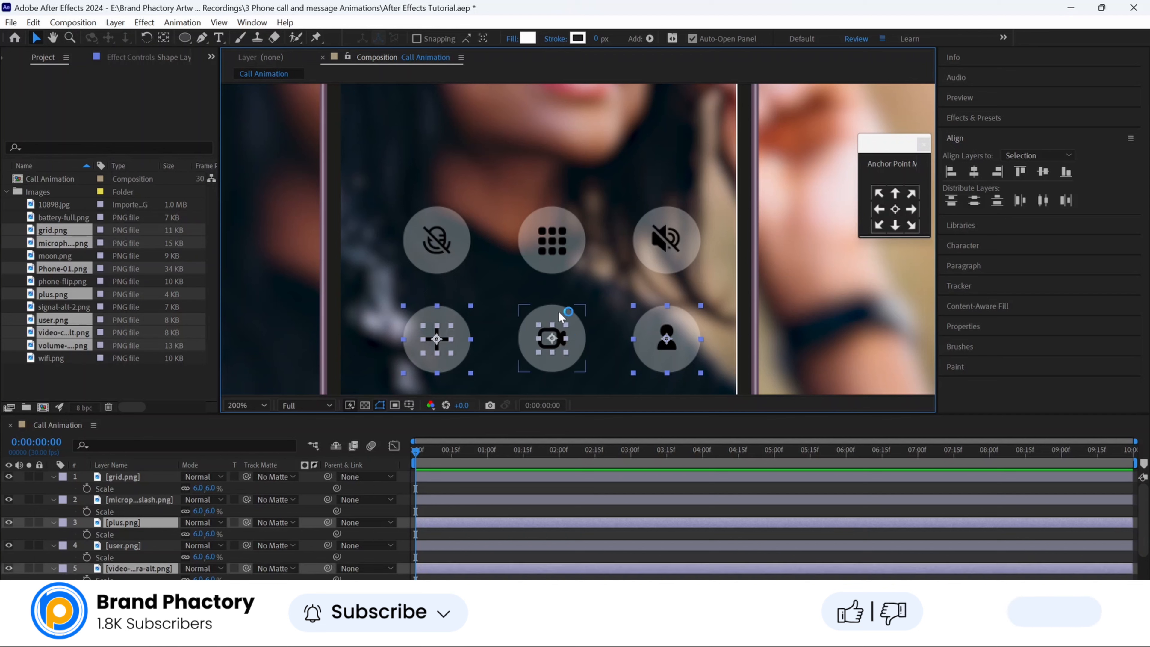
left_click(667, 335, "shift")
left_click(1043, 171)
Select the upper row's three circles with their icons and align them all to one vertical centre.
left_click(444, 243)
left_click(555, 242, "shift")
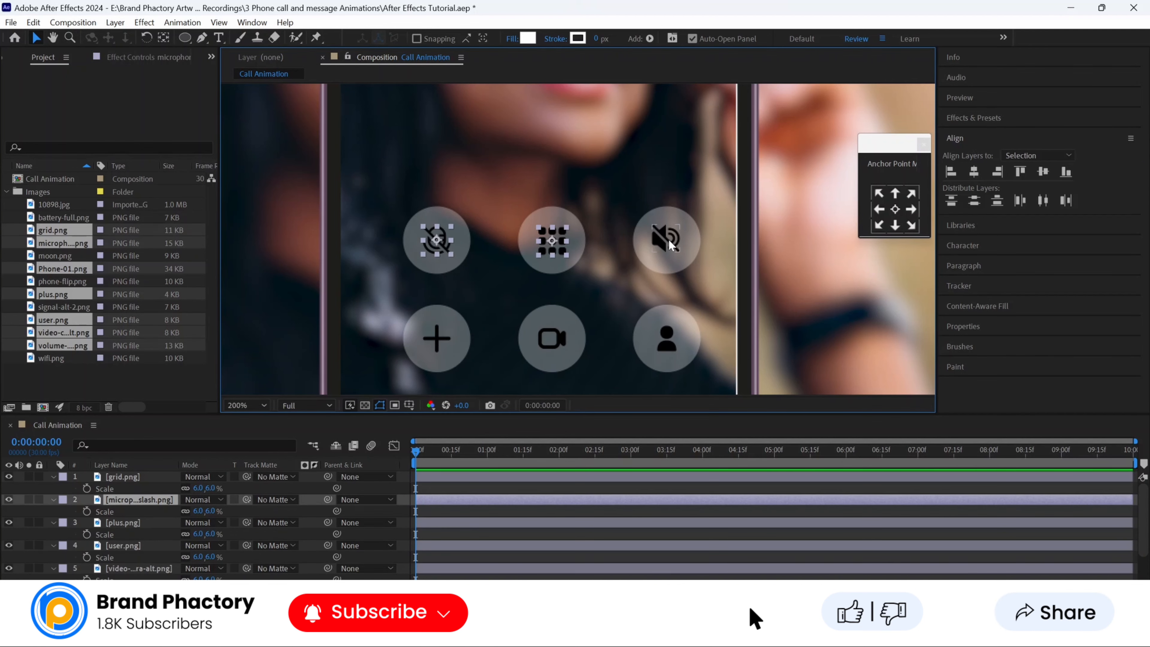
left_click(668, 240, "shift")
left_click(647, 262, "shift")
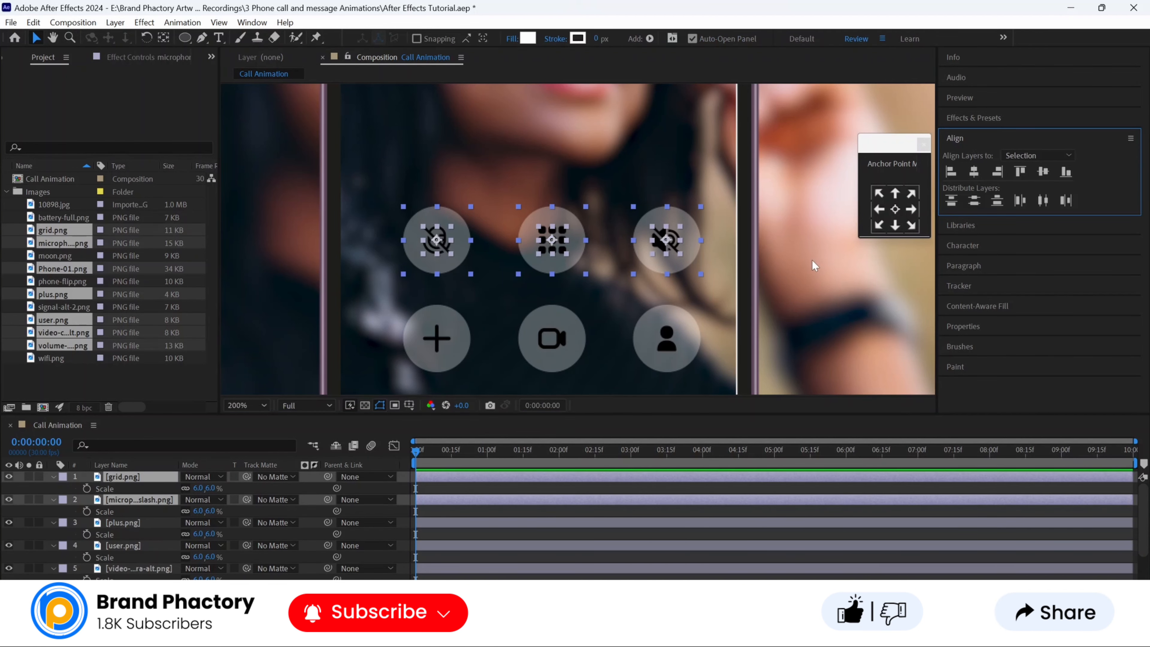
left_click(607, 330)
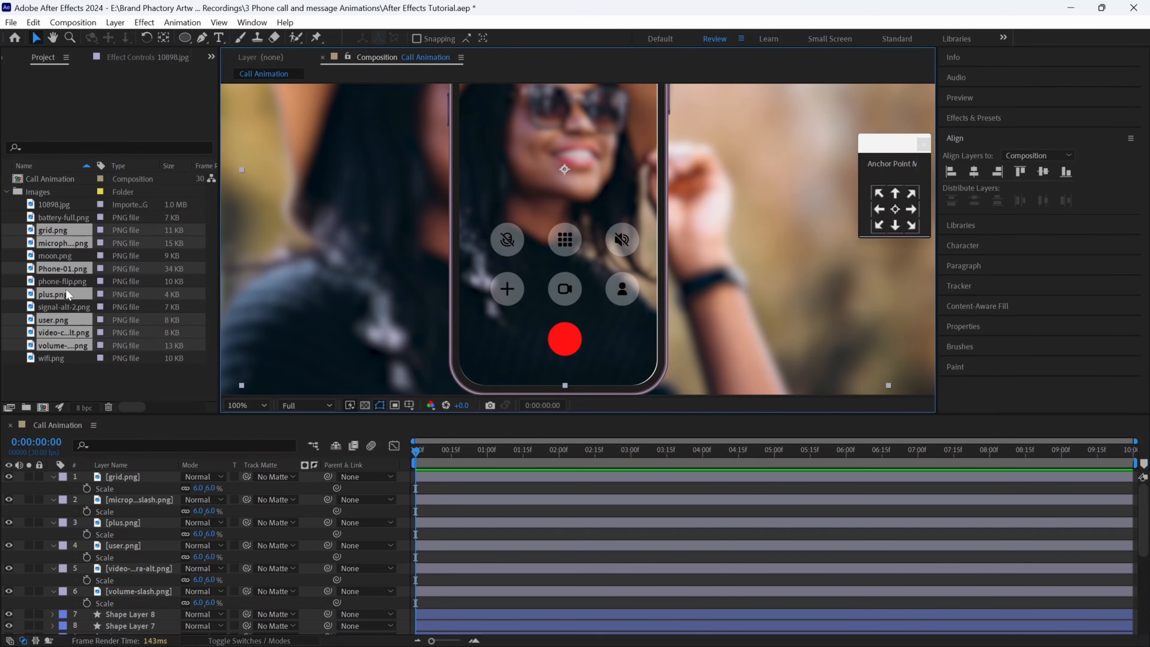
Add phone-flip.png to the composition above all layers and set its scale to 7%.
left_click(61, 218)
left_click_drag(68, 281, 136, 476)
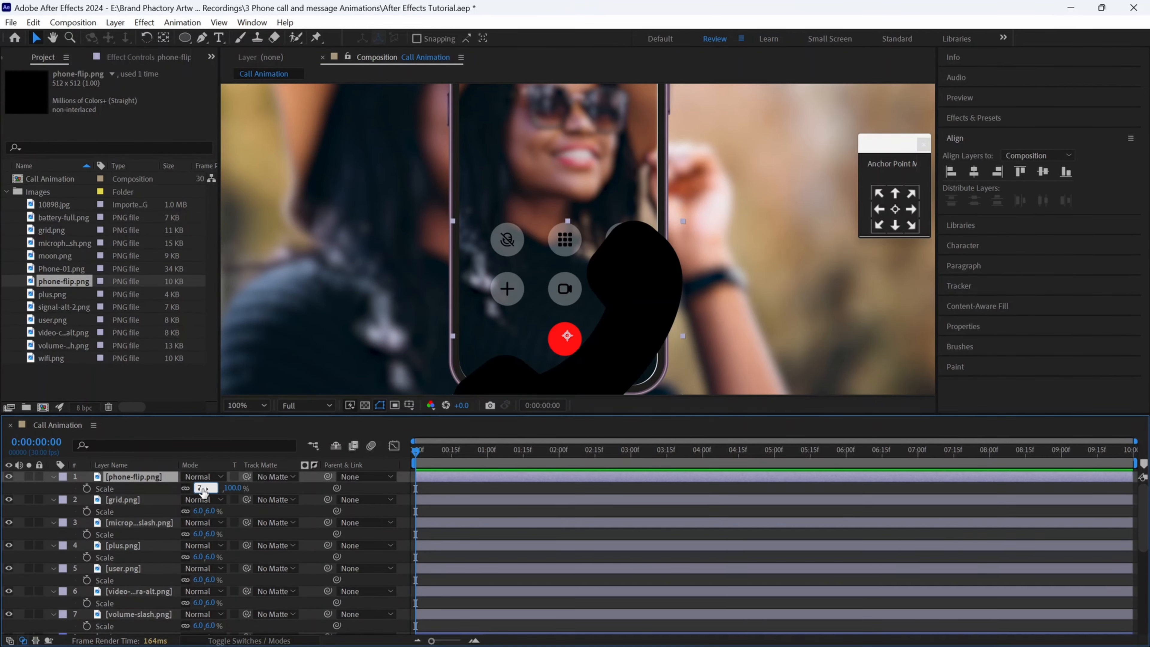
left_click(203, 489)
type("7")
key("Return")
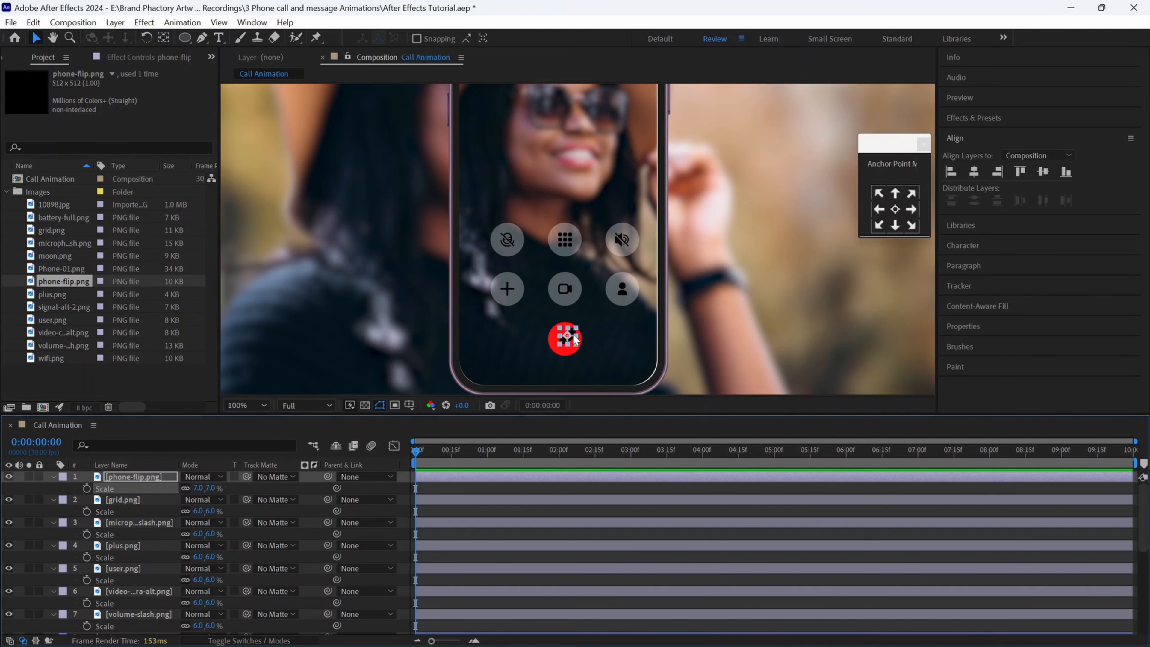
Rotate the phone-flip icon to -134° and centre it on the red circle.
scroll(582, 273, "up", 1)
scroll(596, 352, "down", 2)
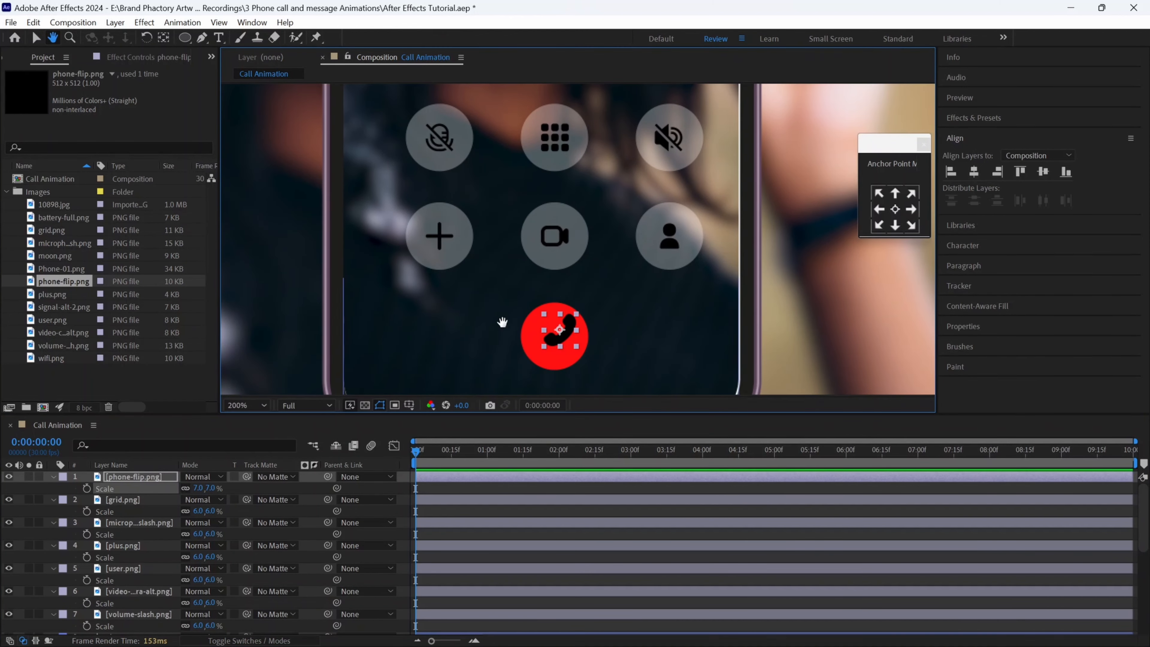
key("r")
left_click_drag(202, 488, 126, 499)
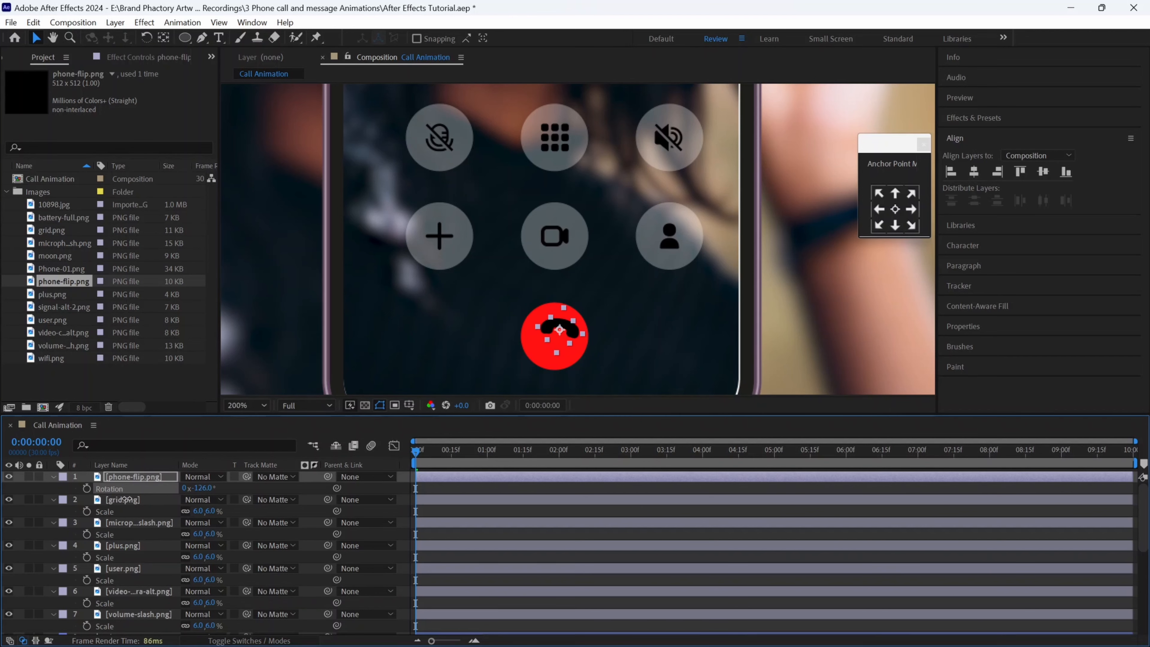
left_click_drag(202, 488, 198, 488)
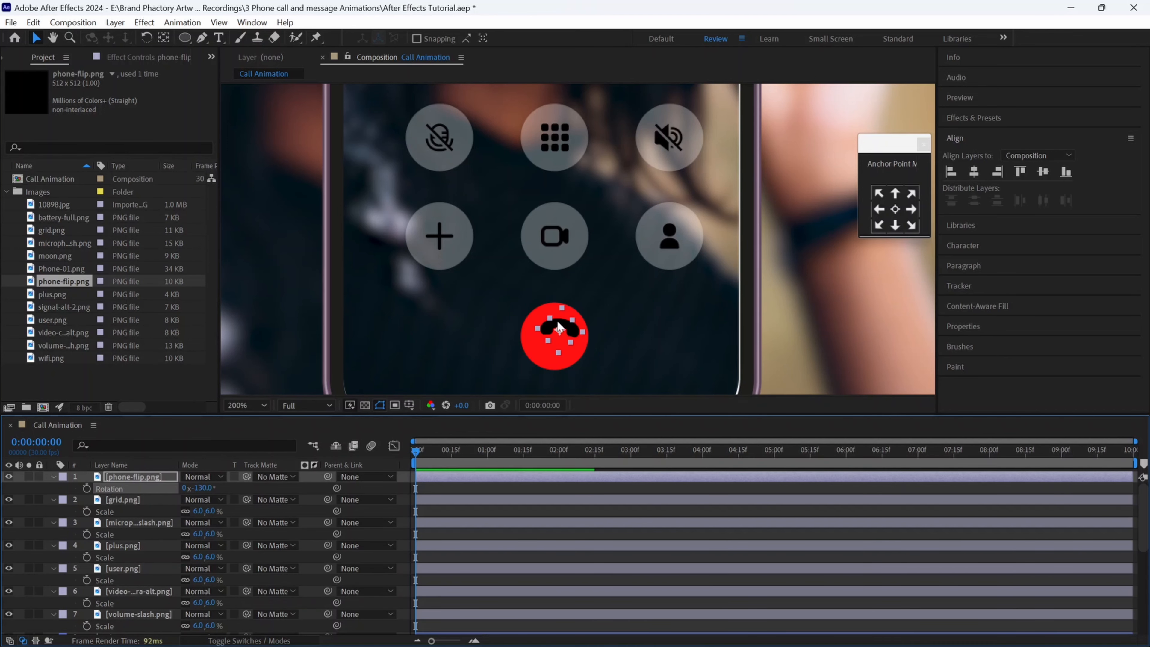
left_click(545, 330)
left_click_drag(556, 329, 552, 337)
left_click_drag(202, 489, 201, 489)
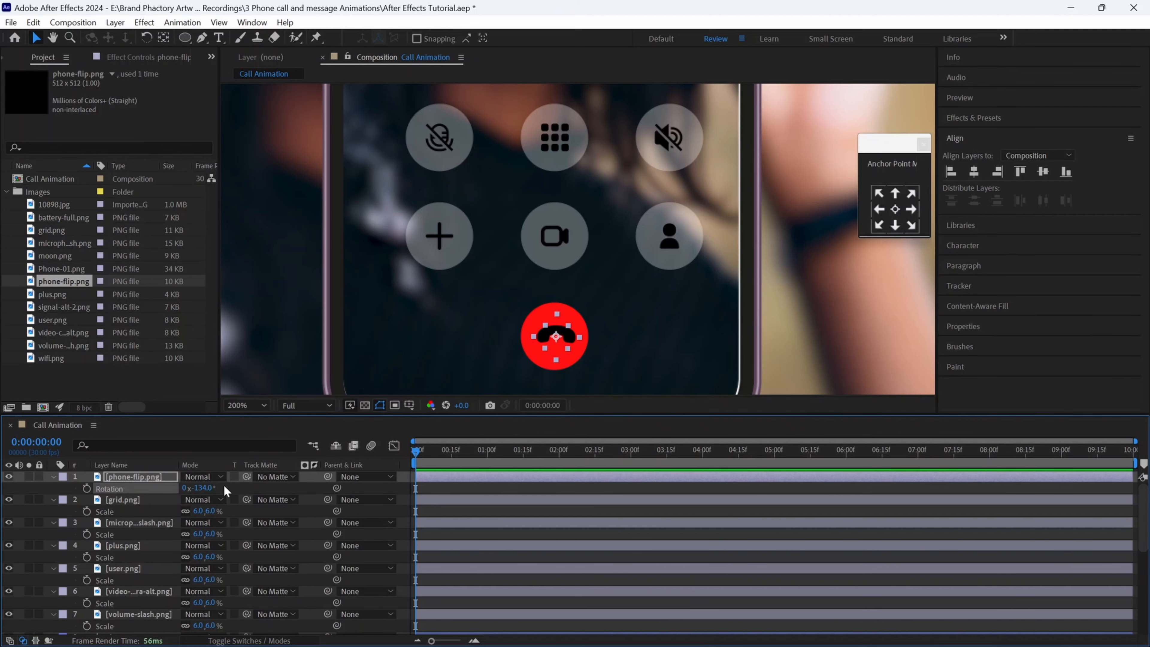
Apply a Fill effect to the phone-flip icon and set its colour to white.
left_click(973, 118)
left_click_drag(991, 218, 556, 336)
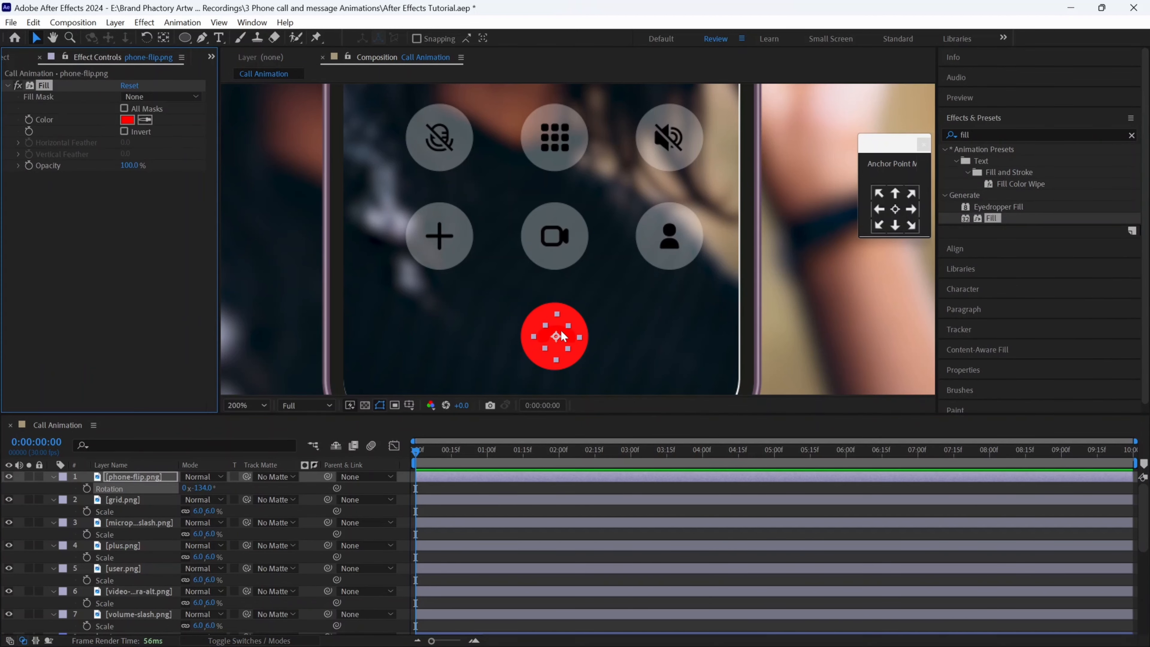
left_click(127, 119)
left_click(475, 412)
left_click(765, 424)
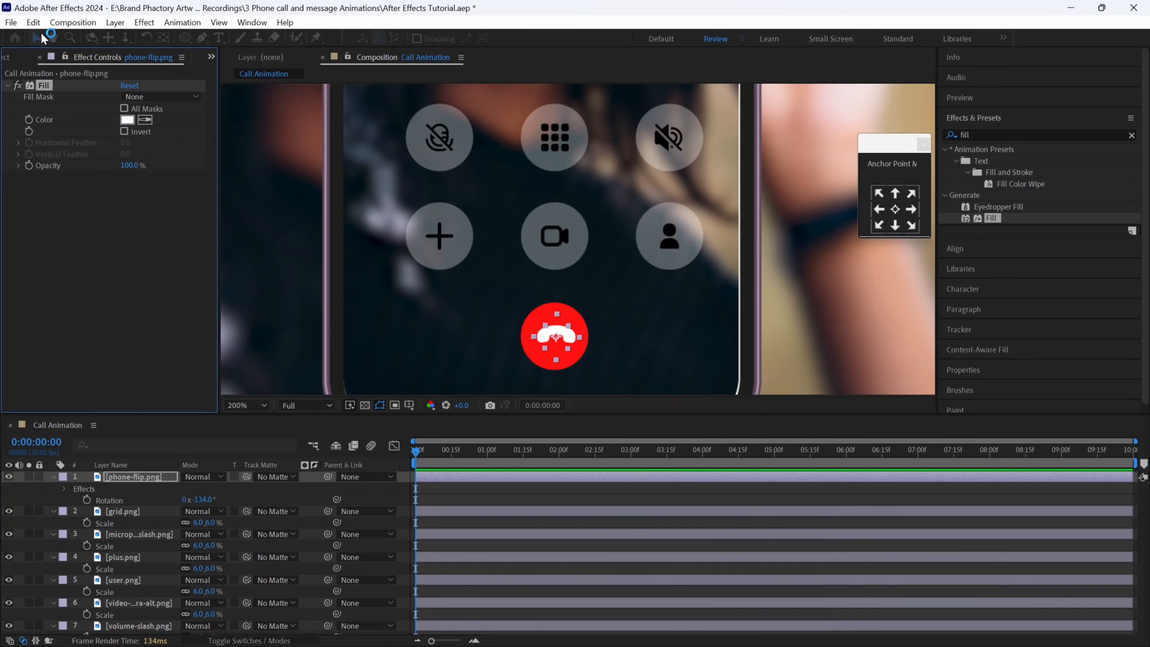
Copy the white Fill effect from phone-flip.png to the six icon layers from grid.png to volume-slash.png.
left_click(33, 22)
left_click(68, 107)
left_click(136, 511)
left_click(133, 627, "shift")
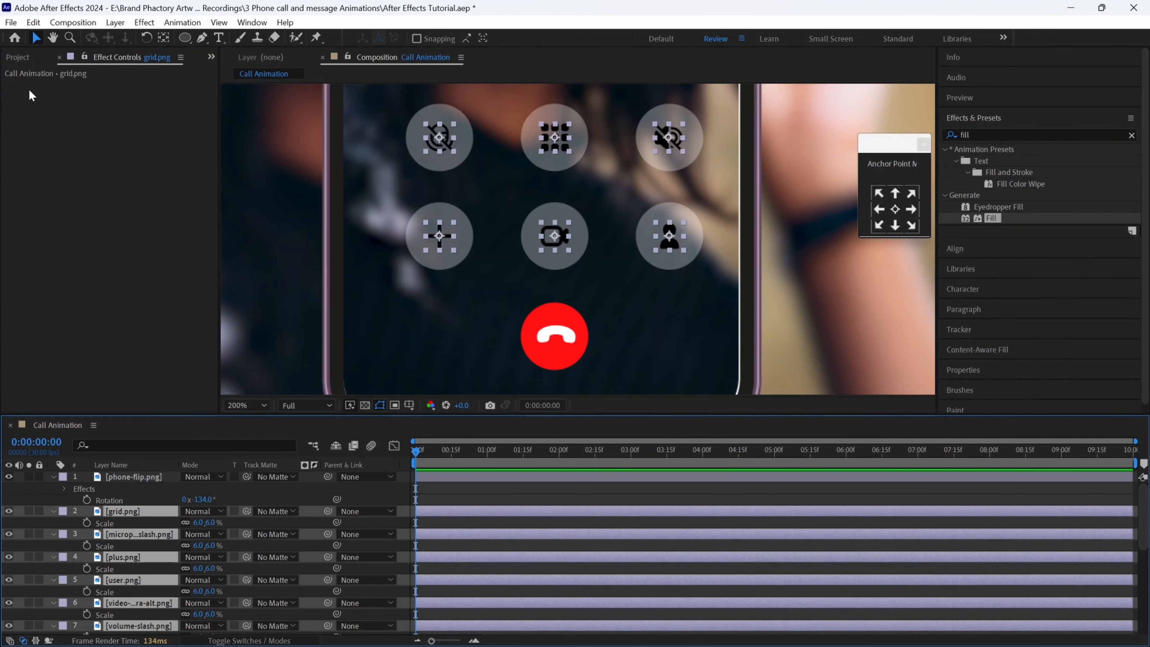
left_click(33, 22)
left_click(56, 168)
Add a text layer with the caller's full name on the upper part of the phone screen.
scroll(611, 260, "down", 4)
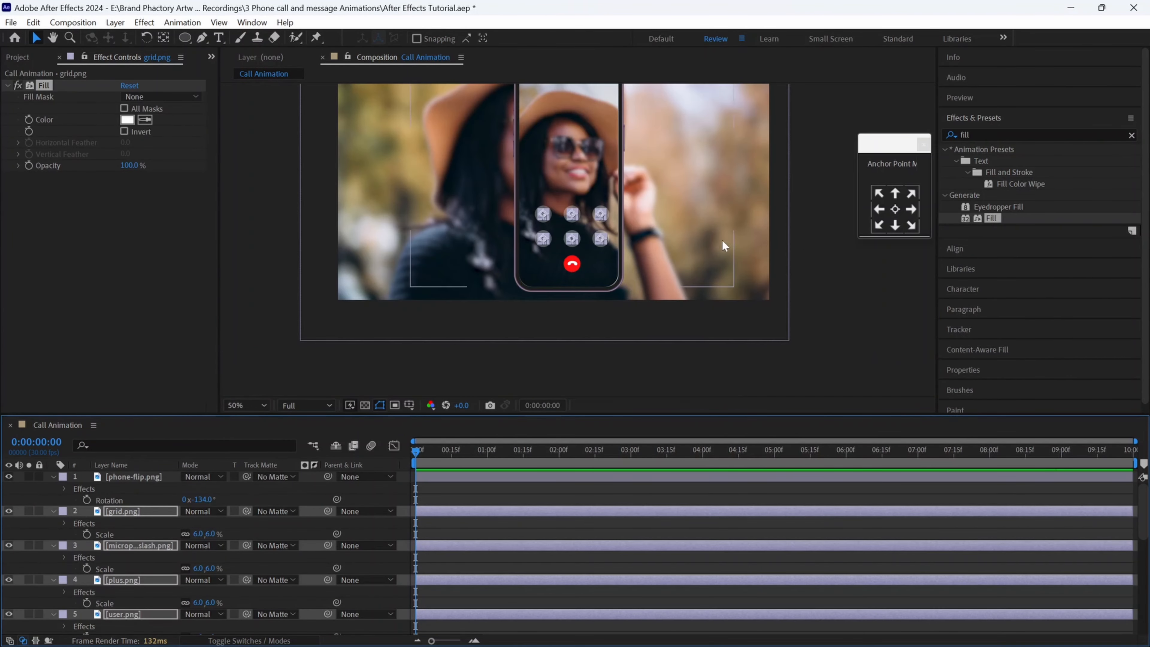
left_click_drag(807, 168, 796, 235)
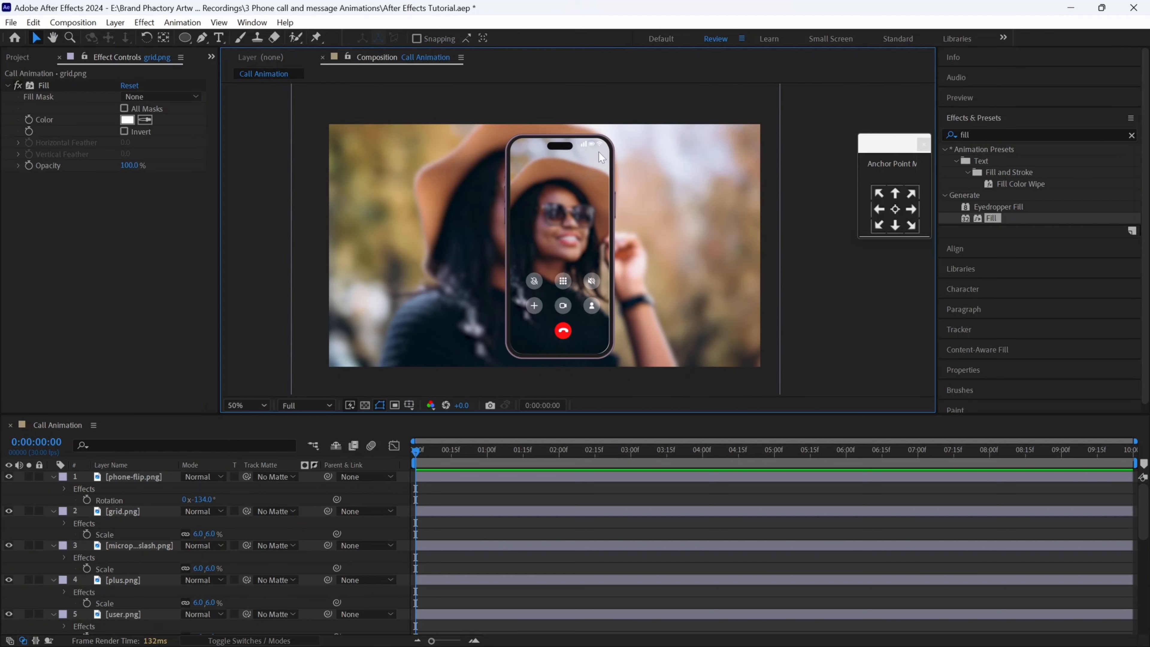
key("ctrl+t")
left_click(529, 189)
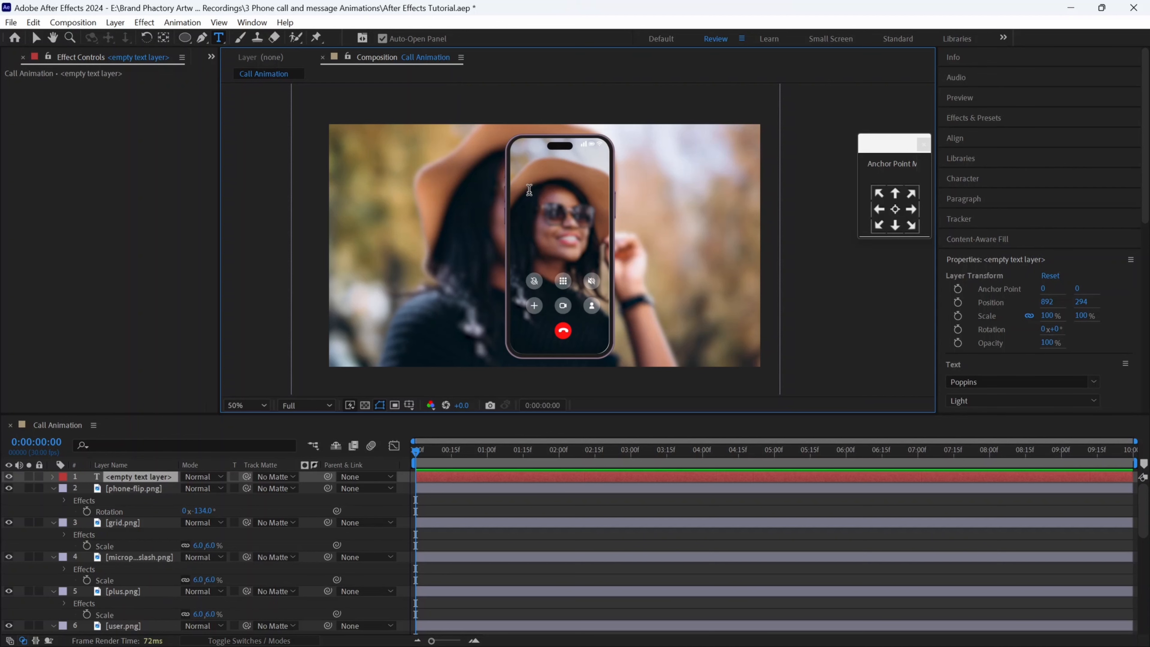
type("S")
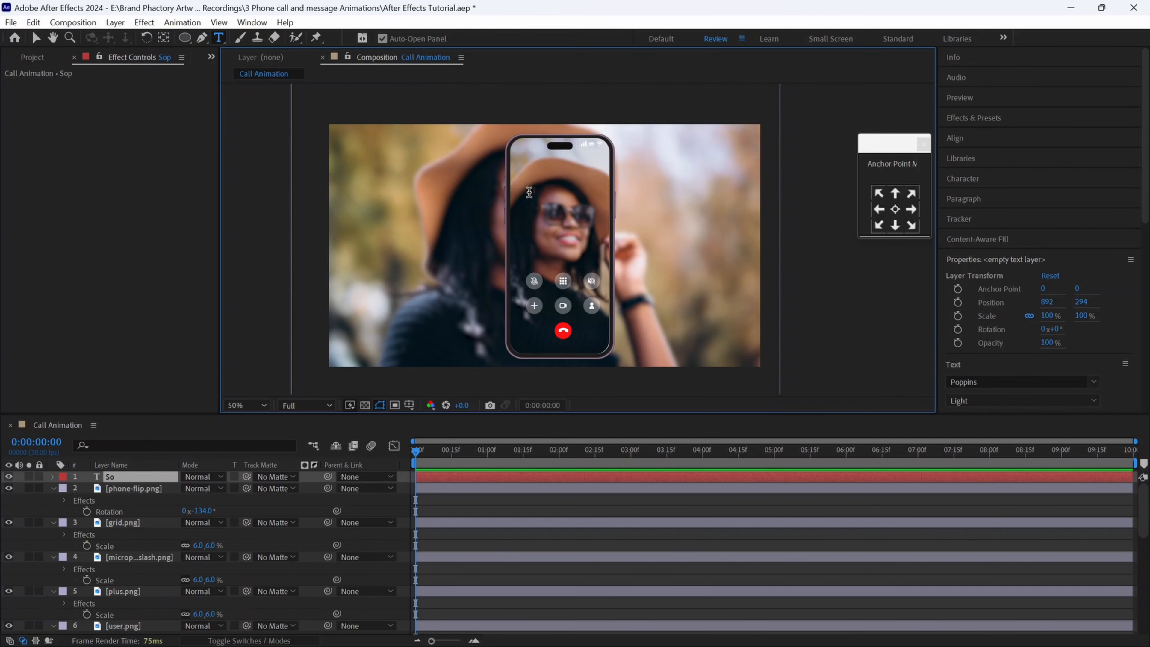
type("ophia Brooks")
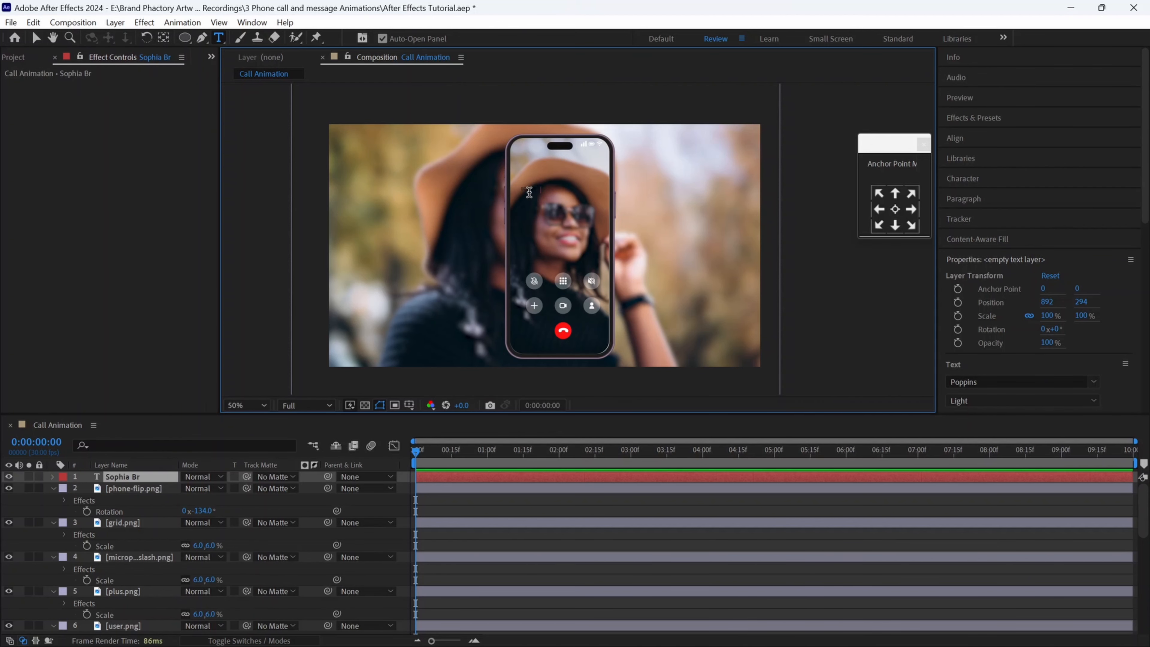
Format the caller's name in Poppins Regular at 45 px with white (FFFFFF) text colour.
left_click(989, 182)
left_click_drag(963, 234, 975, 234)
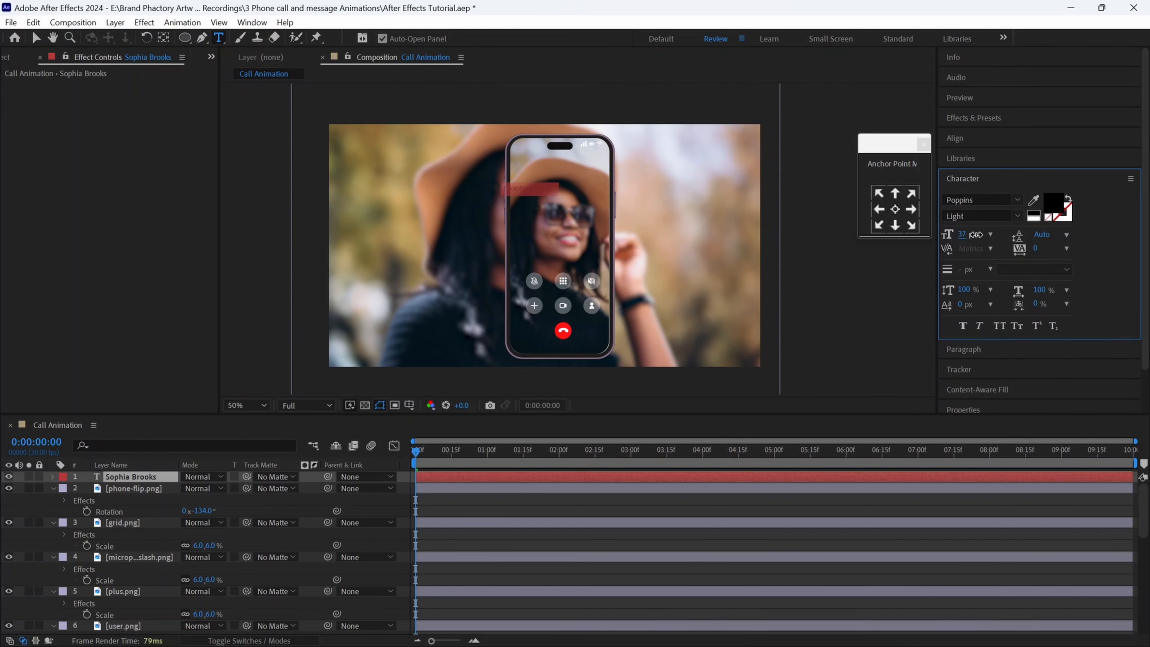
left_click(1055, 205)
left_click(483, 427)
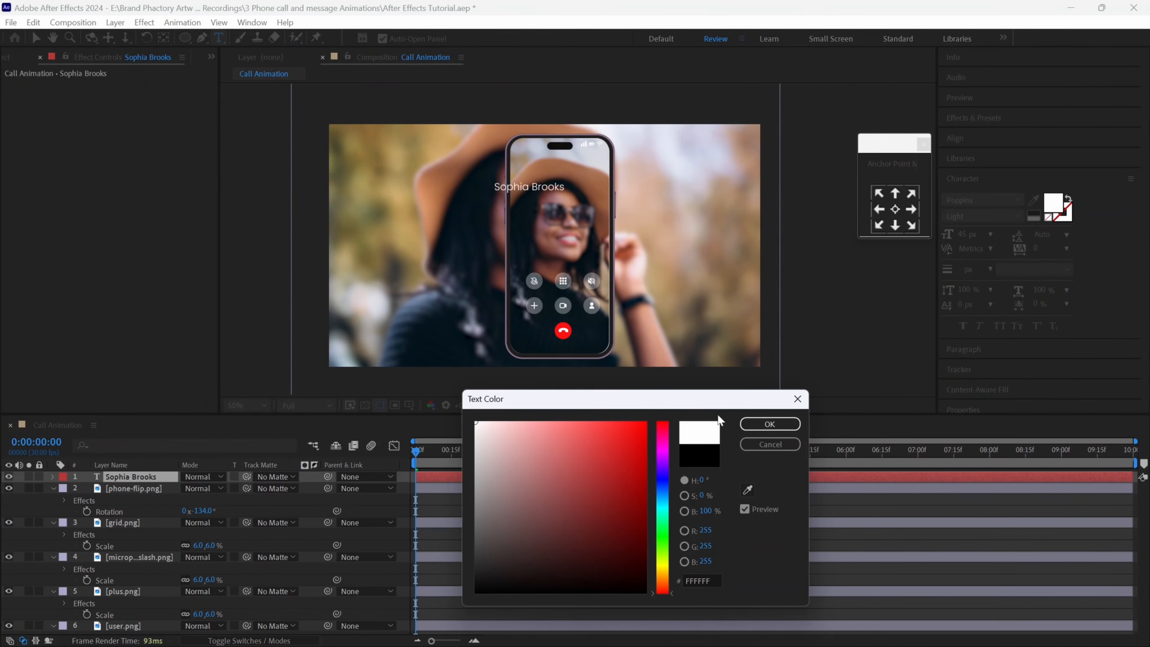
left_click(760, 426)
left_click(966, 315)
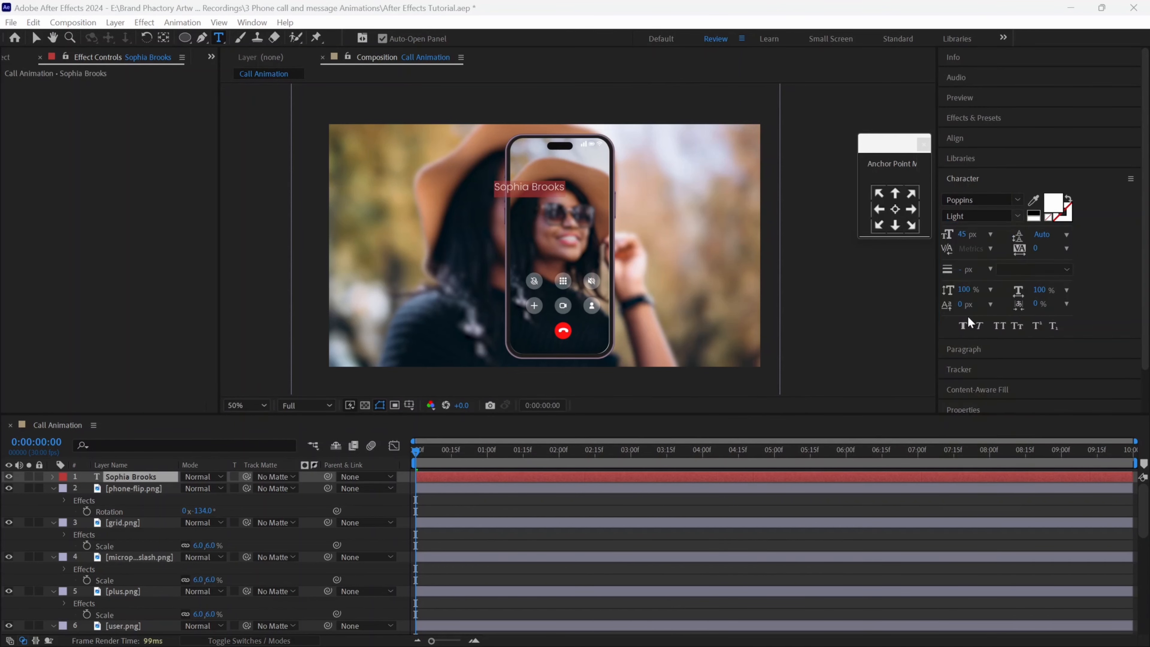
Move the caller's name so that it sits centred across the upper part of the phone screen.
left_click(34, 39)
left_click(554, 186)
left_click_drag(554, 186, 573, 189)
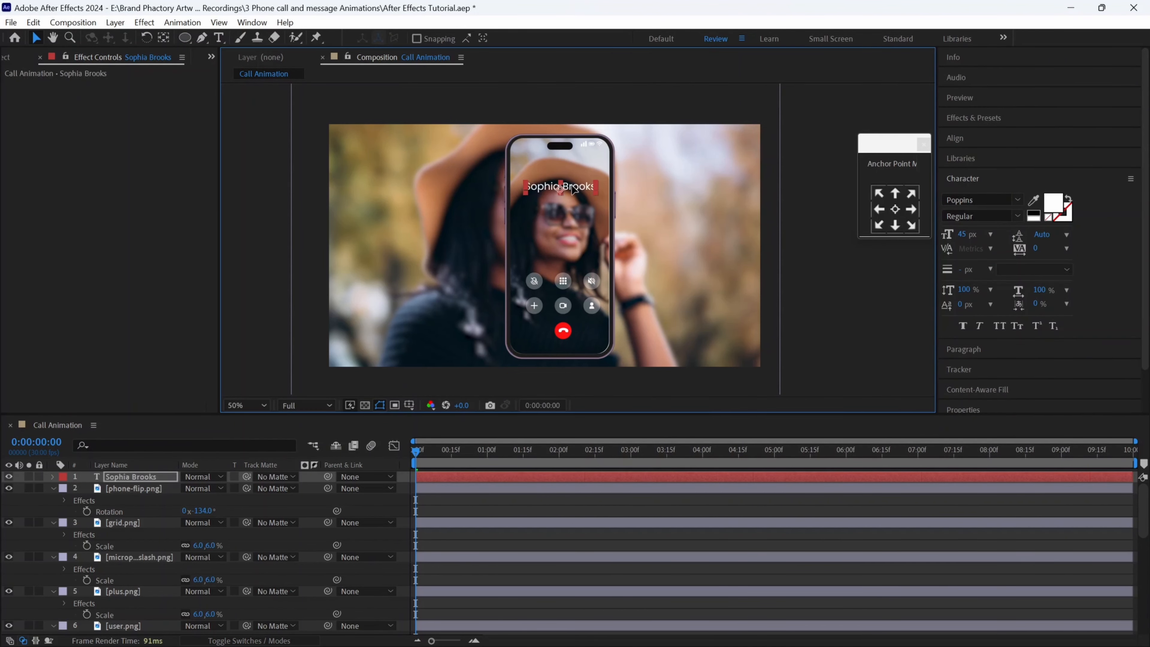
left_click(822, 214)
Add a "Calling" text layer just below the caller's name and set its font size to 30 px.
key("ctrl+t")
left_click(543, 204)
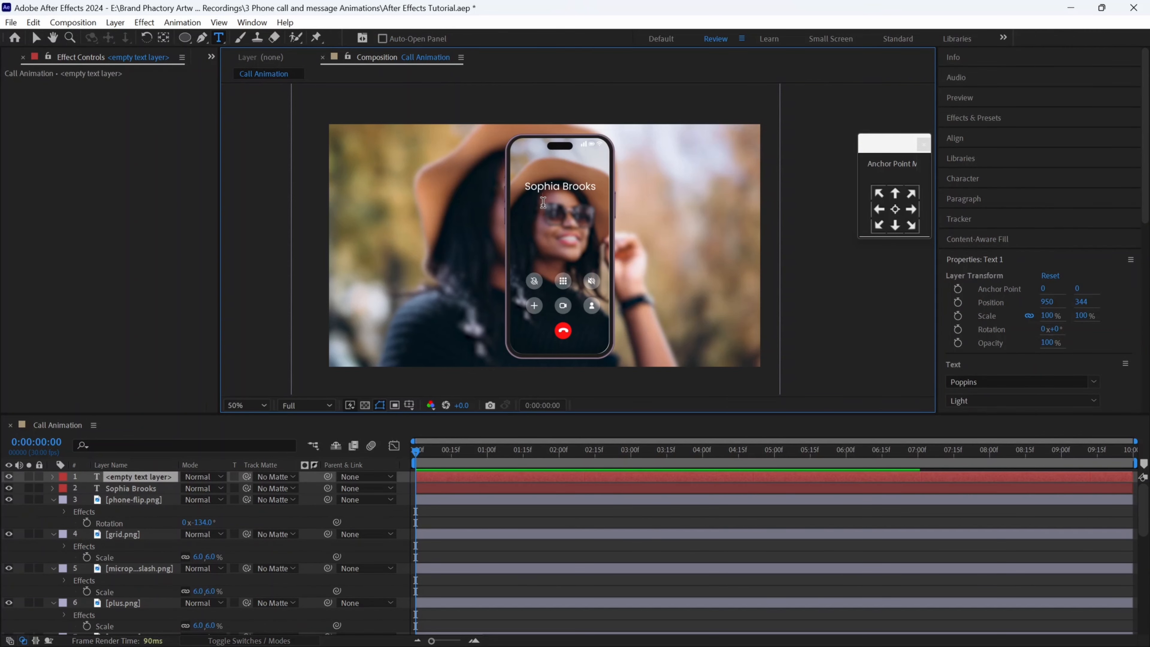
type("Calling")
left_click(968, 181)
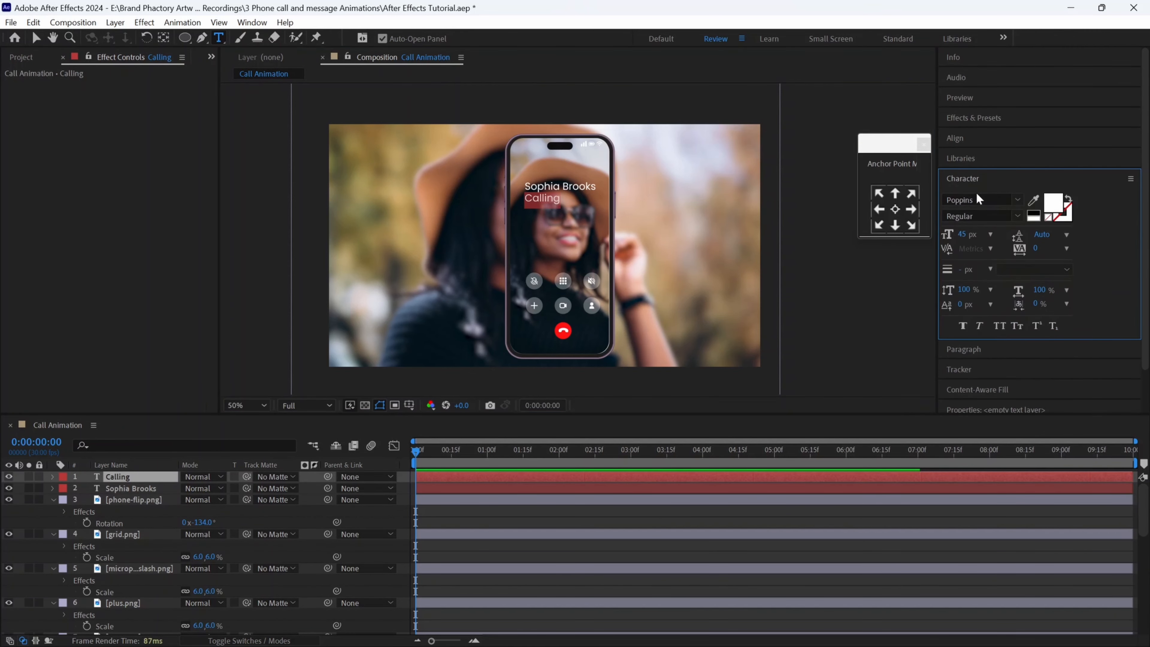
left_click(963, 235)
type("30")
key("Return")
left_click(36, 38)
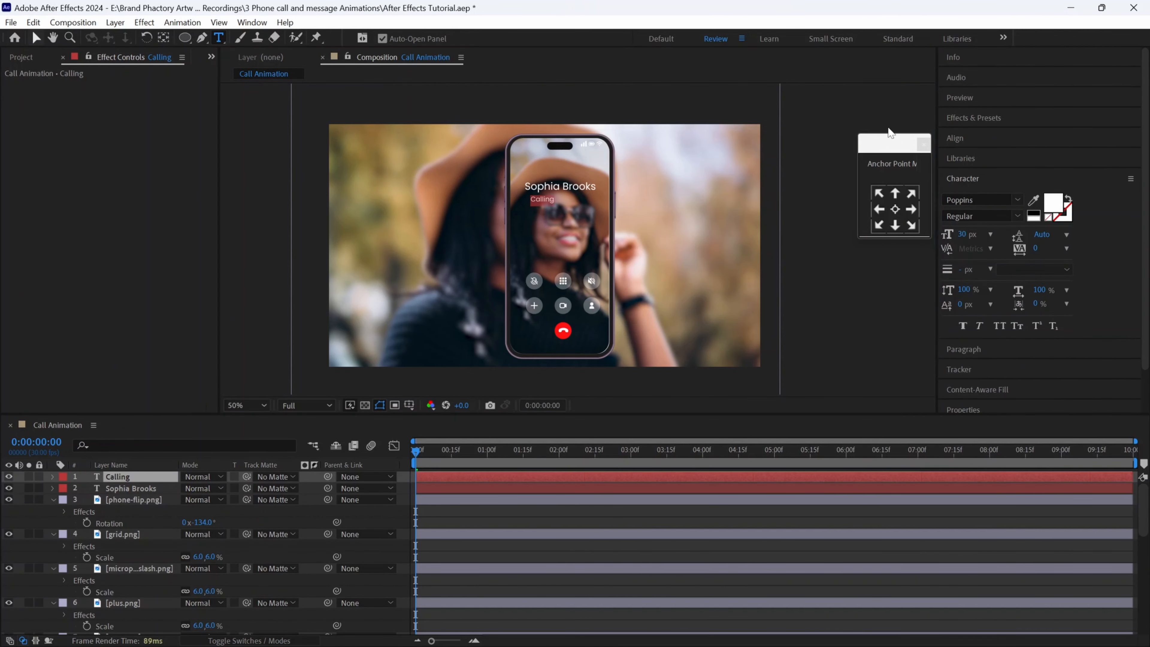
Centre the "Calling" text horizontally beneath the caller's name on the phone screen.
left_click(955, 138)
left_click(973, 171)
scroll(548, 199, "up", 1)
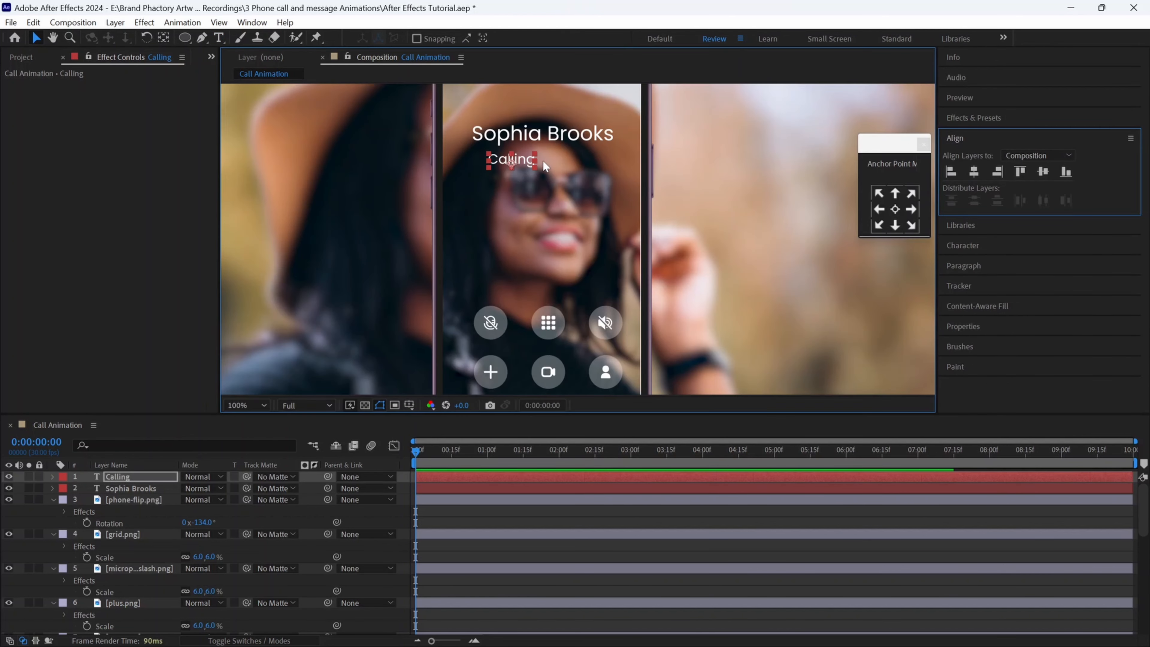
left_click(564, 138)
scroll(564, 137, "down", 1)
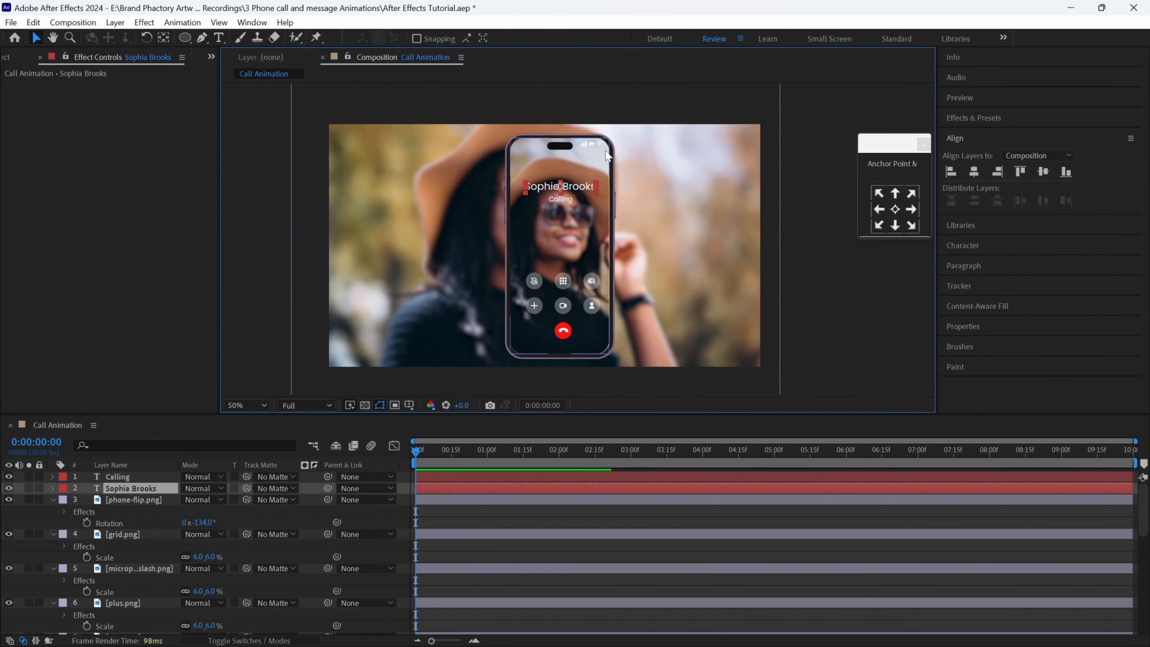
Change the font style of the "Calling" text to Poppins Light.
left_click(803, 217)
left_click(562, 200)
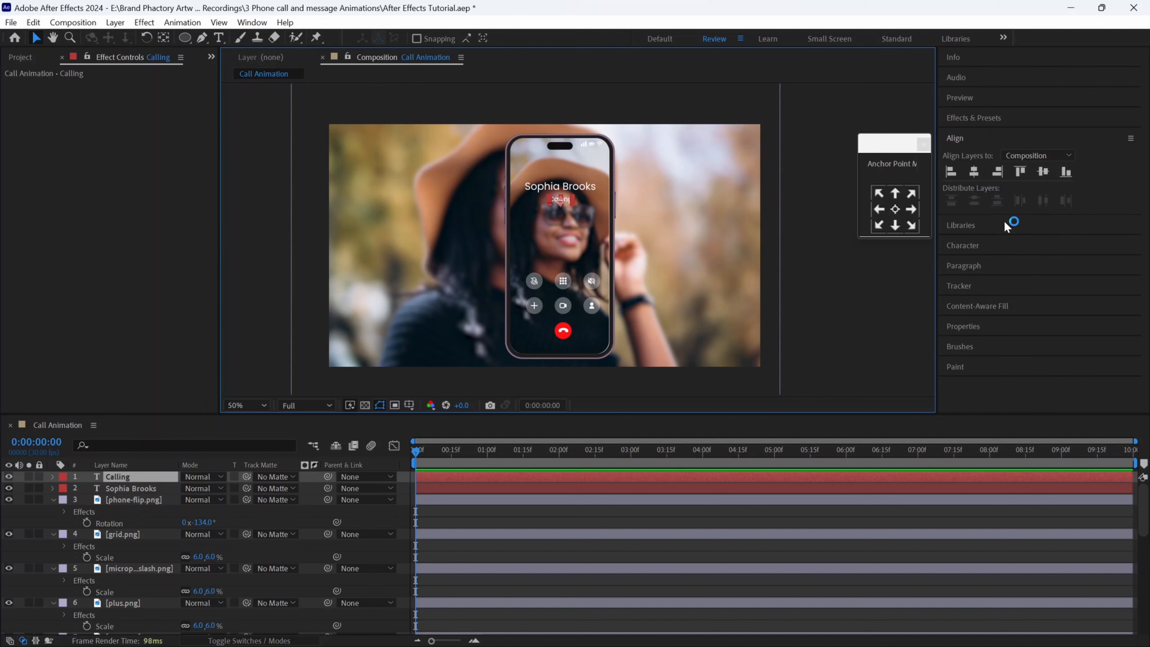
left_click(973, 245)
left_click(1016, 216)
left_click(972, 288)
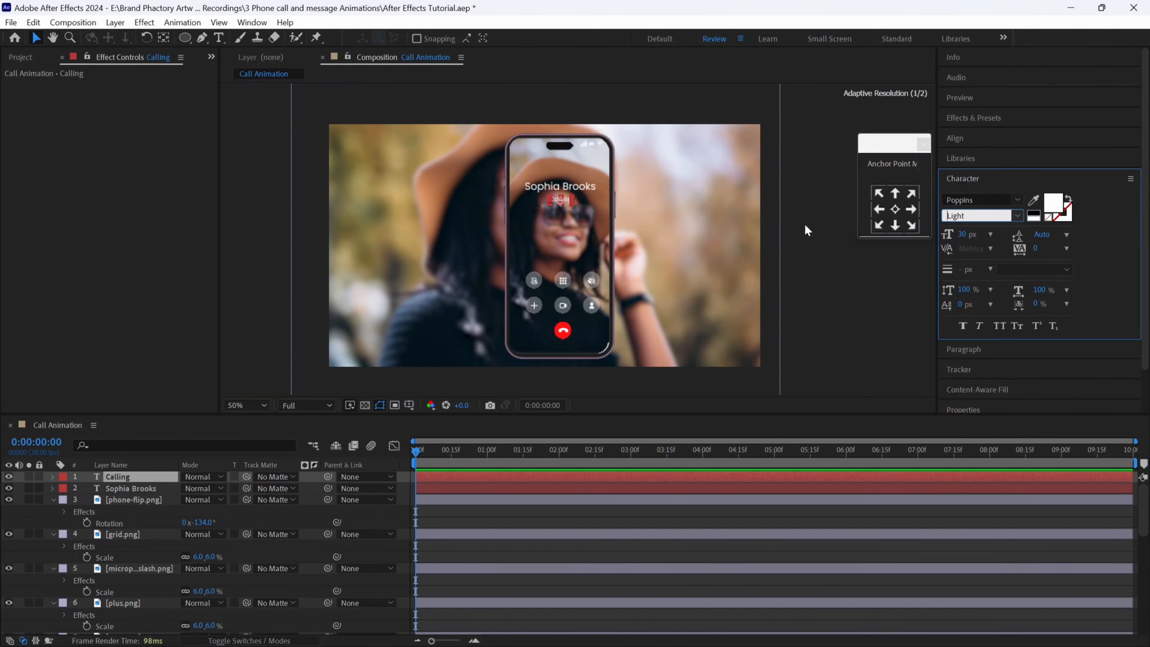
left_click(804, 223)
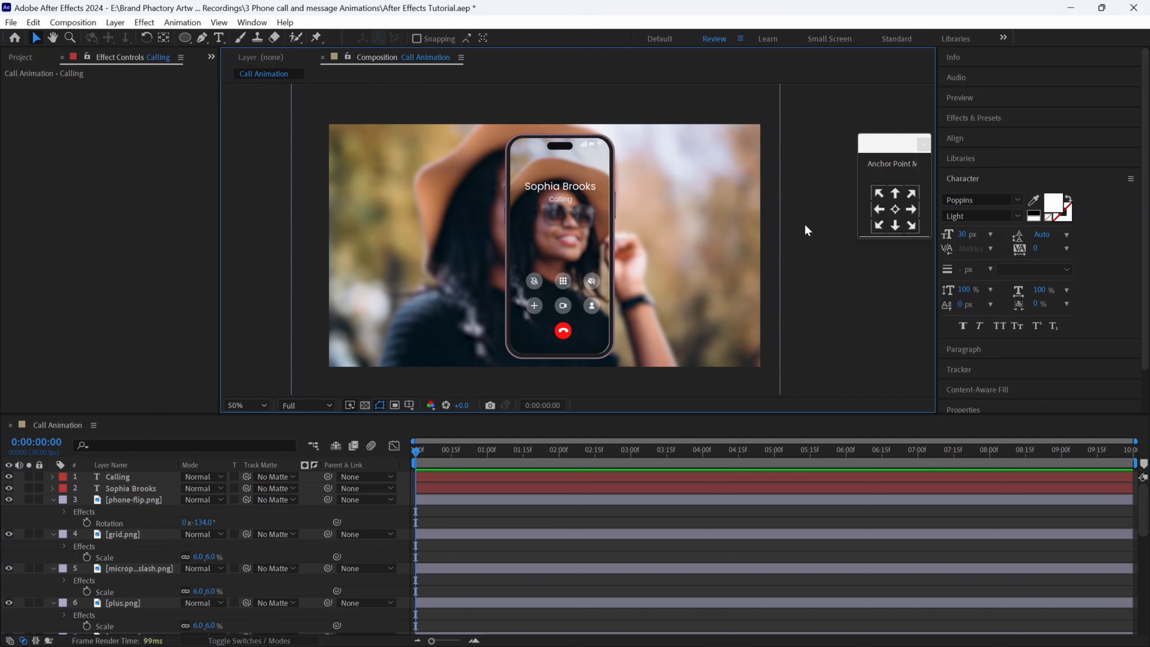
Collapse the expanded properties of the icon layers from phone-flip.png to volume-slash.png in the timeline.
left_click(53, 499)
left_click(53, 511)
left_click(53, 522)
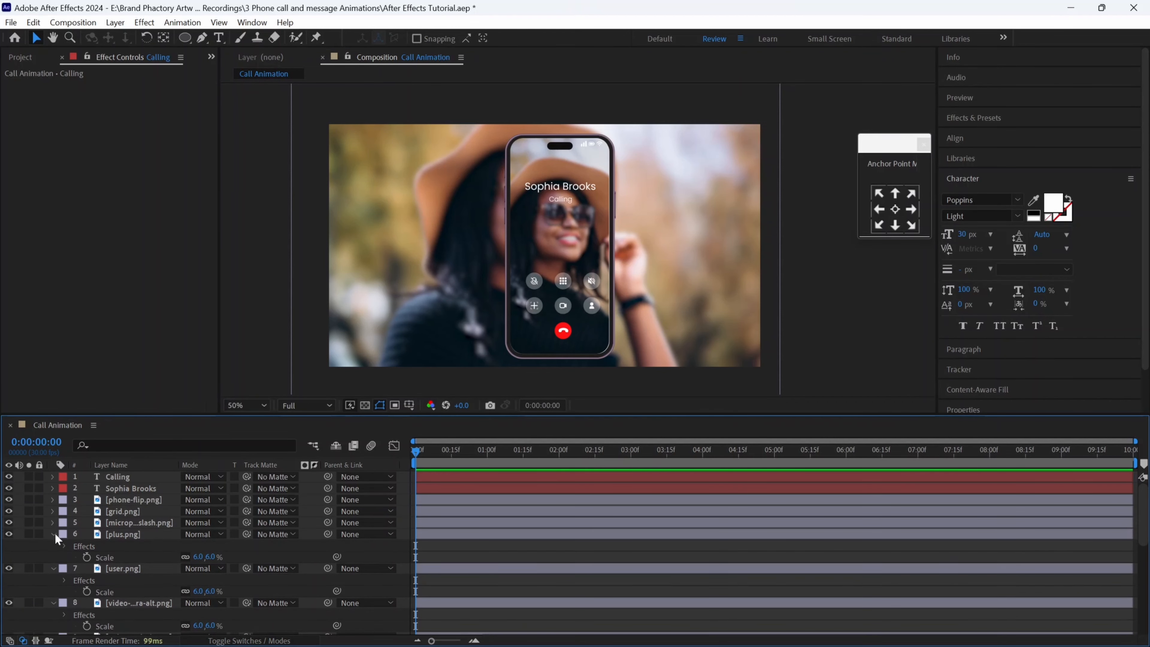
left_click(53, 533)
left_click(53, 545)
left_click(53, 556)
left_click(53, 568)
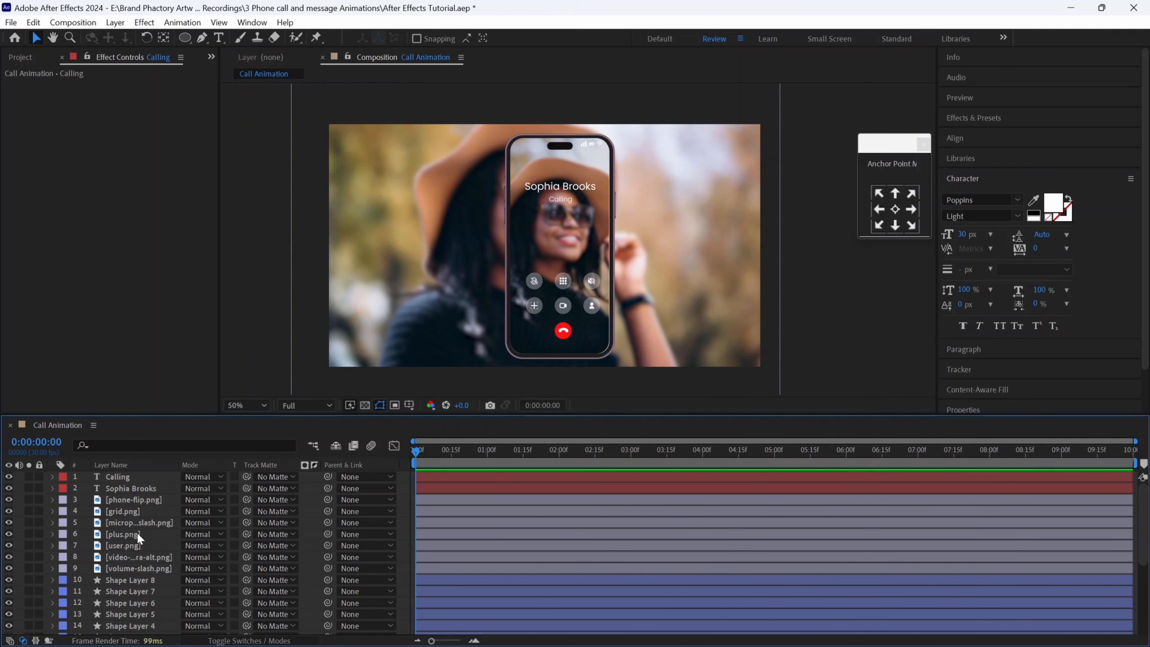
Centre the anchor points of the six grey call buttons: the icons grid.png to volume-slash.png and Shape Layers 2 to 7.
left_click(125, 569)
scroll(125, 568, "down", 1)
left_click(137, 623)
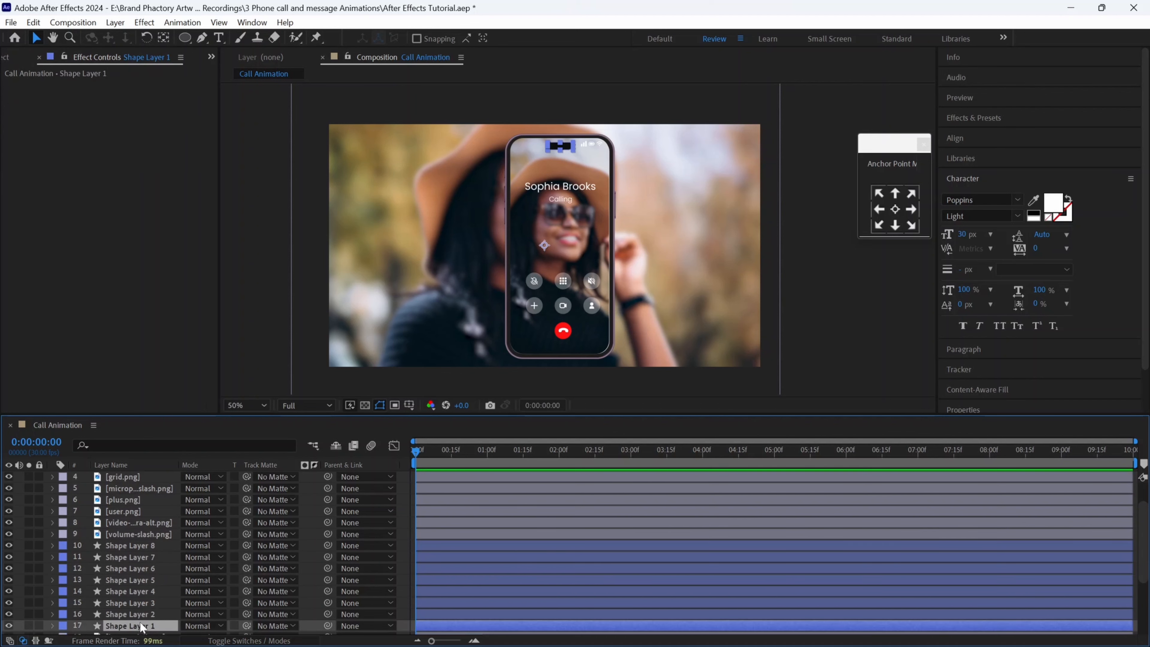
left_click(135, 612)
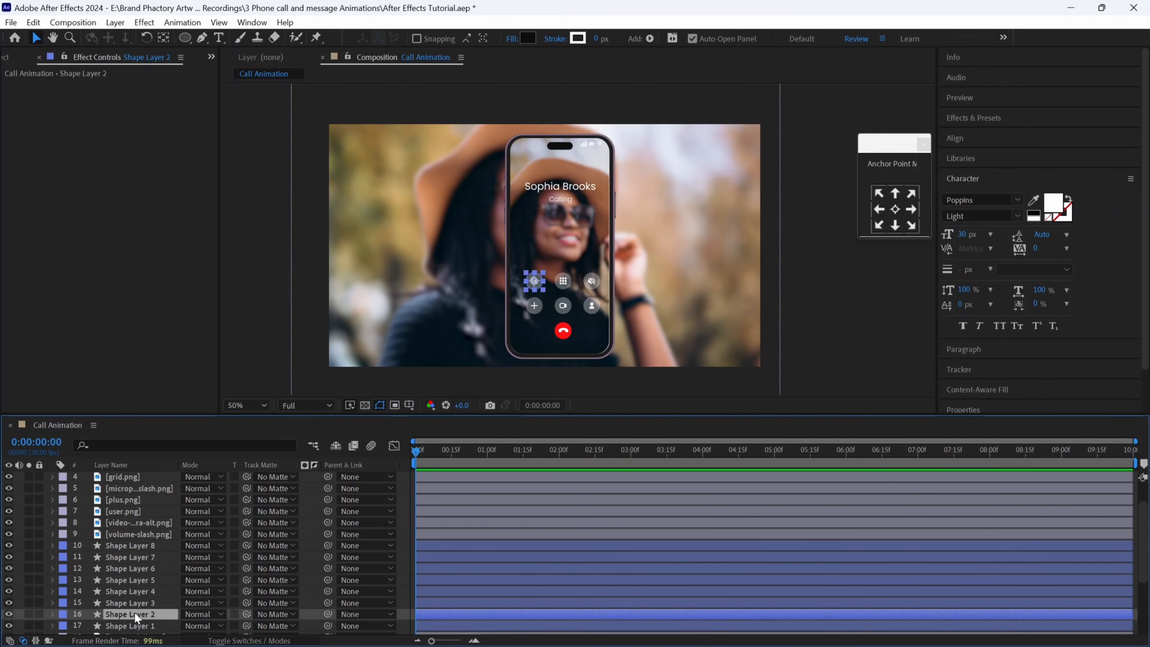
scroll(117, 500, "up", 1)
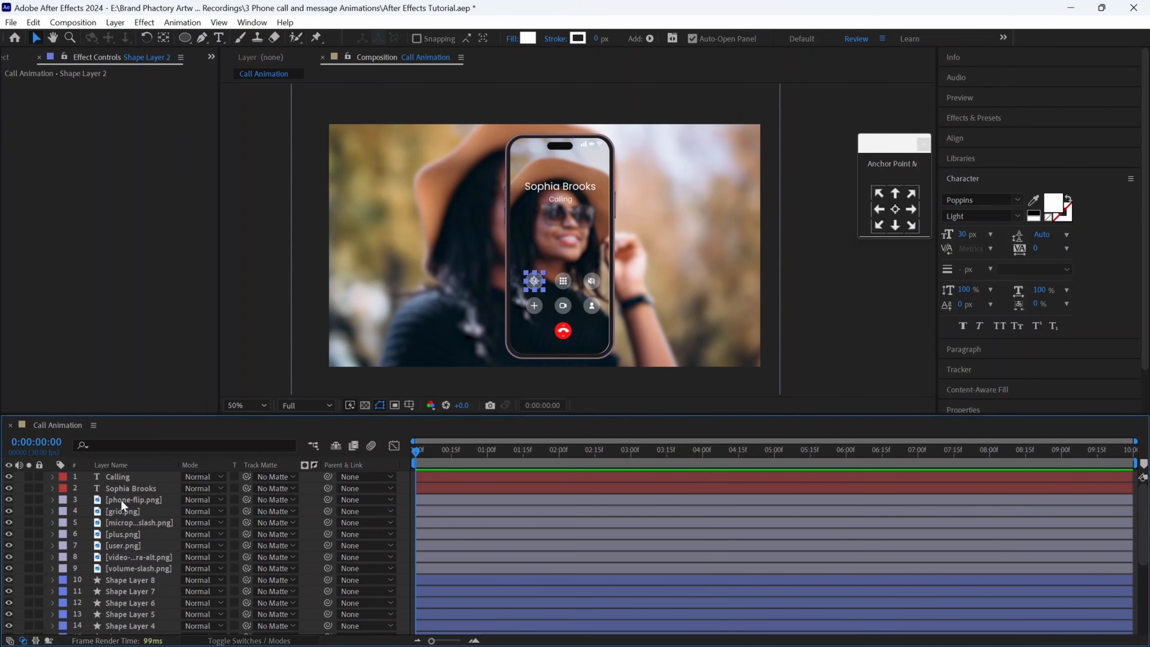
left_click(122, 501, "shift")
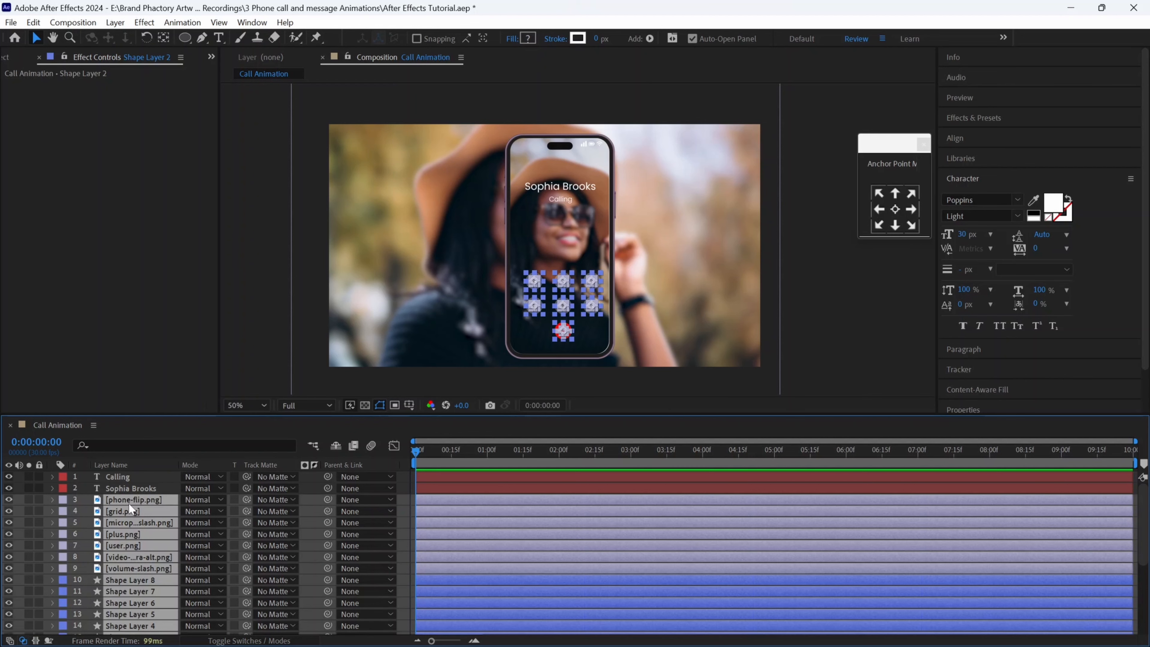
left_click(143, 502, "ctrl")
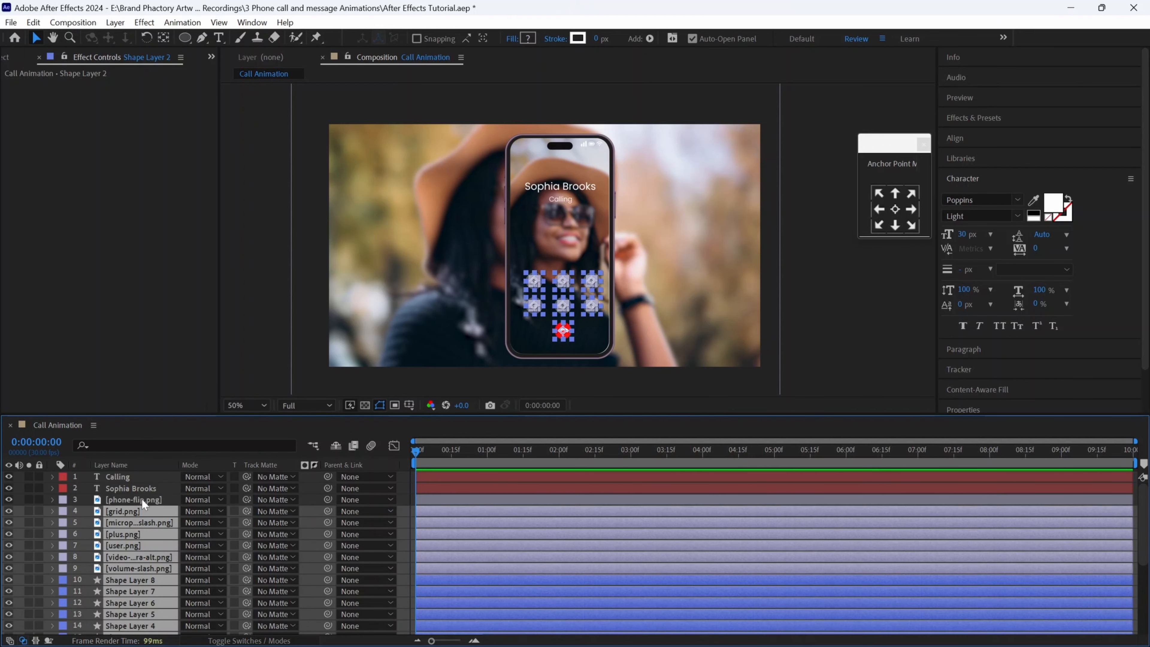
scroll(148, 533, "down", 1)
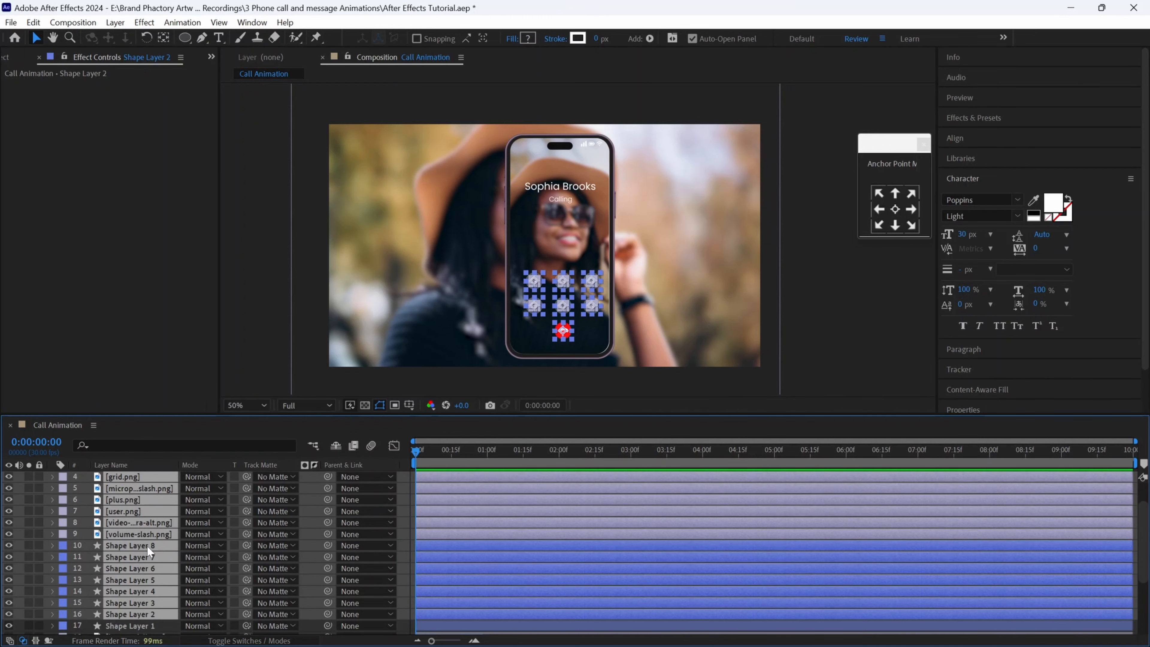
left_click(146, 546, "ctrl")
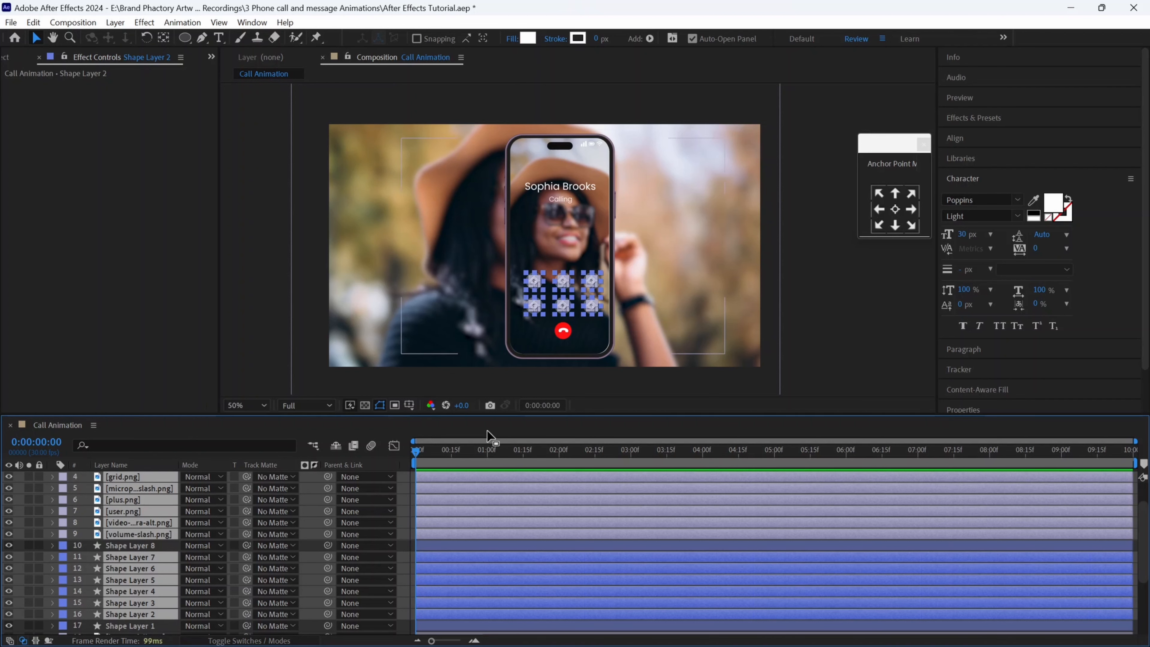
left_click(894, 216)
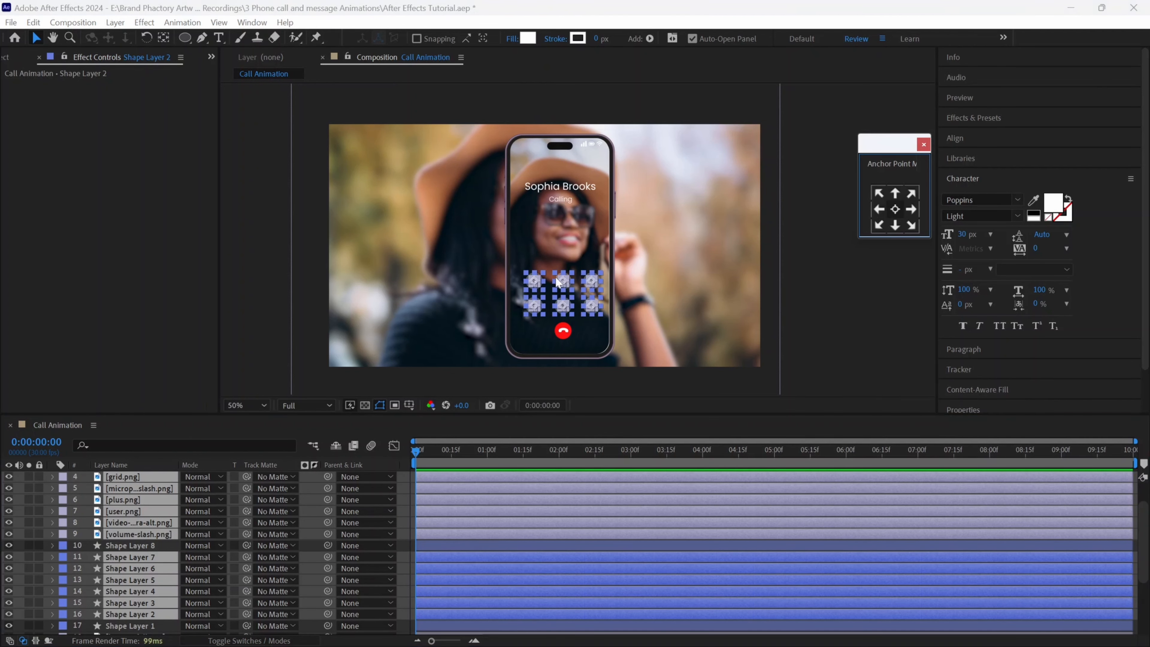
Add Position and Opacity keyframes at 0:00:00:19 to the six grey button icons and their circles.
left_click(460, 458)
scroll(460, 458, "down", 3)
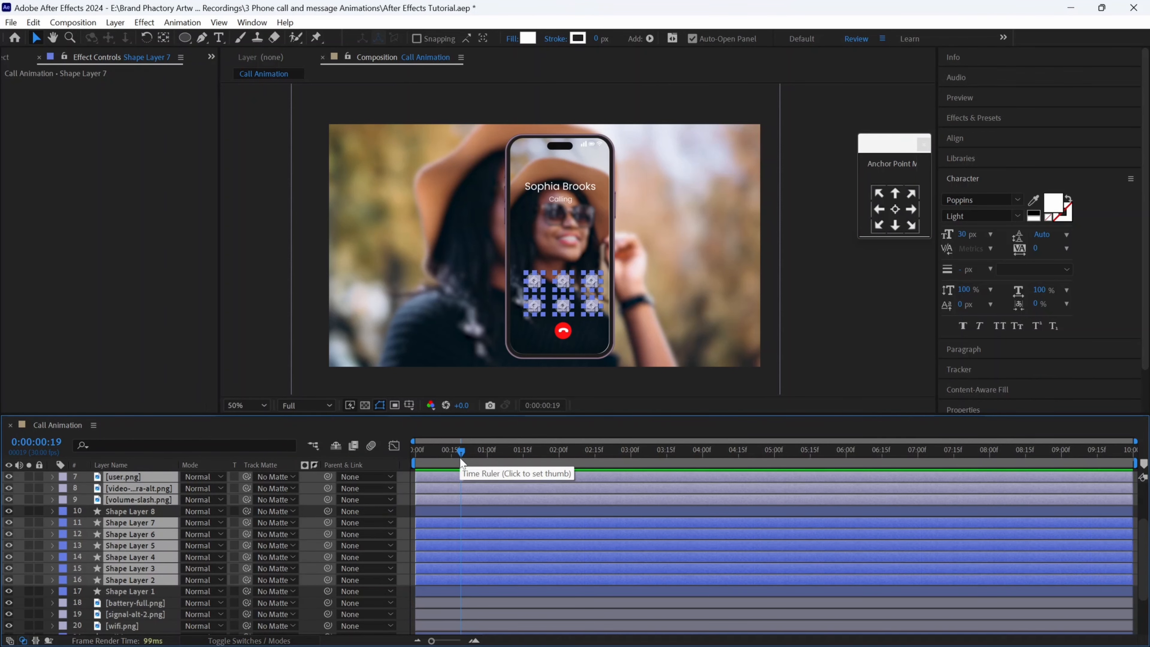
key("p")
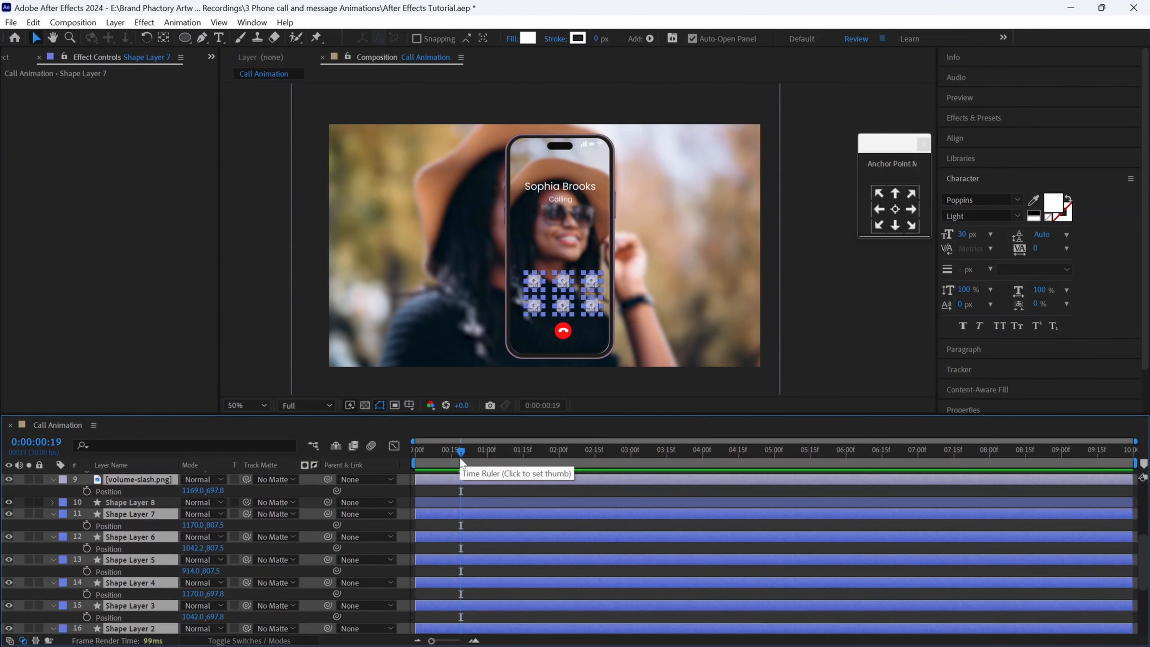
key("shift+t")
scroll(164, 509, "down", 3)
left_click(86, 501)
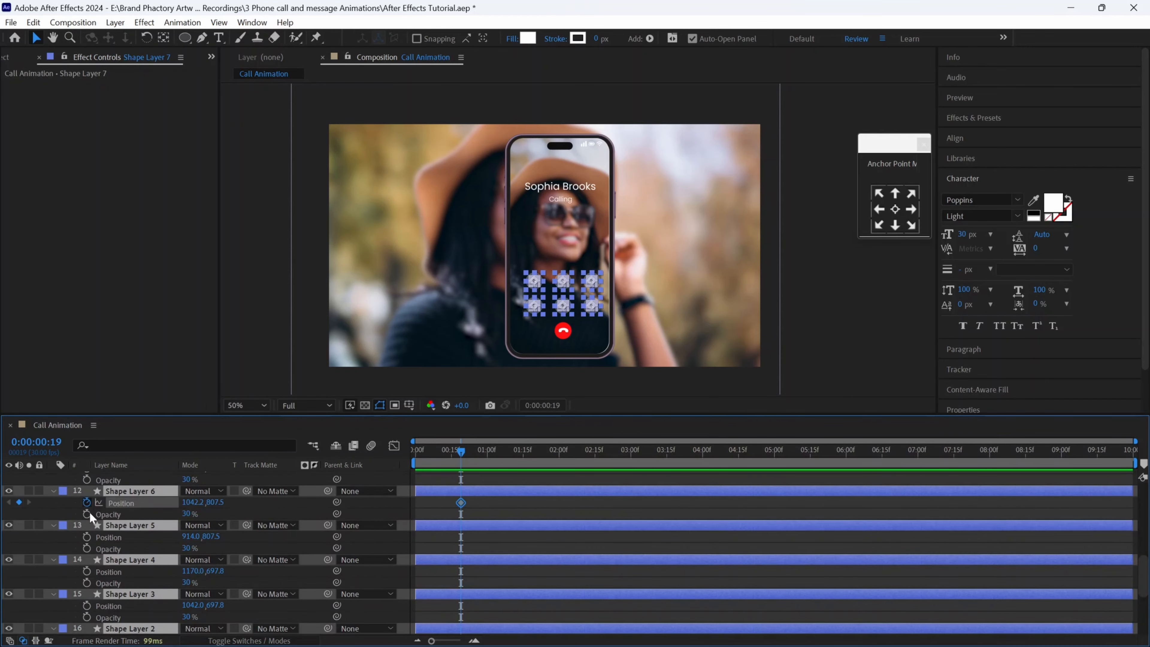
left_click(87, 513)
key("alt+shift+t")
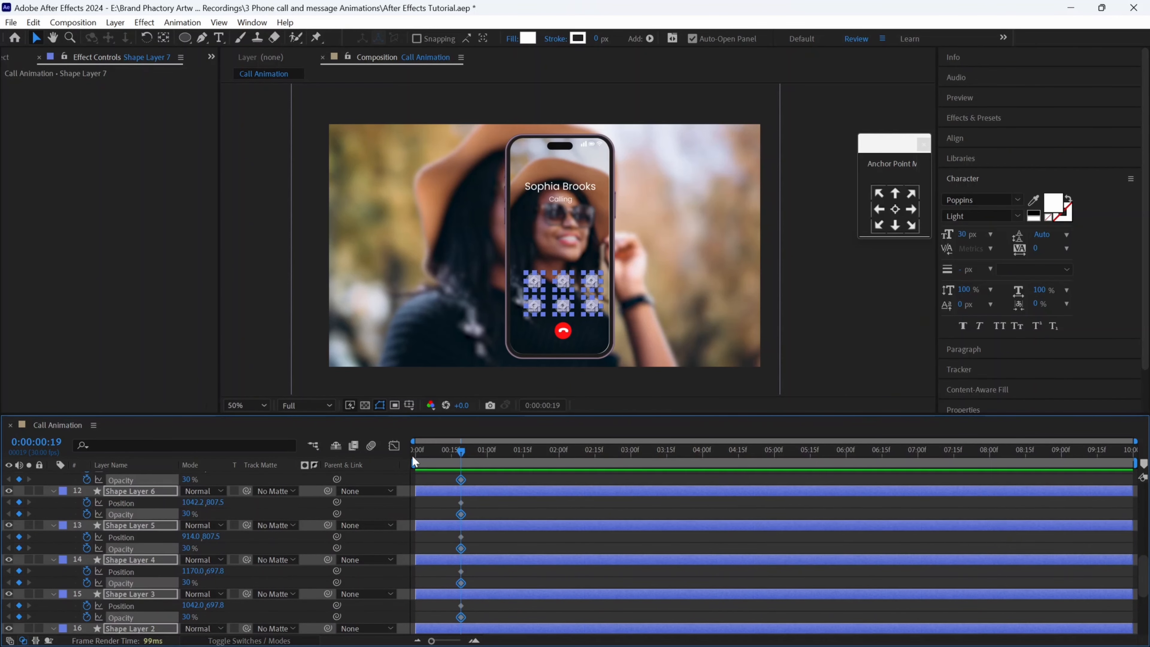
At 0:00:00:00, shift the selected button layers down by about 168 px and set their opacity to 0%.
key("Home")
left_click_drag(213, 506, 336, 491)
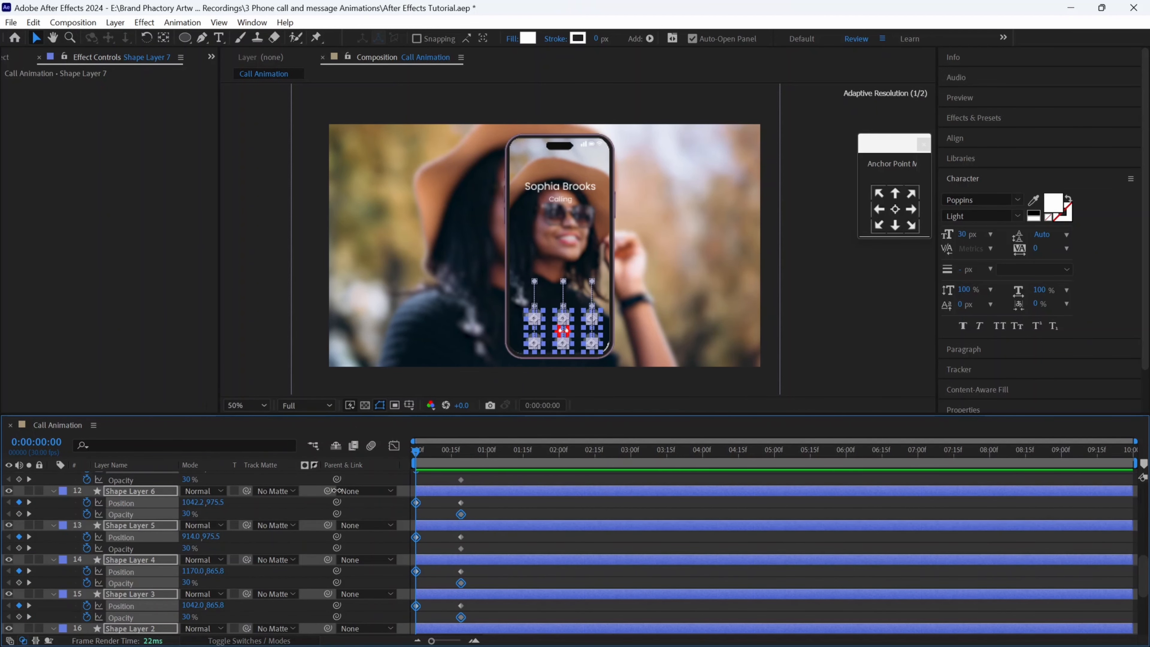
left_click(189, 514)
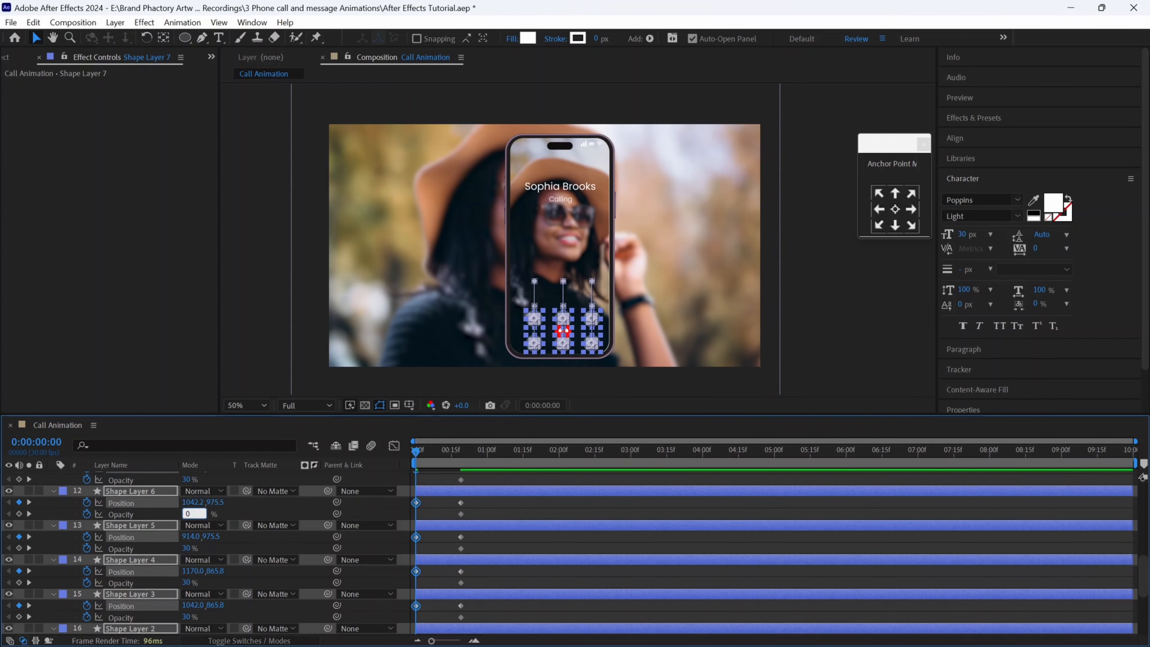
type("0")
key("Return")
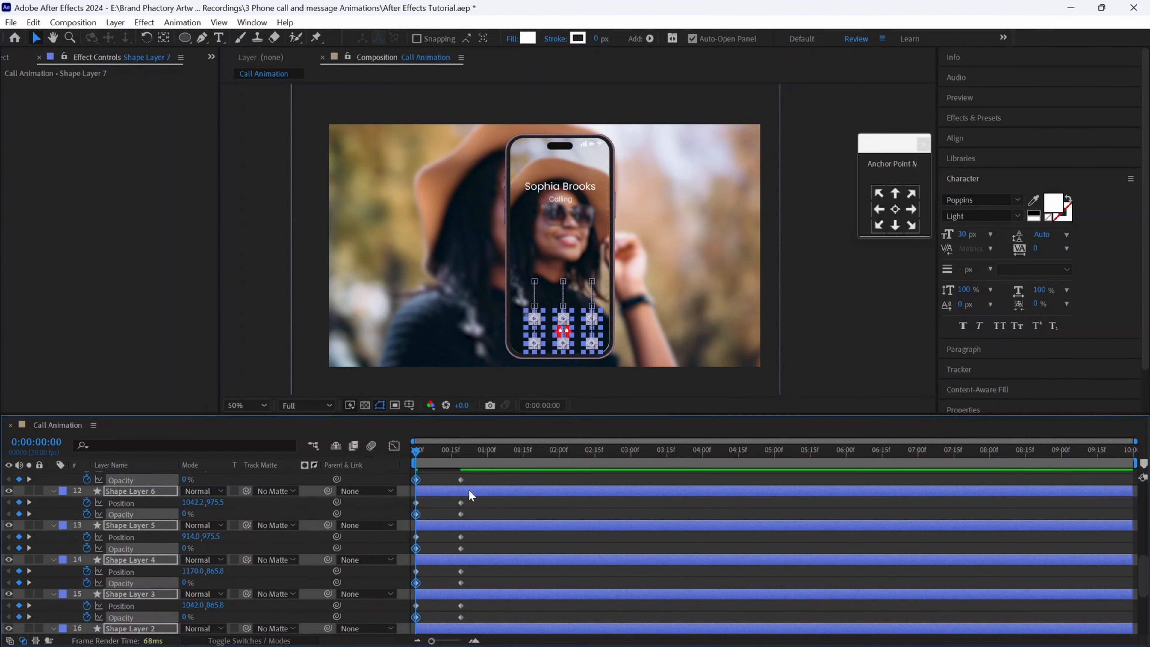
Apply Easy Ease to all Position and Opacity keyframes of the six grey button icons and circles.
scroll(472, 506, "up", 5)
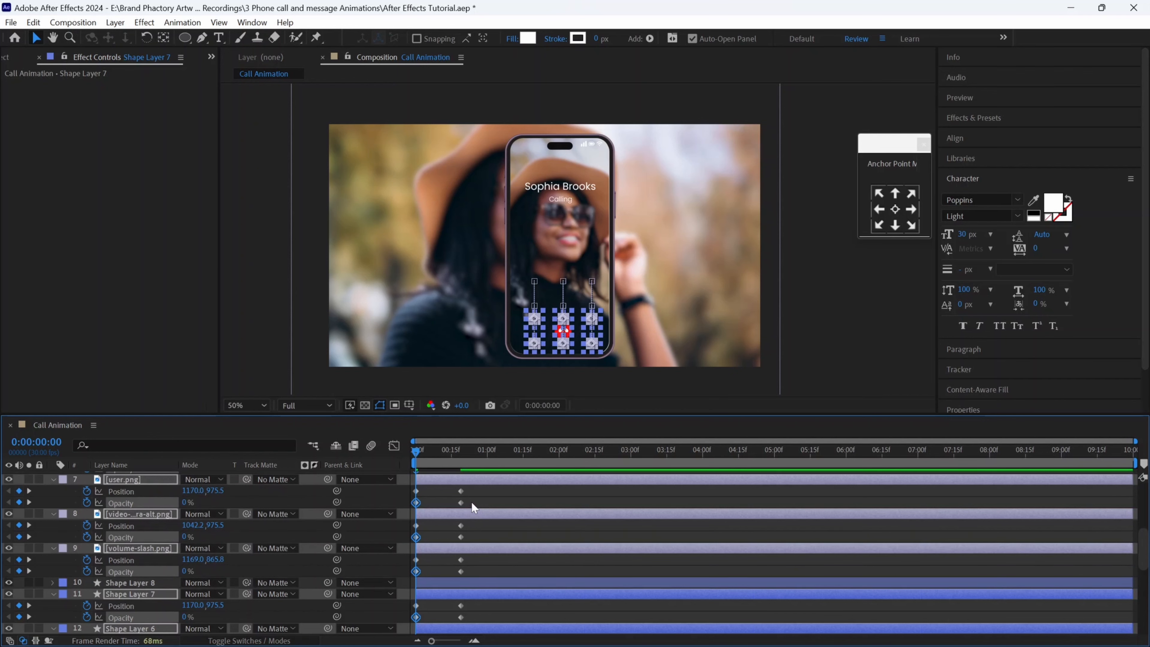
scroll(471, 501, "up", 5)
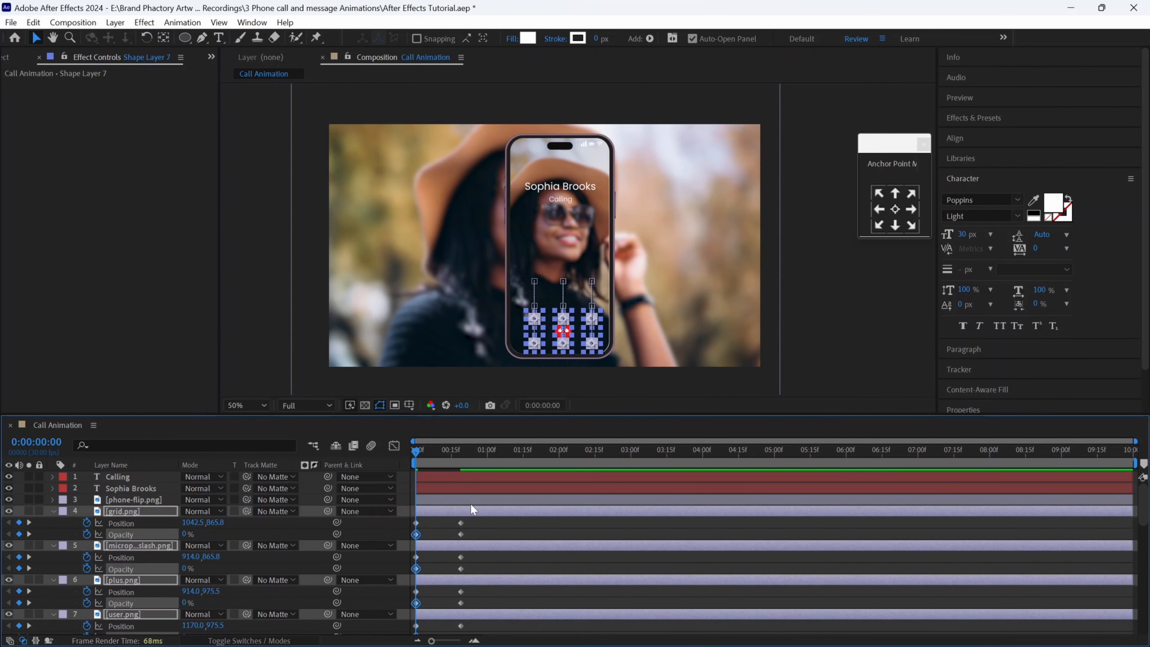
scroll(470, 503, "down", 1)
left_click_drag(474, 486, 401, 570)
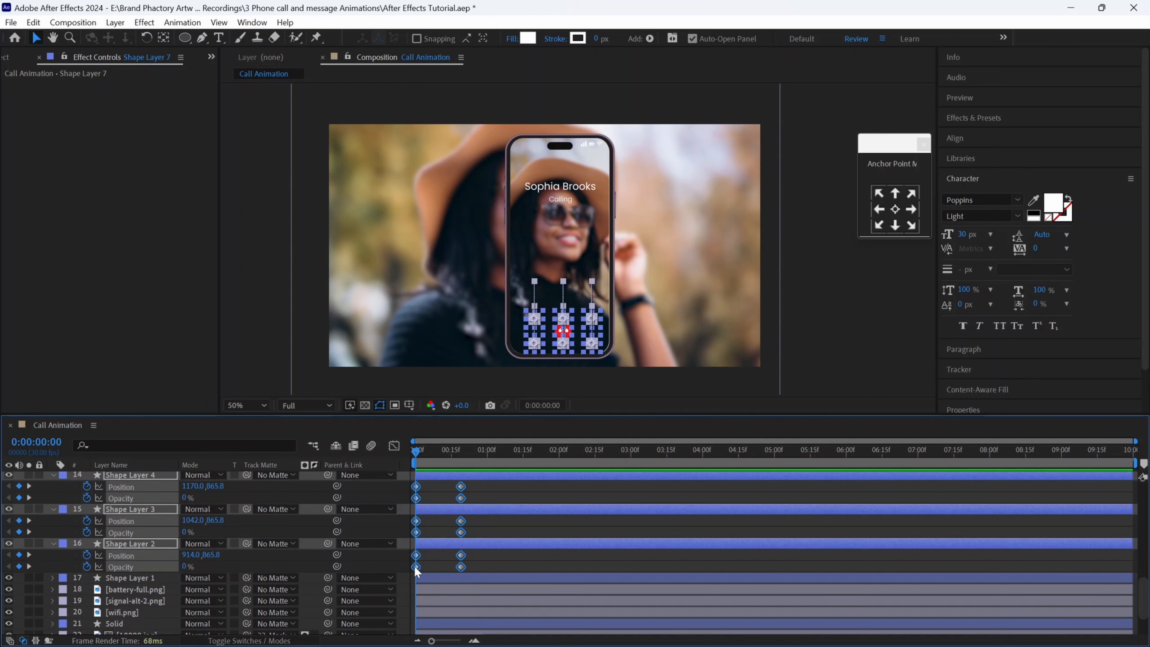
right_click(415, 566)
mouse_move(498, 556)
left_click(630, 463)
Steepen the button keyframes' speed curves symmetrically in the graph editor and preview the slide-in animation.
key("shift+F3")
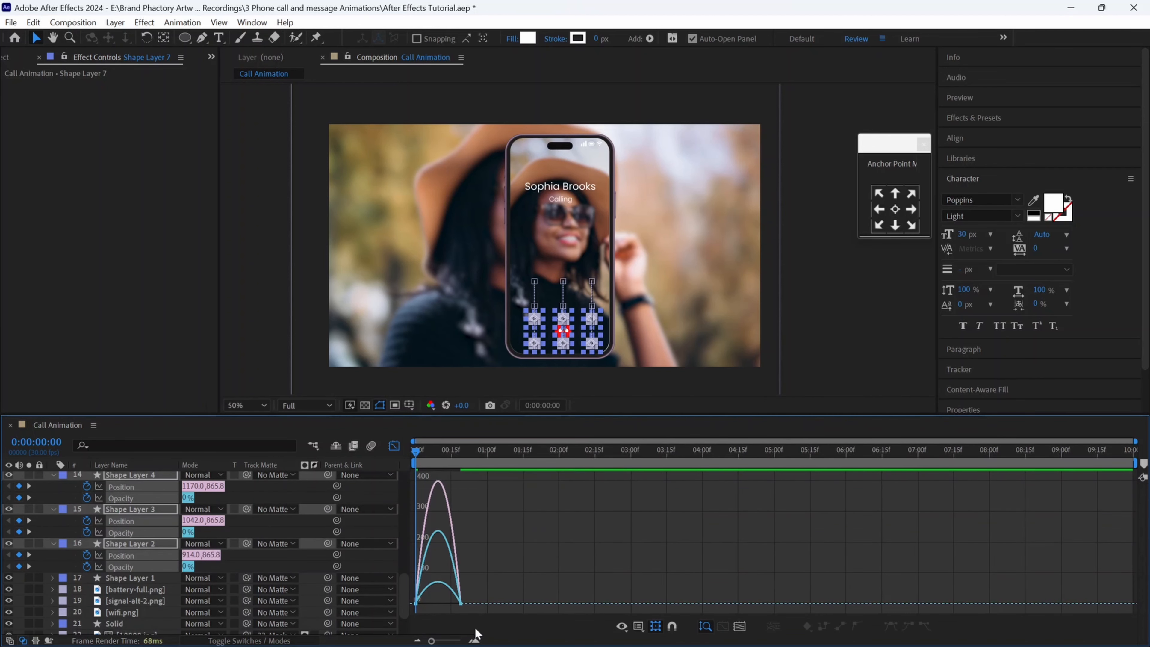
left_click(474, 639)
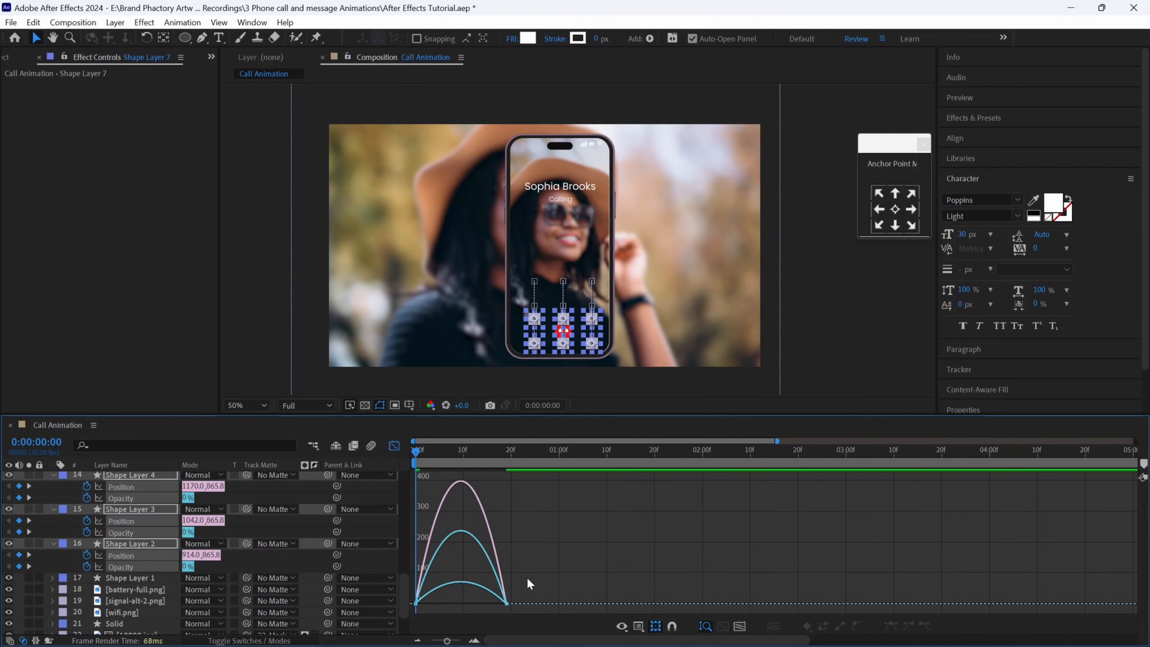
left_click_drag(527, 556, 494, 613)
key("F9")
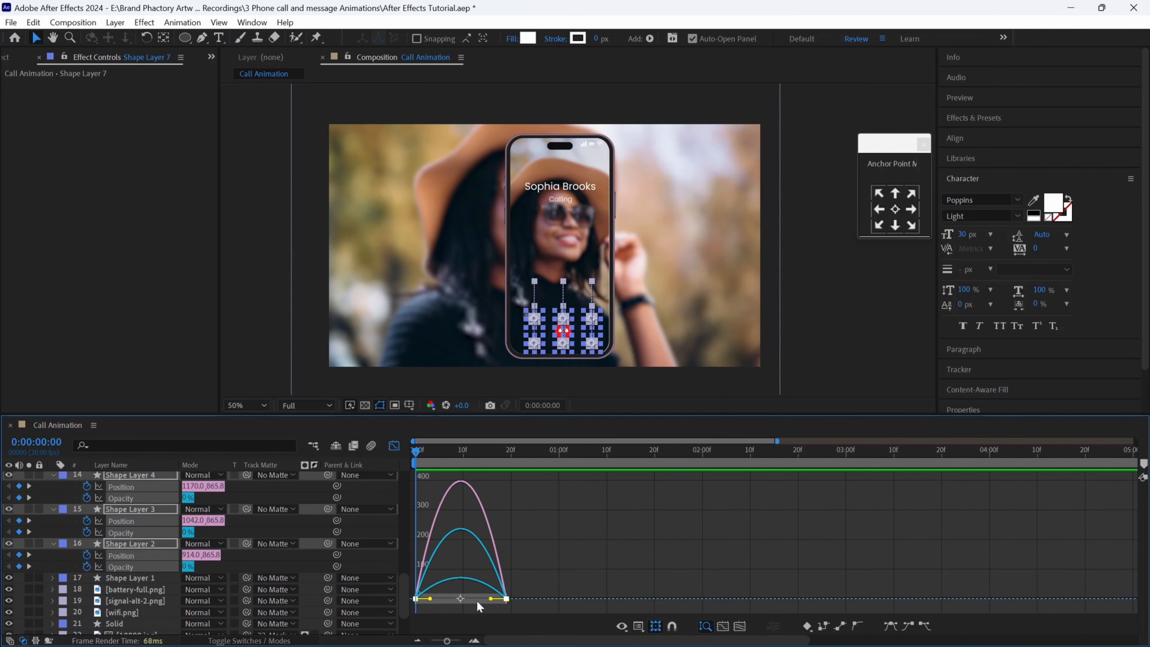
left_click_drag(476, 600, 446, 600)
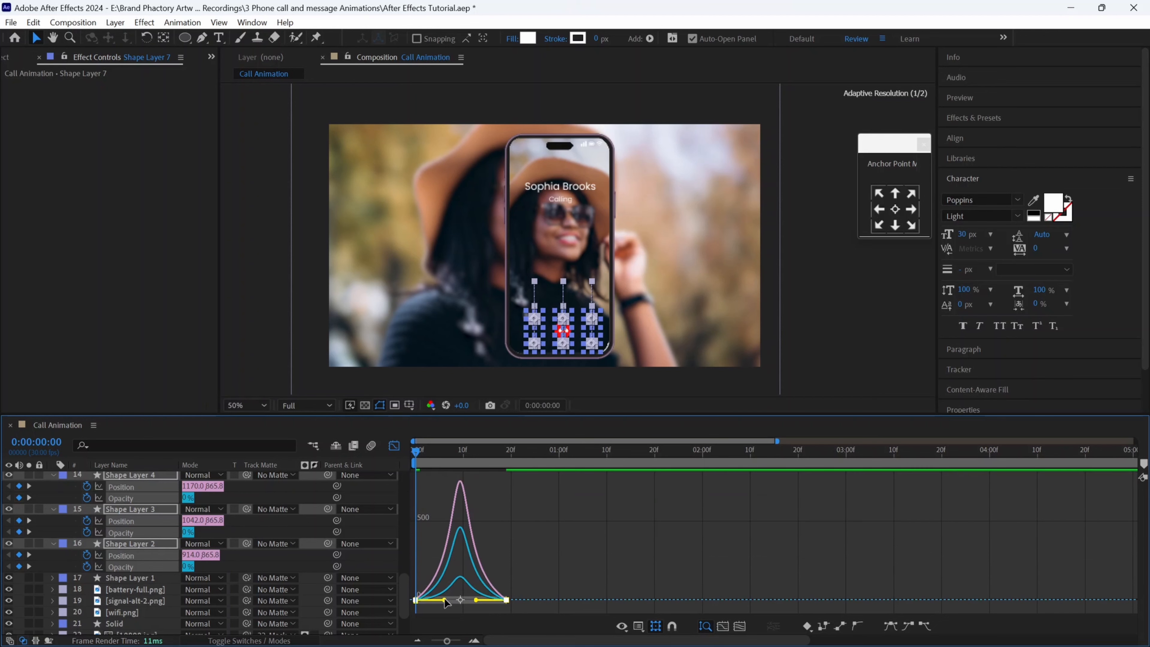
left_click(394, 445)
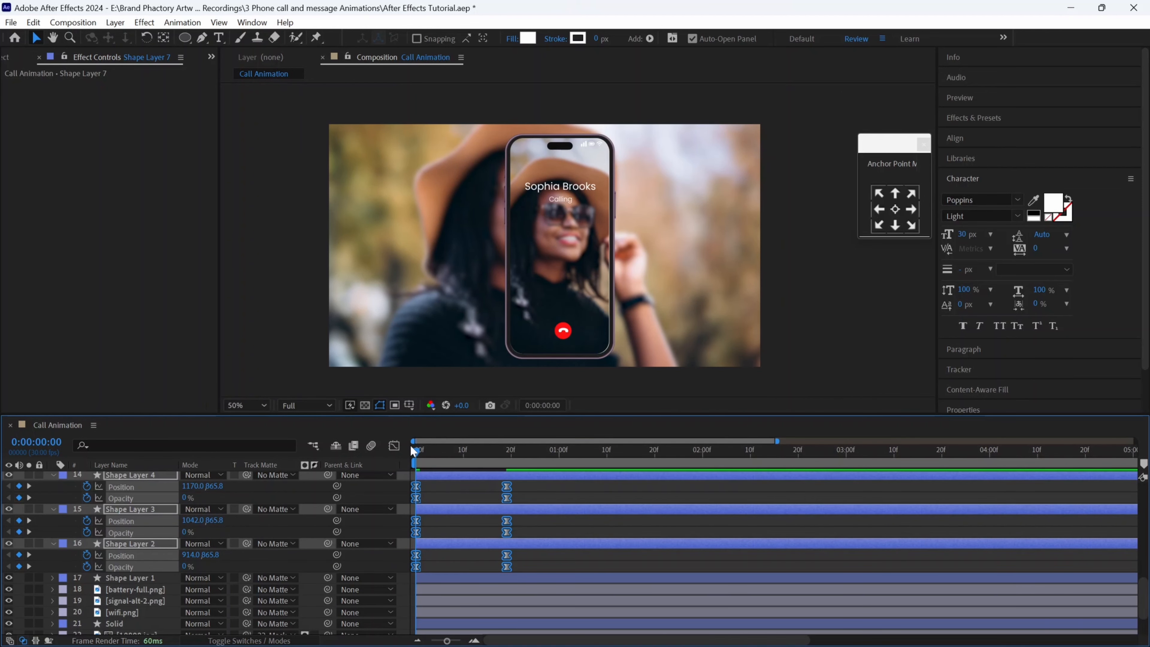
key("space")
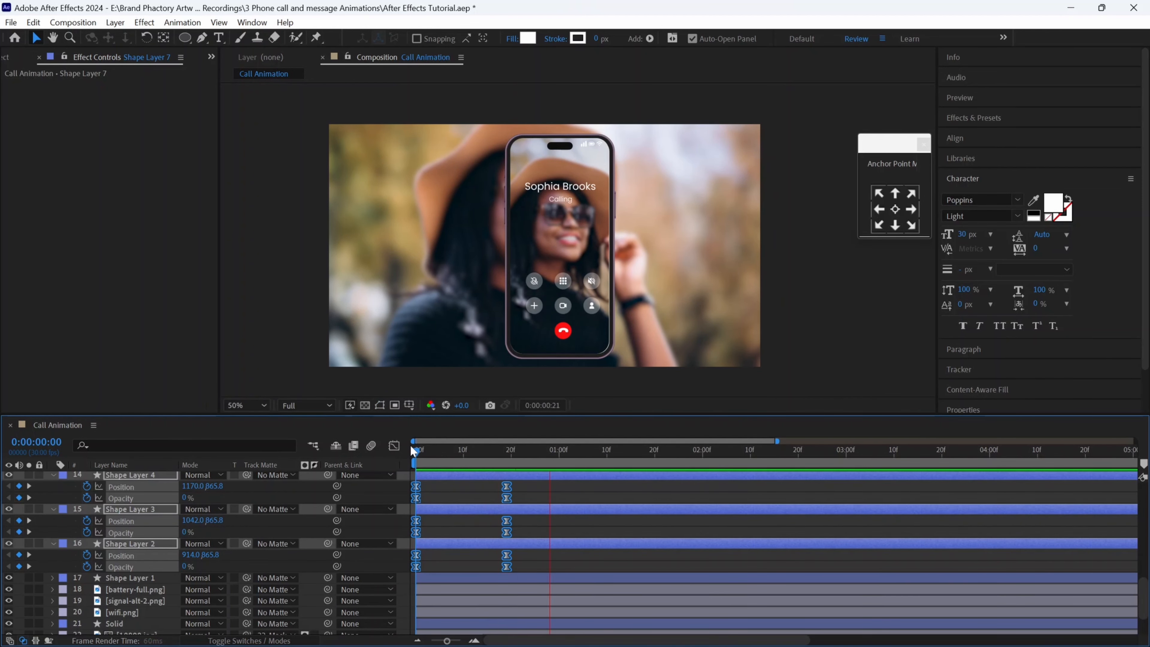
key("space")
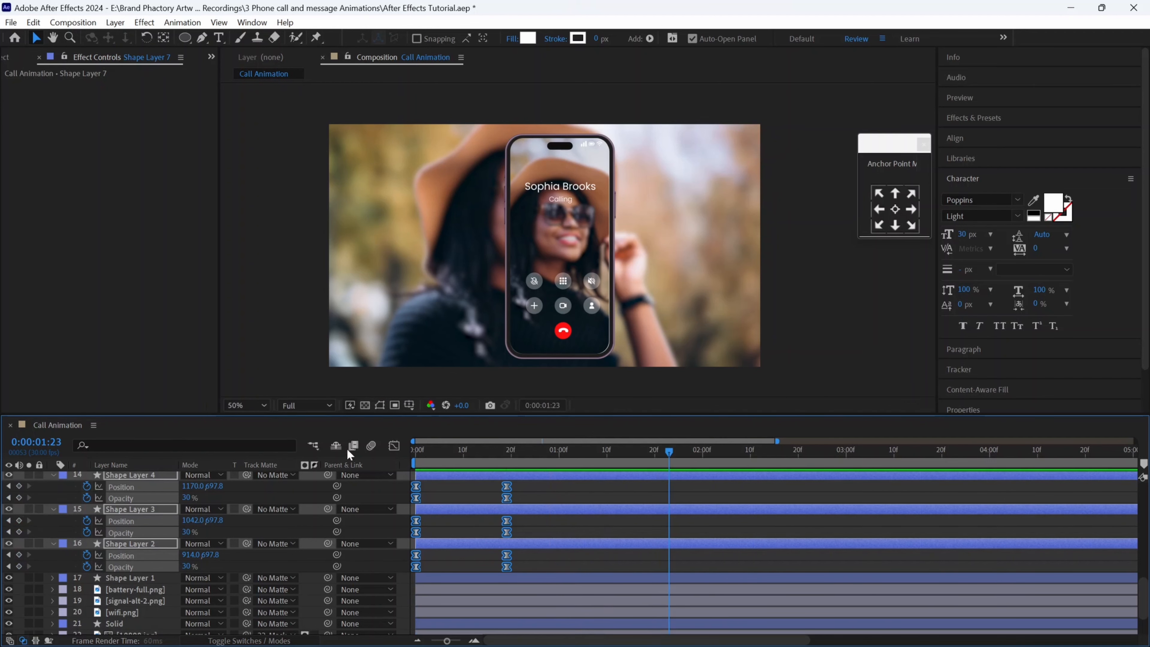
Move Shape Layer 8, the red call circle, up the layer stack to just above phone-flip.png.
scroll(115, 576, "up", 1)
scroll(117, 575, "up", 3)
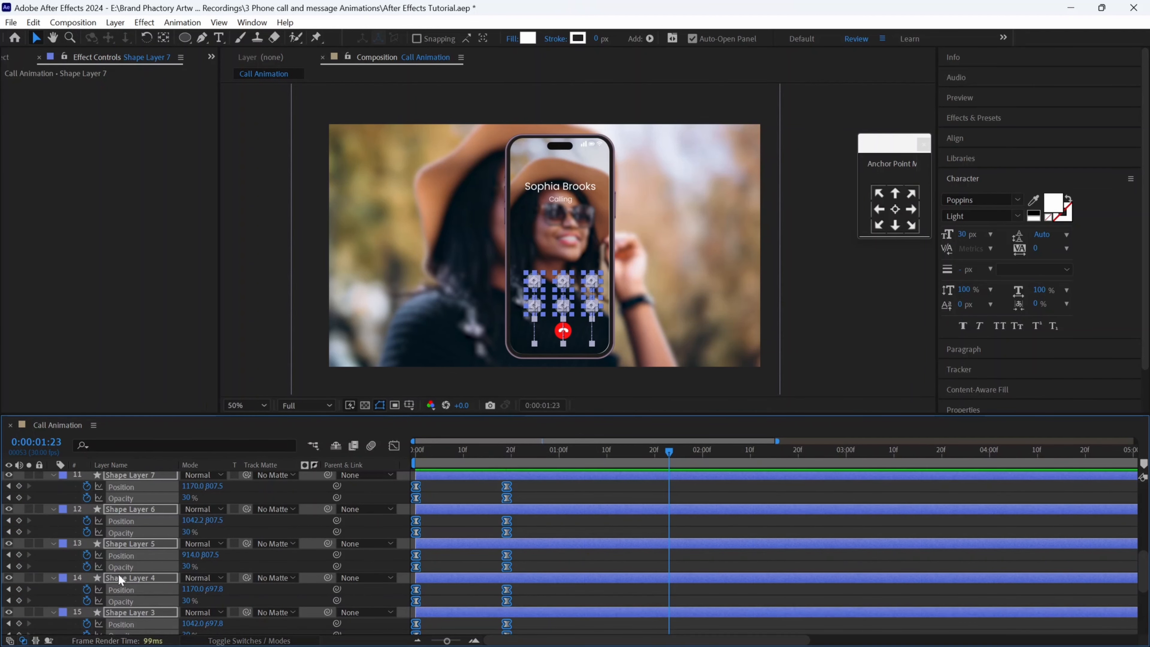
mouse_move(147, 498)
left_mouse_down()
mouse_move(155, 471)
mouse_move(141, 480)
mouse_move(140, 468)
mouse_move(139, 495)
left_mouse_up()
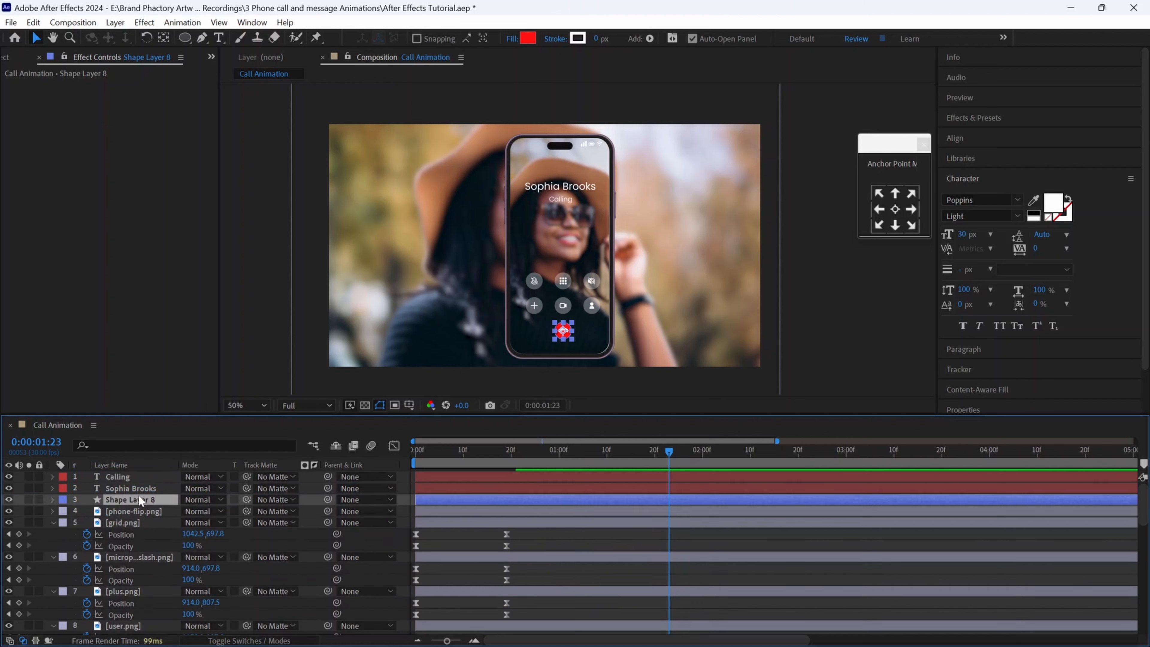
Add Scale keyframes at 0:00:01:07 to Shape Layer 8 and phone-flip.png.
left_click(451, 510, "shift")
left_click_drag(588, 455, 592, 455)
key("s")
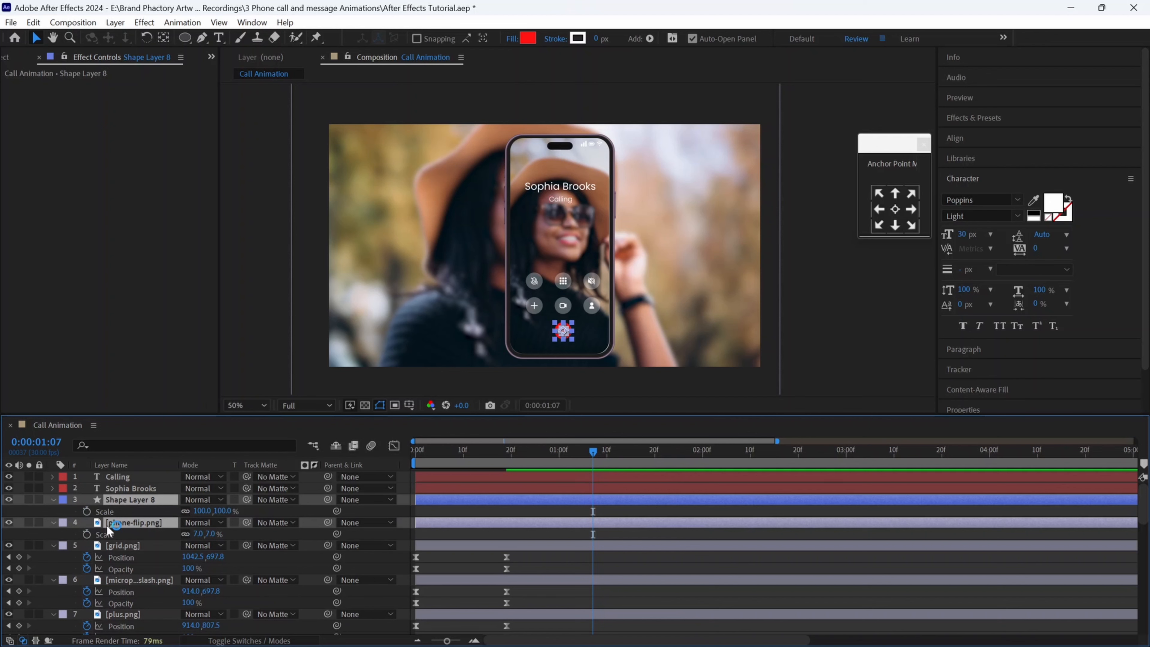
left_click(87, 511)
left_click(87, 533)
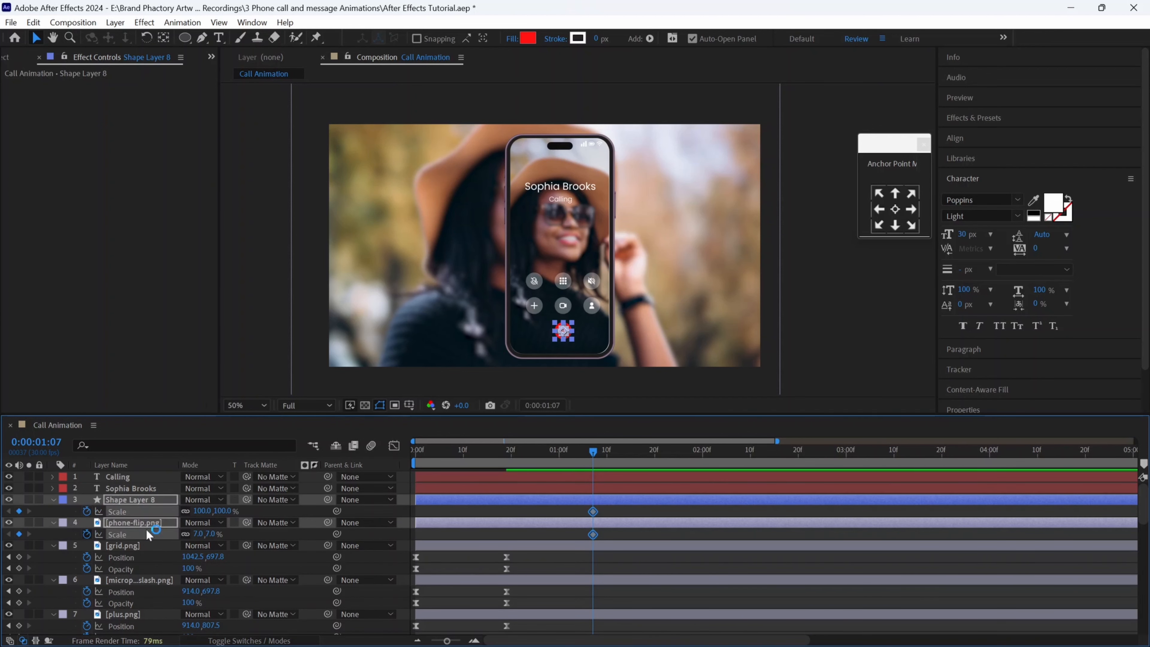
Set the Scale of Shape Layer 8 and phone-flip.png to 0% at 0:00:00:23.
left_click(530, 455)
left_click_drag(528, 453, 523, 454)
left_click(224, 512)
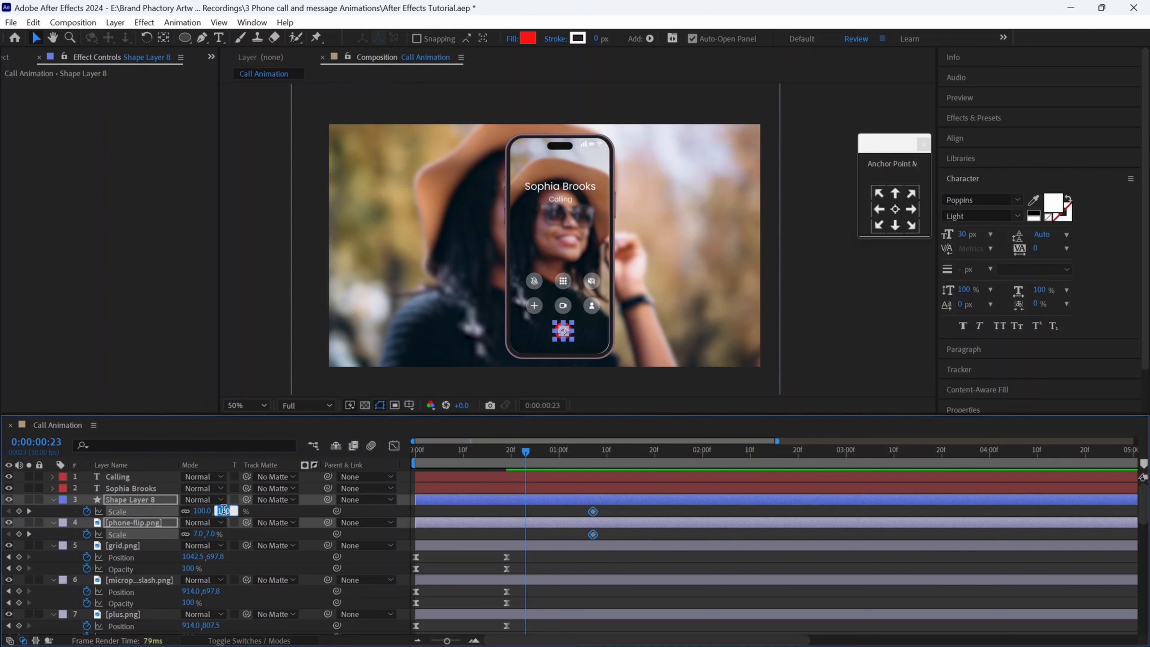
type("0")
key("Return")
Apply Easy Ease to all Scale keyframes of Shape Layer 8 and phone-flip.png.
left_click(604, 509)
left_click_drag(507, 546, 509, 545)
right_click(525, 534)
mouse_move(602, 524)
left_click(770, 429)
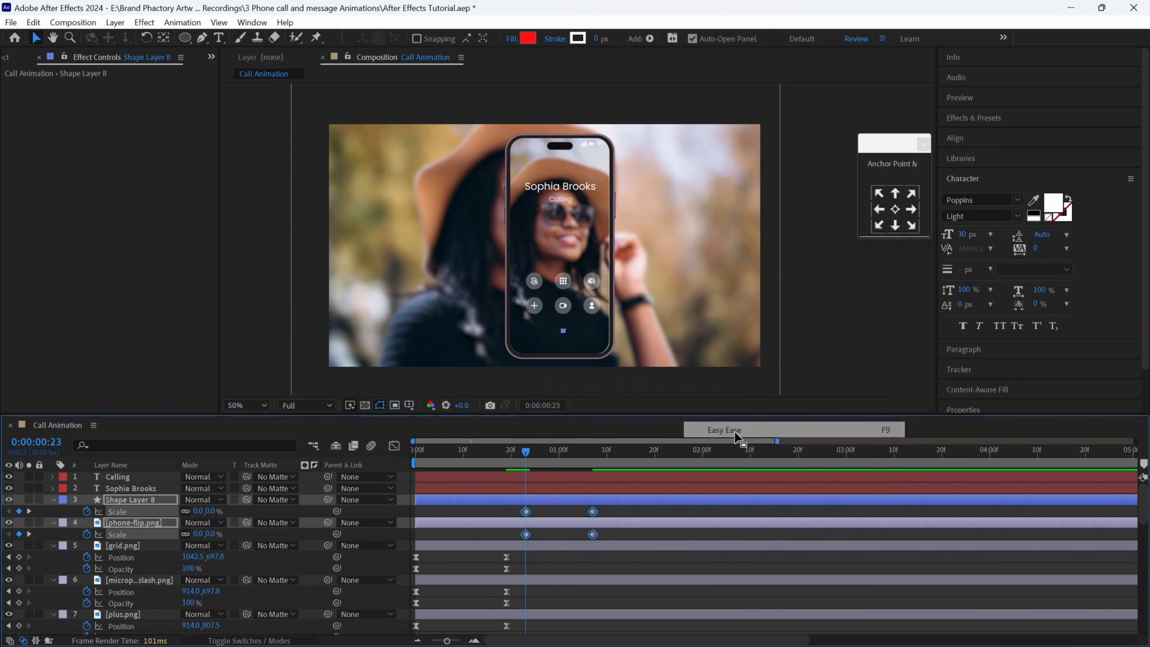
Adjust the speed curve of the Scale keyframes in the graph editor and preview the animation from the start.
key("shift+F3")
left_click_drag(624, 547, 516, 597)
left_click(394, 445)
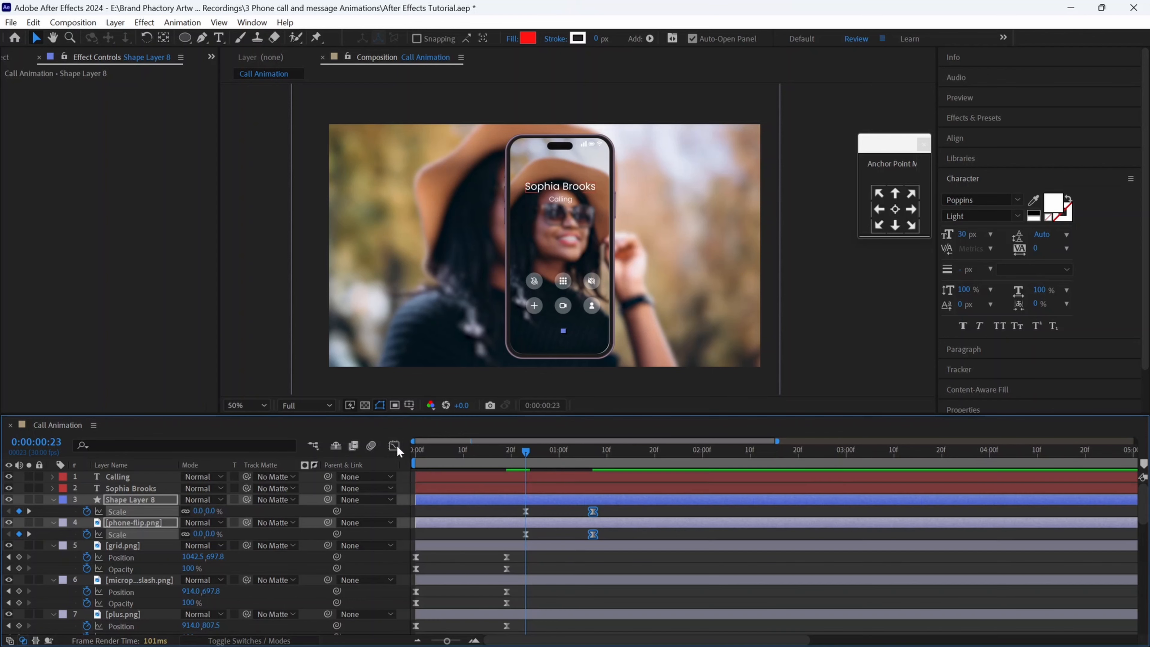
left_click_drag(424, 451, 406, 448)
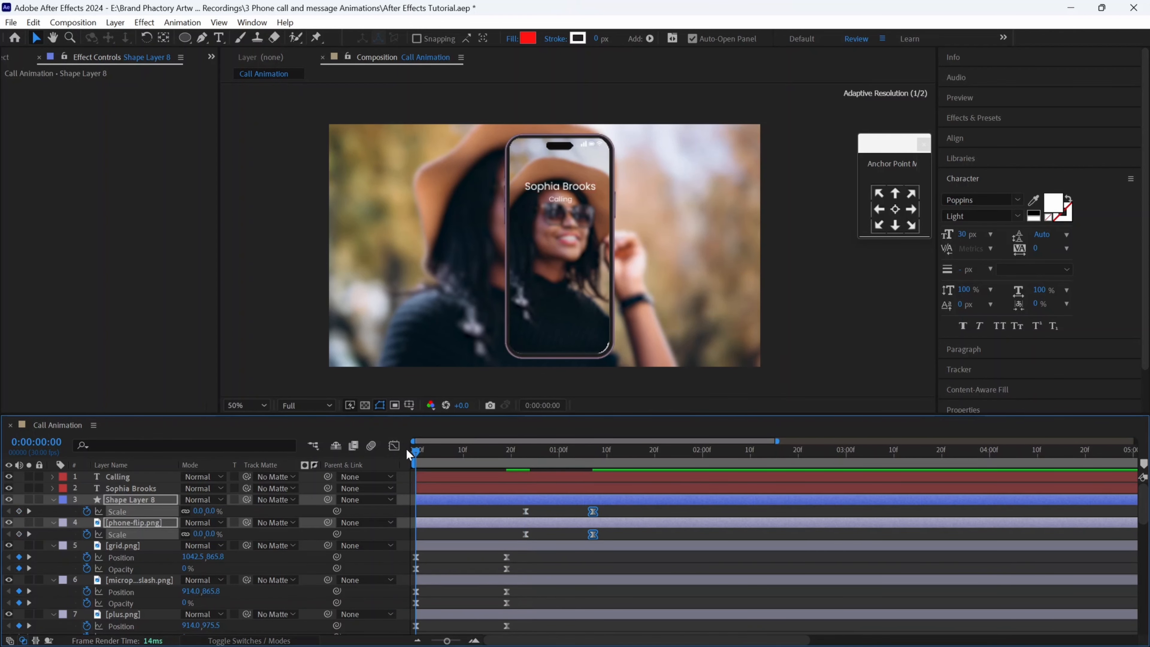
key("space")
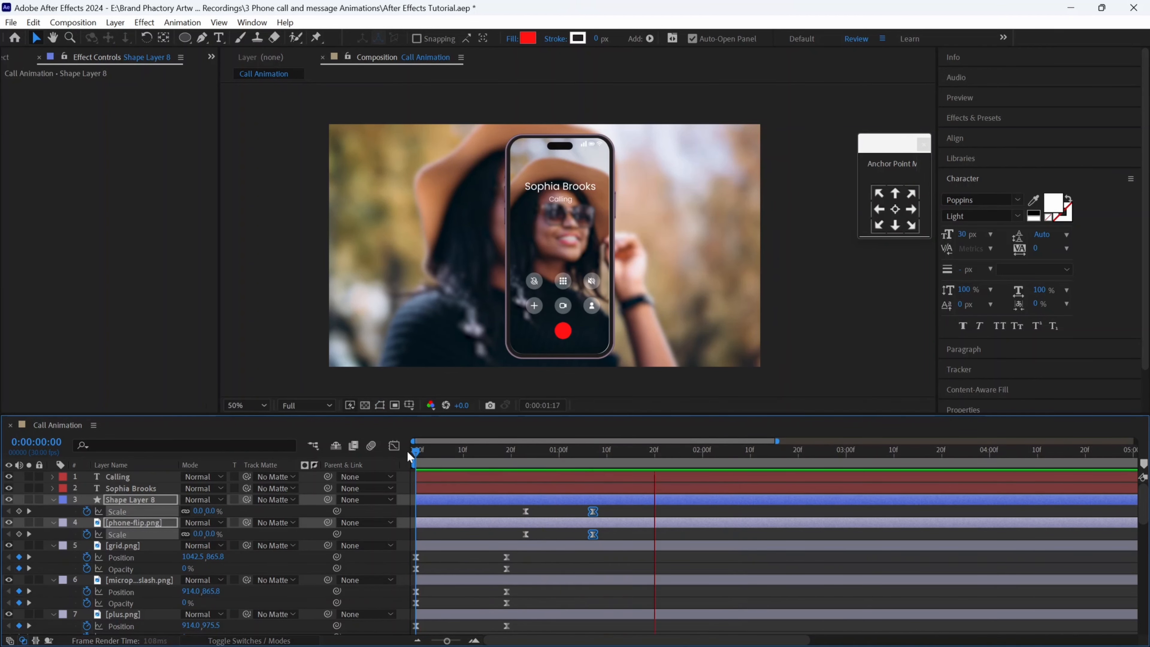
key("space")
Move phone-flip.png above Shape Layer 8 in the layer stack so the call icon sits over the red circle.
left_click(622, 510)
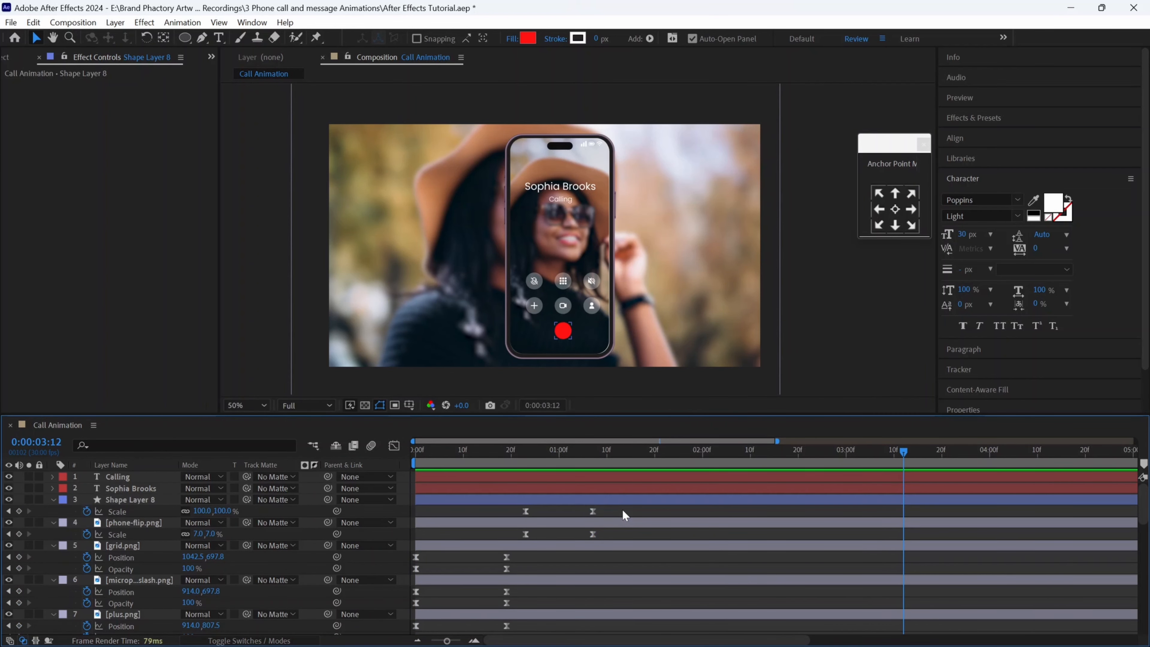
left_click(144, 521)
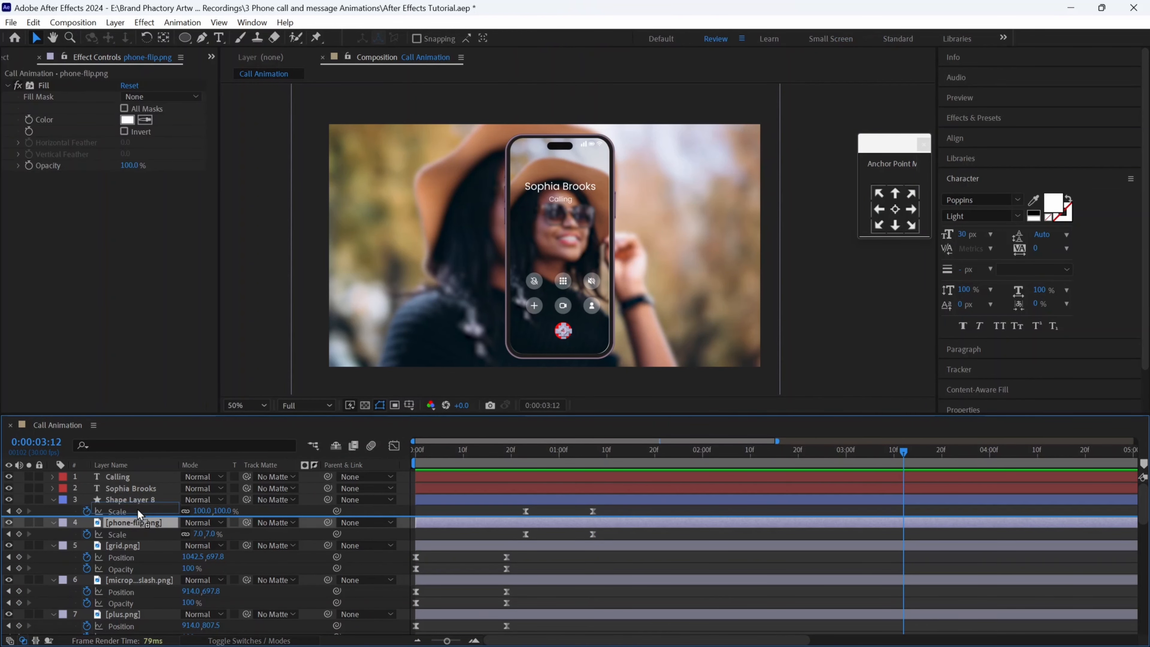
key("ctrl+bracketright")
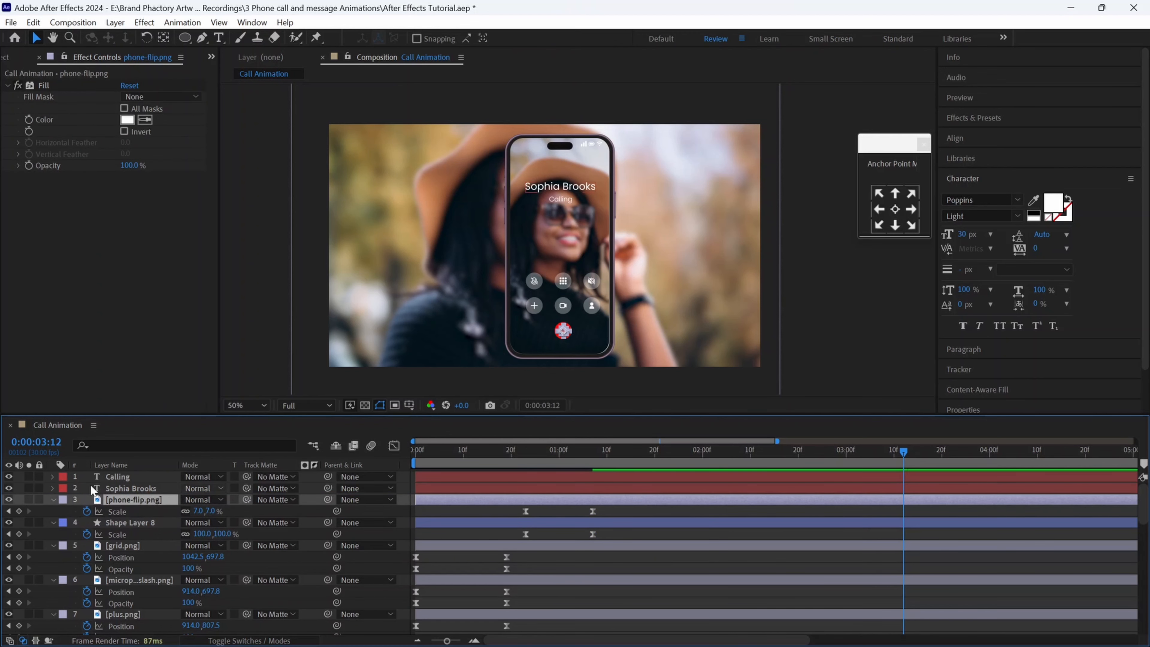
left_click(522, 353)
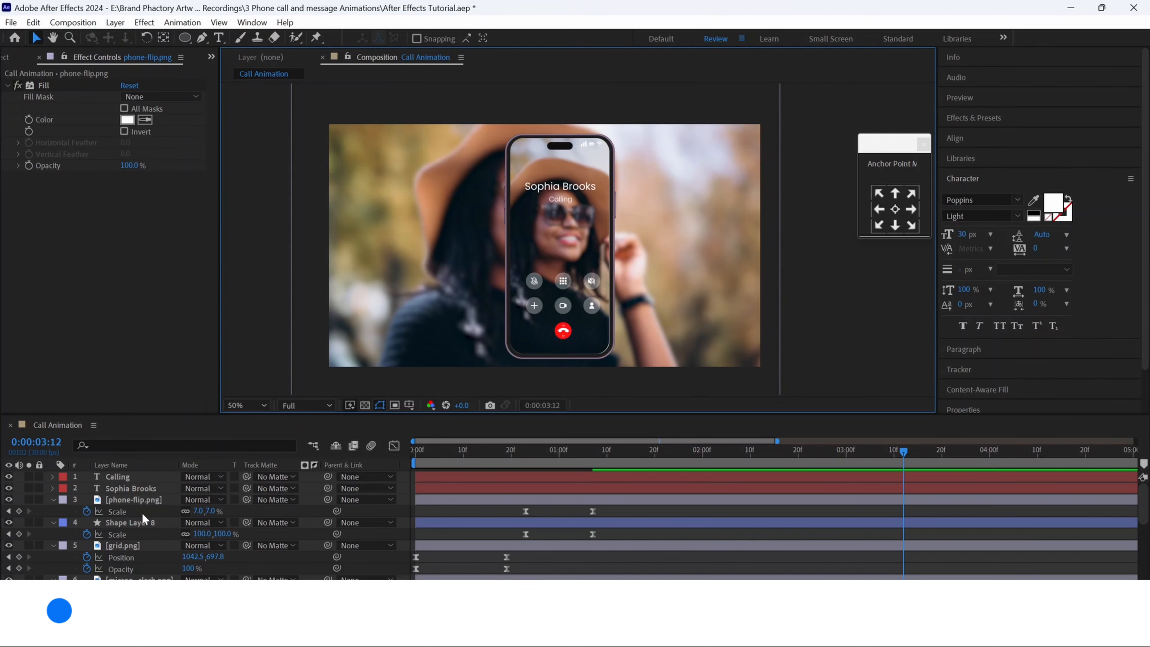
Center-align phone-flip.png and Shape Layer 8 with each other, using the selection as the reference.
left_click(138, 520)
left_click(142, 503, "ctrl")
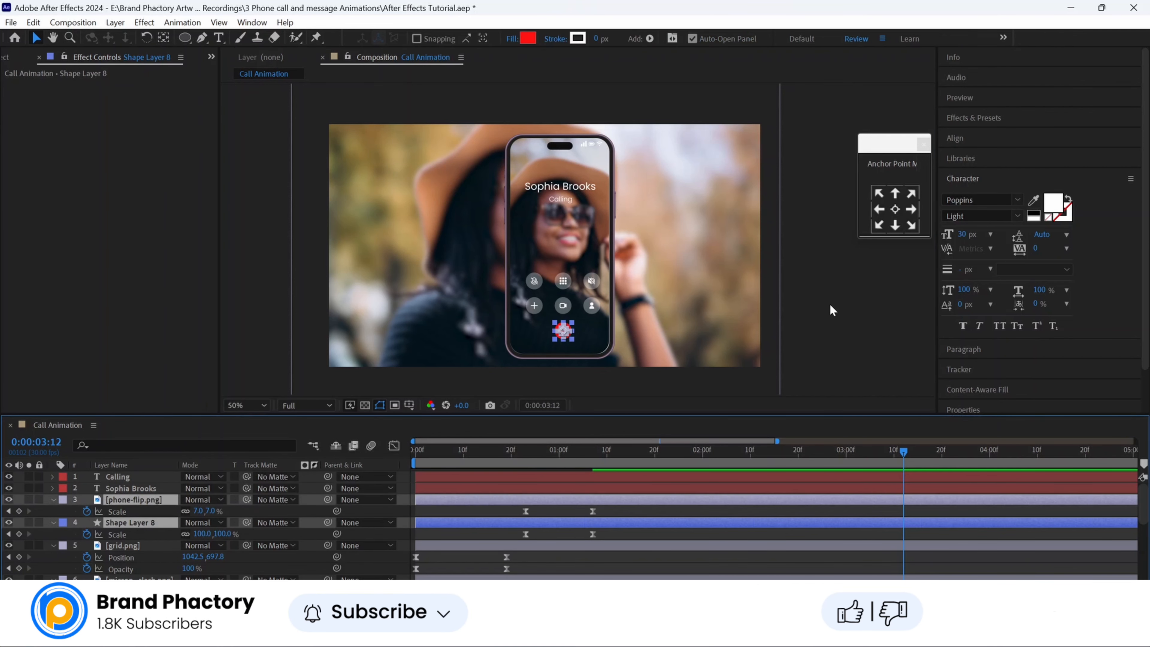
left_click(991, 157)
left_click(973, 138)
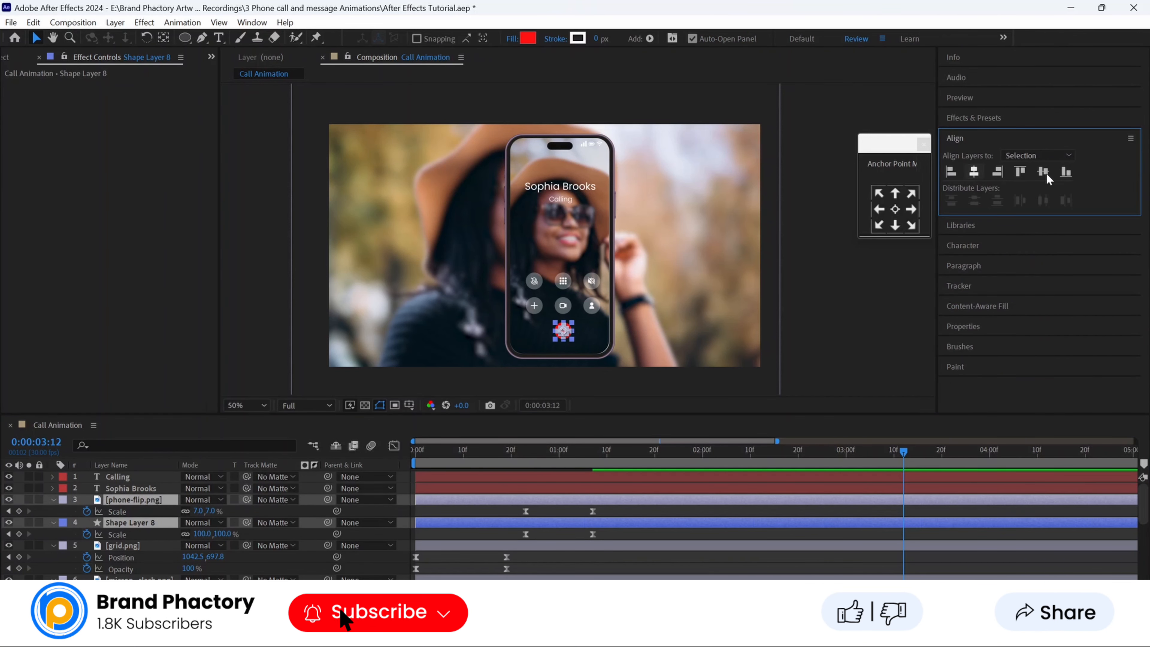
left_click(823, 286)
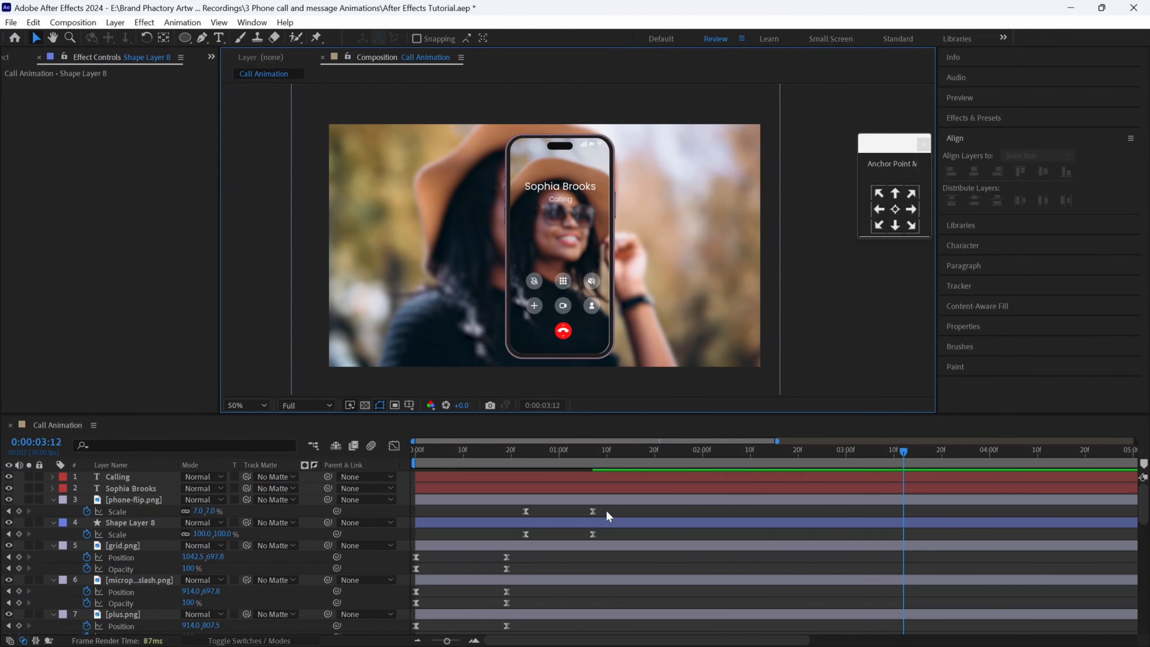
Shift all button and call icon keyframes together so the first ones start at 0:00:00:15.
left_click_drag(607, 511, 396, 637)
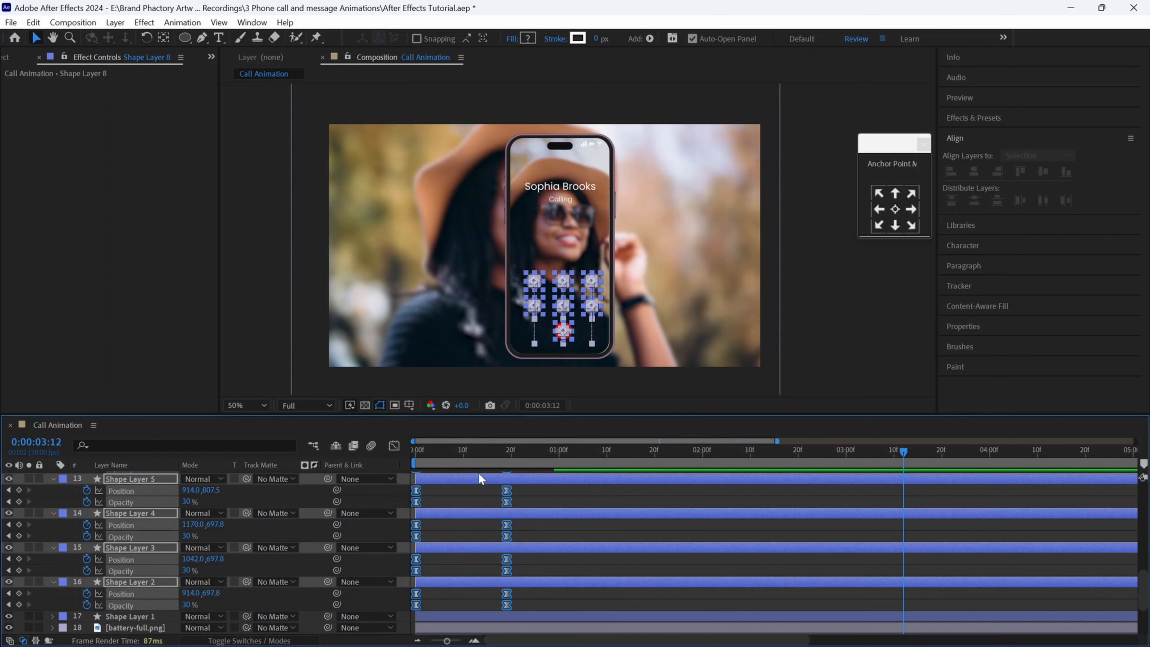
scroll(480, 479, "up", 5)
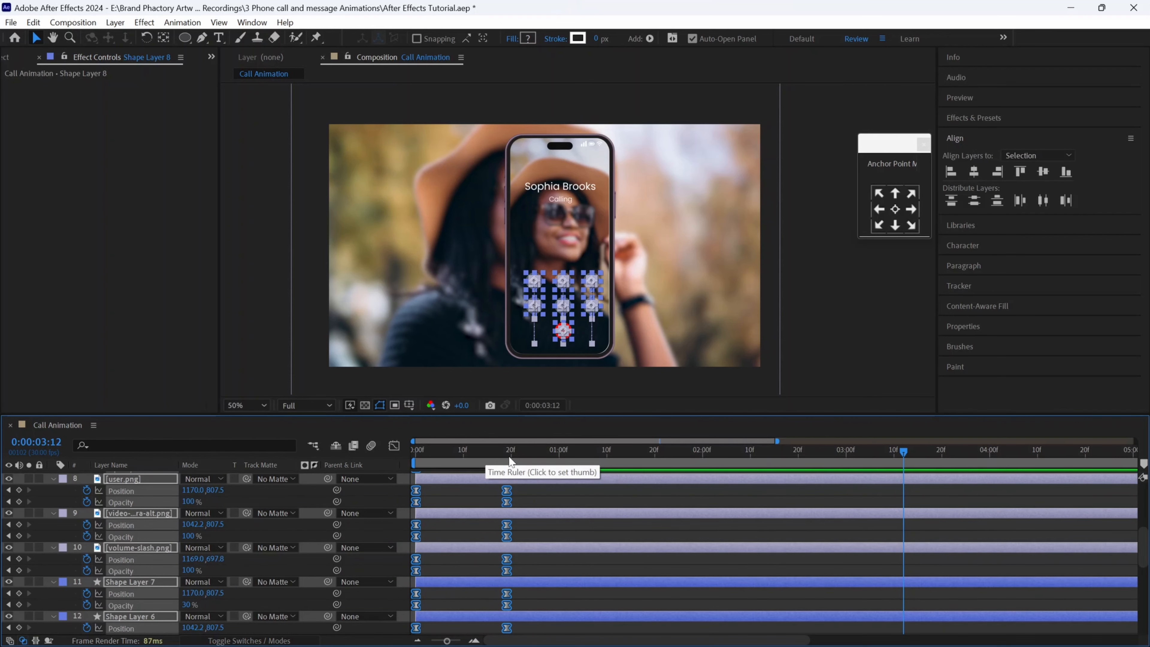
left_click(489, 455)
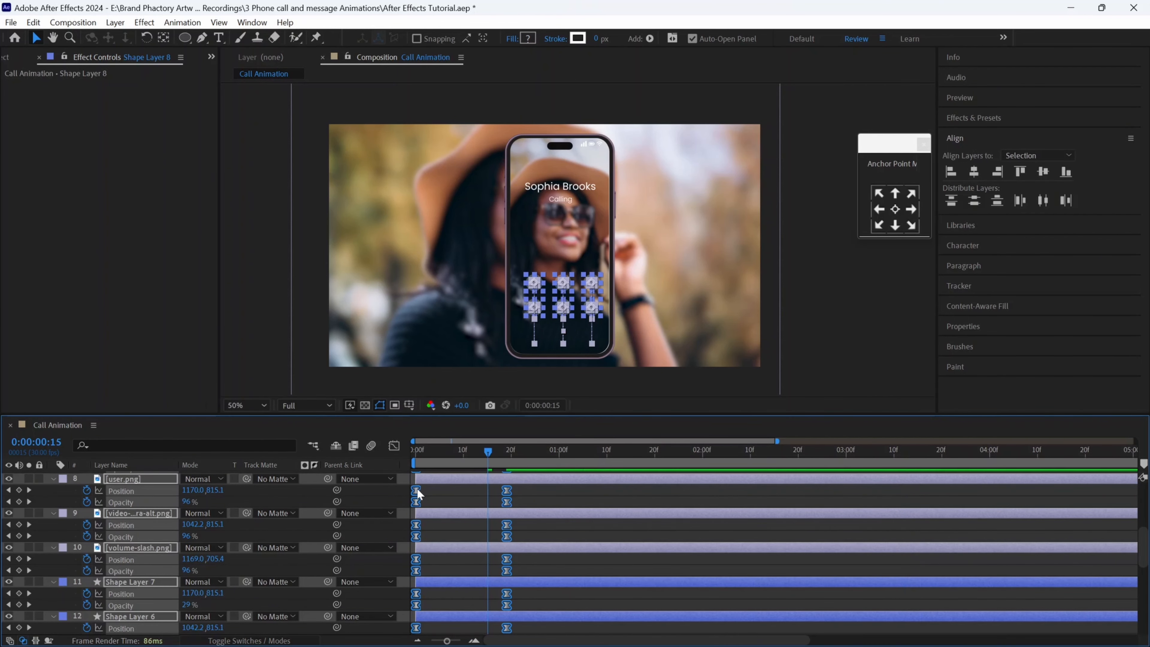
left_click_drag(416, 490, 489, 493)
left_click(466, 499)
Keyframe the Solid layer's Opacity at 10% on 0:00:00:15 and 100% on 0:00:00:00.
scroll(464, 498, "down", 2)
scroll(436, 552, "down", 5)
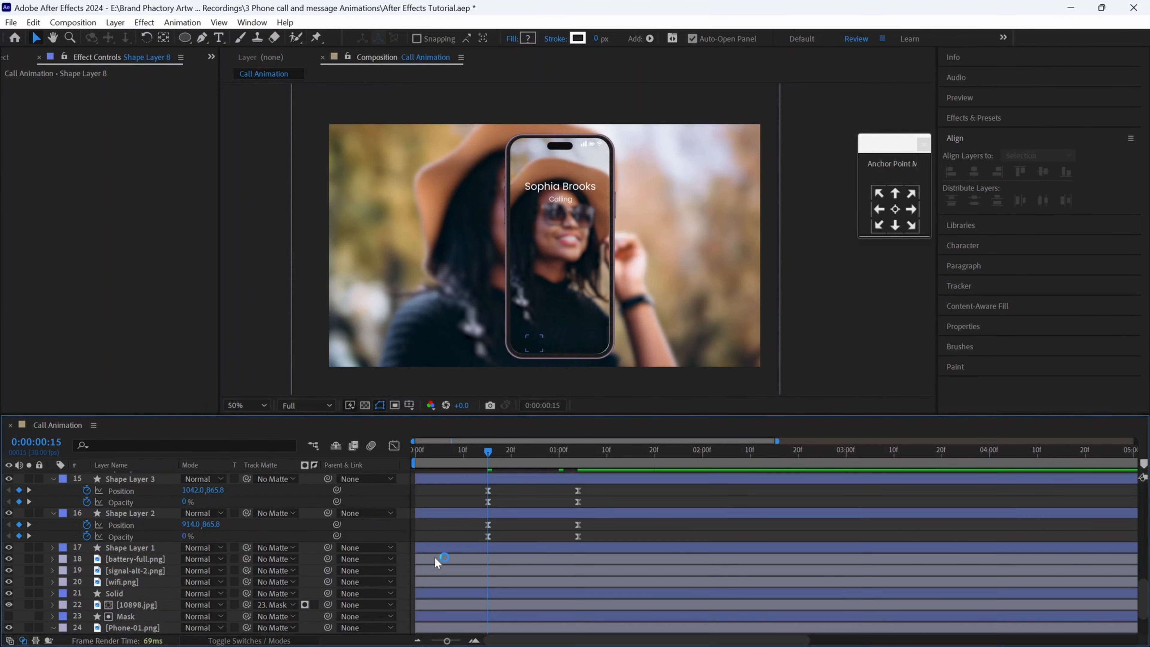
left_click(130, 594)
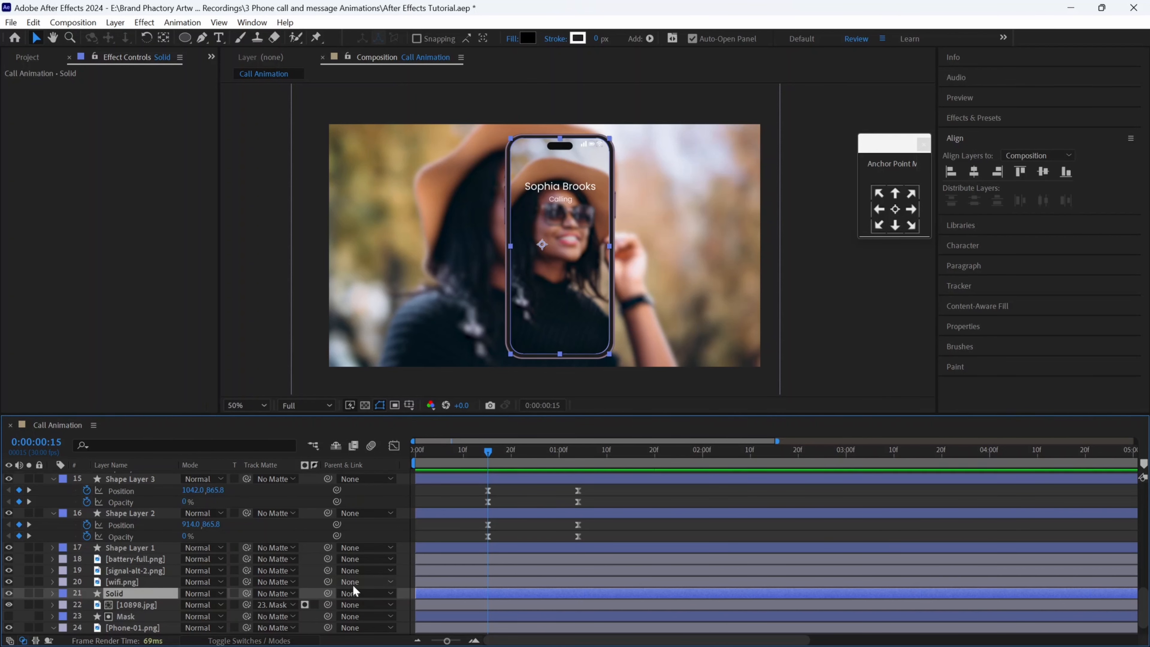
key("t")
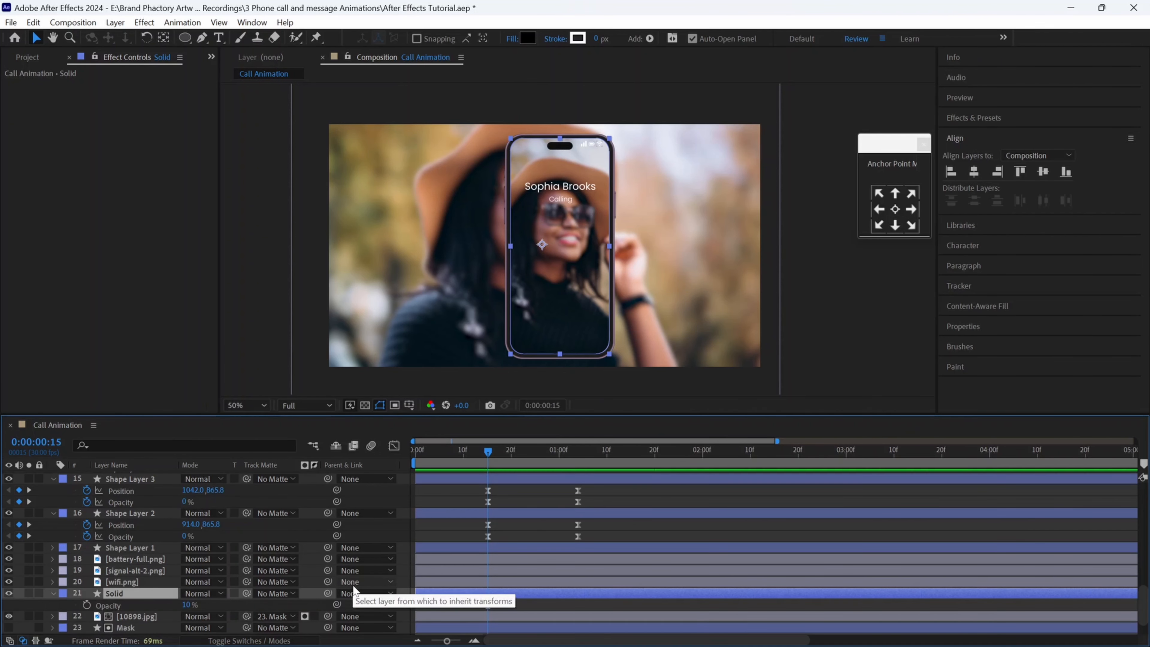
left_click(87, 606)
left_click(409, 453)
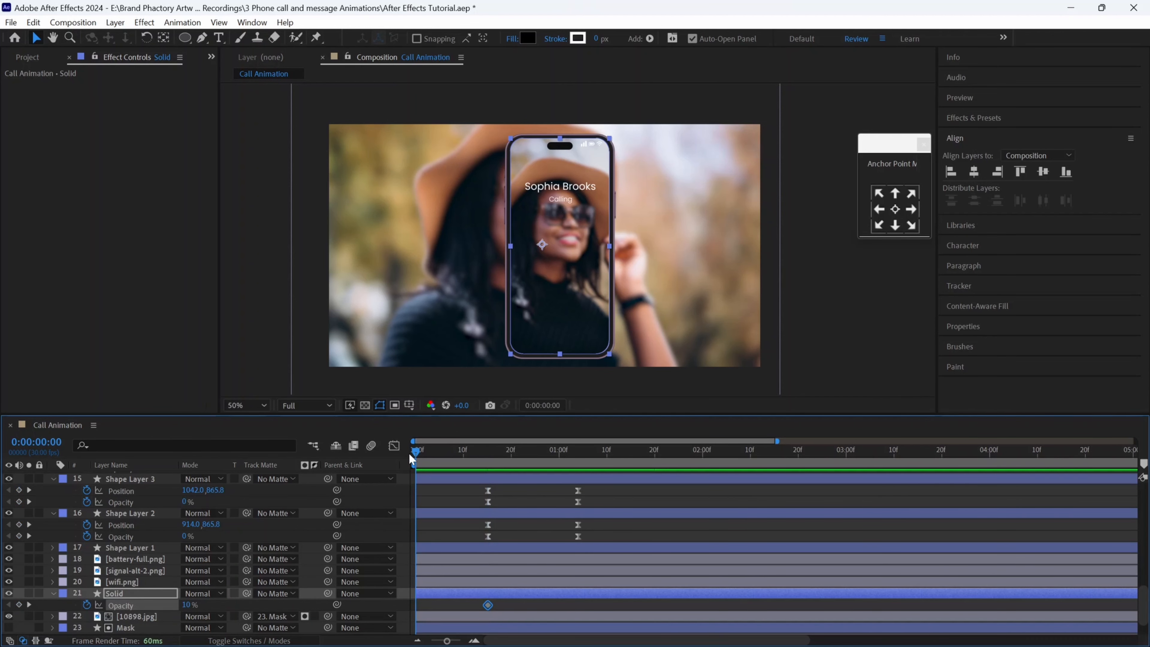
left_click_drag(187, 604, 355, 594)
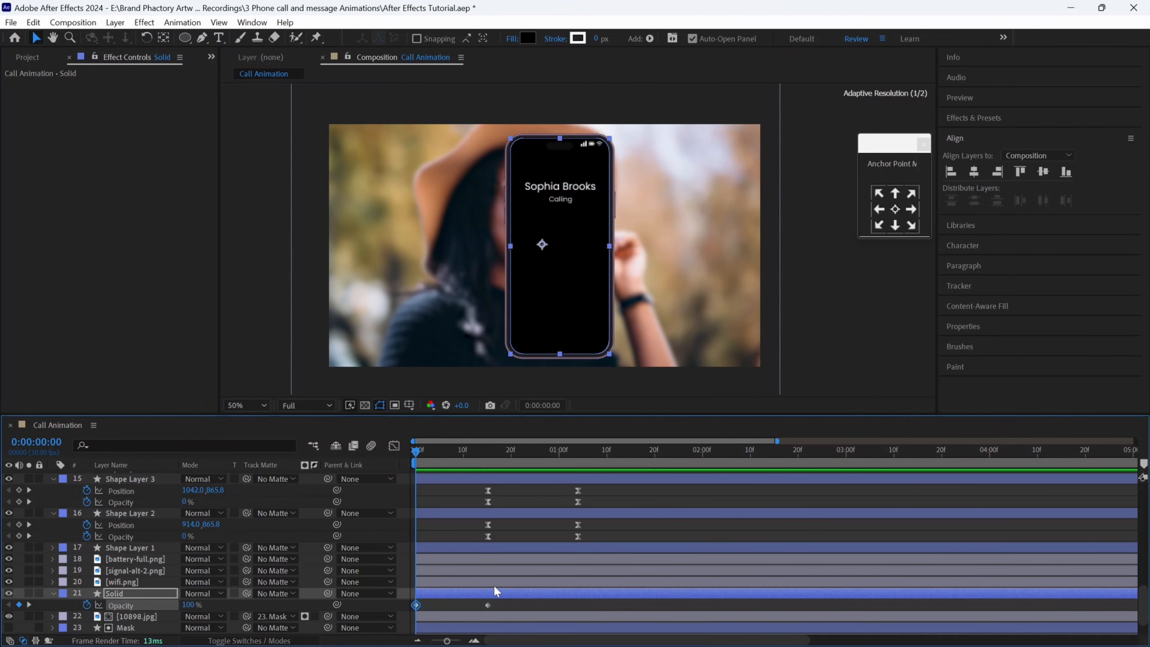
Apply Easy Ease to both Opacity keyframes of the Solid layer.
left_click_drag(499, 605, 405, 624)
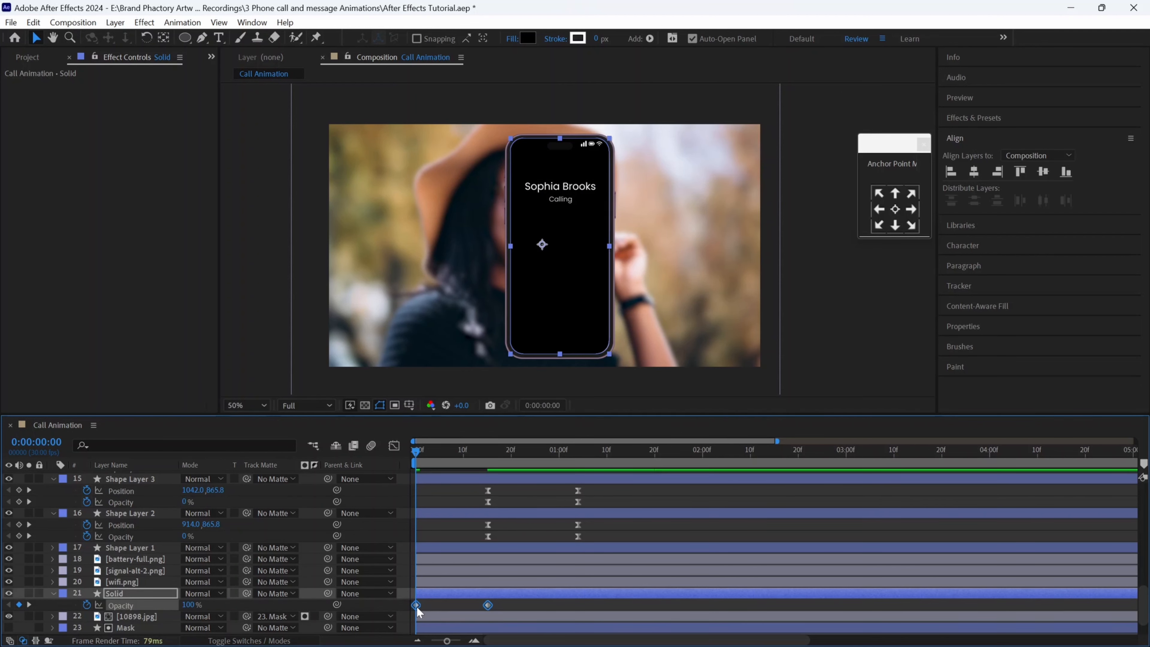
right_click(416, 609)
mouse_move(525, 597)
left_click(628, 507)
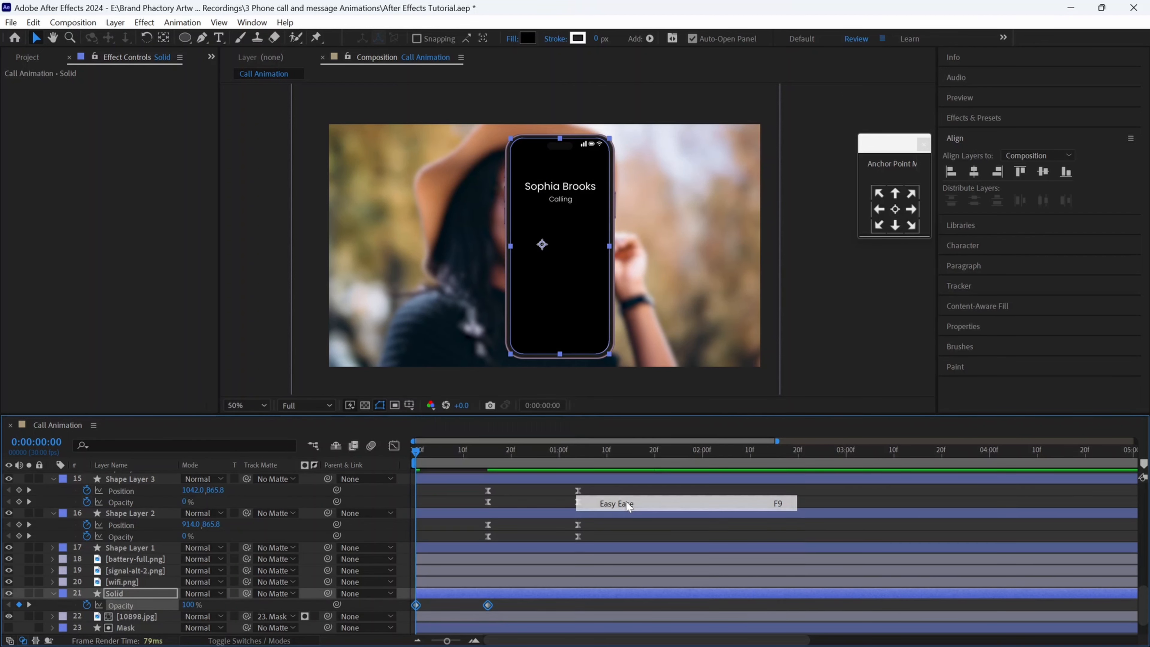
Reshape the Solid layer's Opacity speed curve in the graph editor and preview the screen fade.
left_click(393, 445)
left_click_drag(410, 471, 539, 548)
left_click_drag(475, 487, 439, 485)
left_click(398, 444)
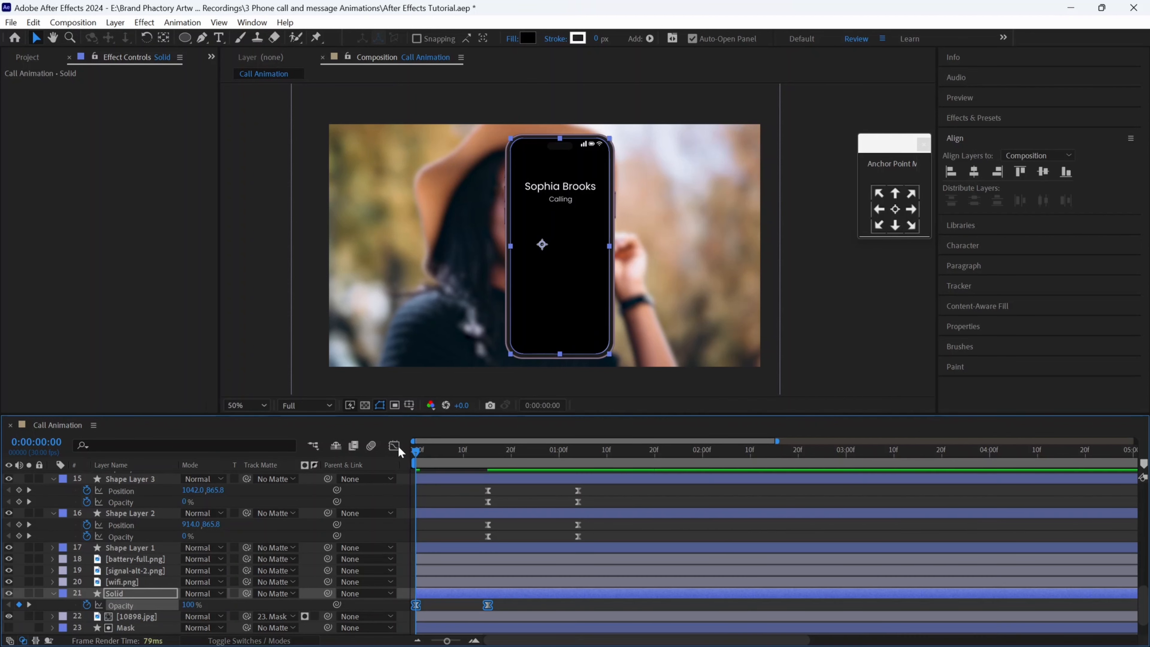
key("space")
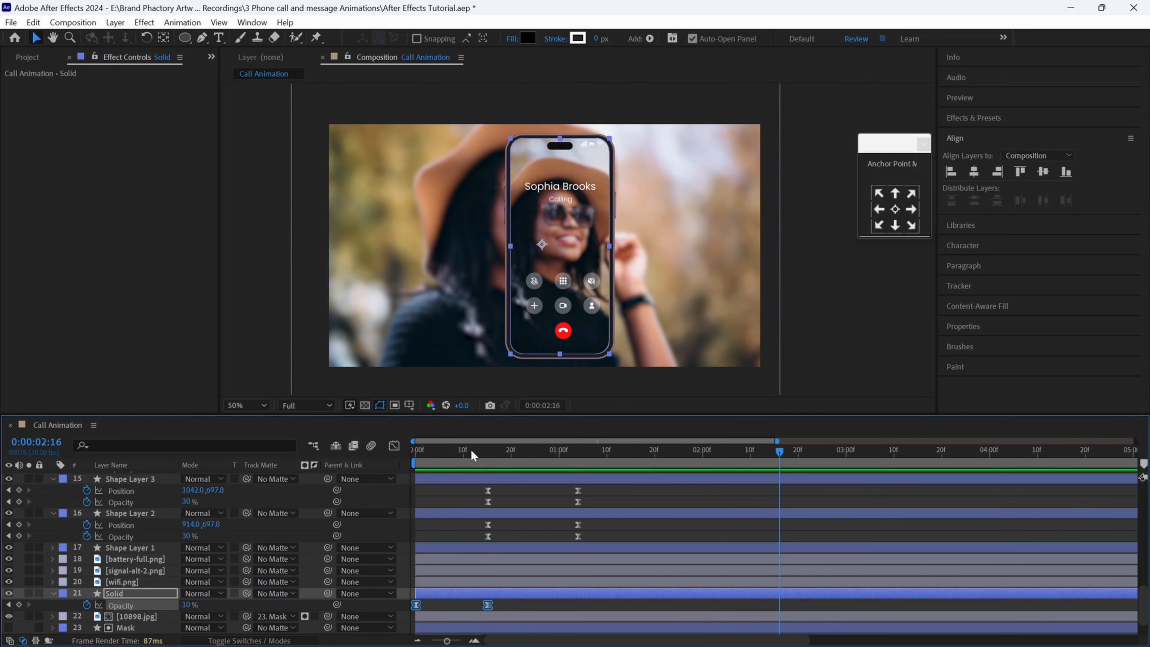
Add Position keyframes at 0:00:01:02 to the Calling and caller-name text layers.
left_click_drag(471, 453, 459, 451)
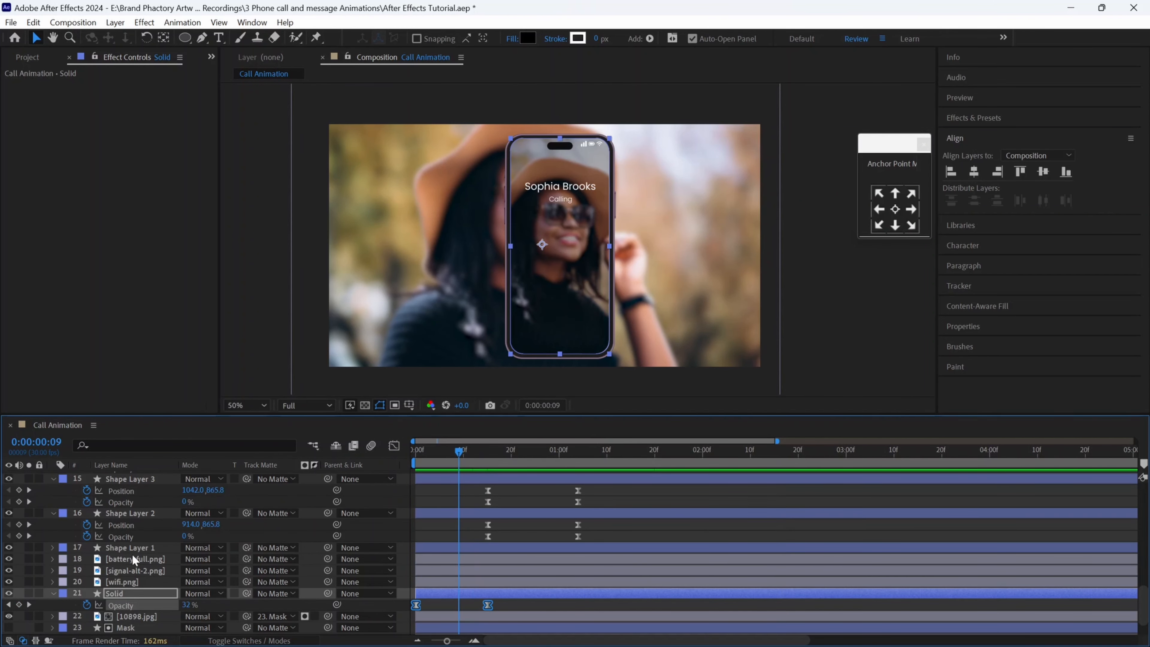
scroll(488, 505, "up", 10)
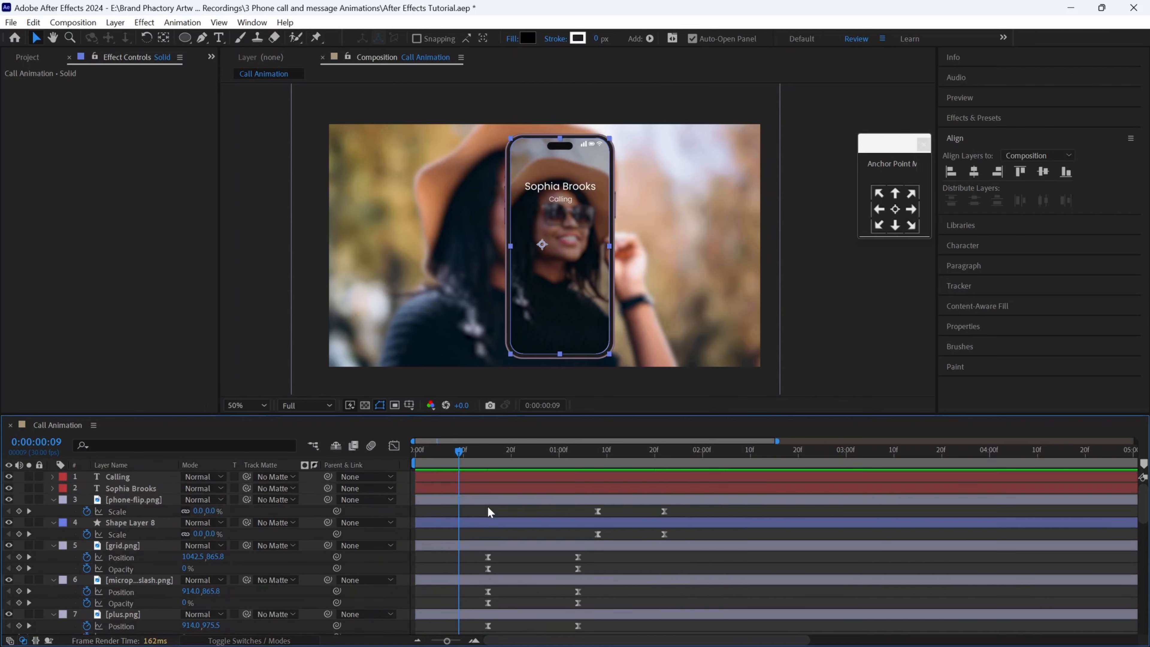
left_click(129, 490)
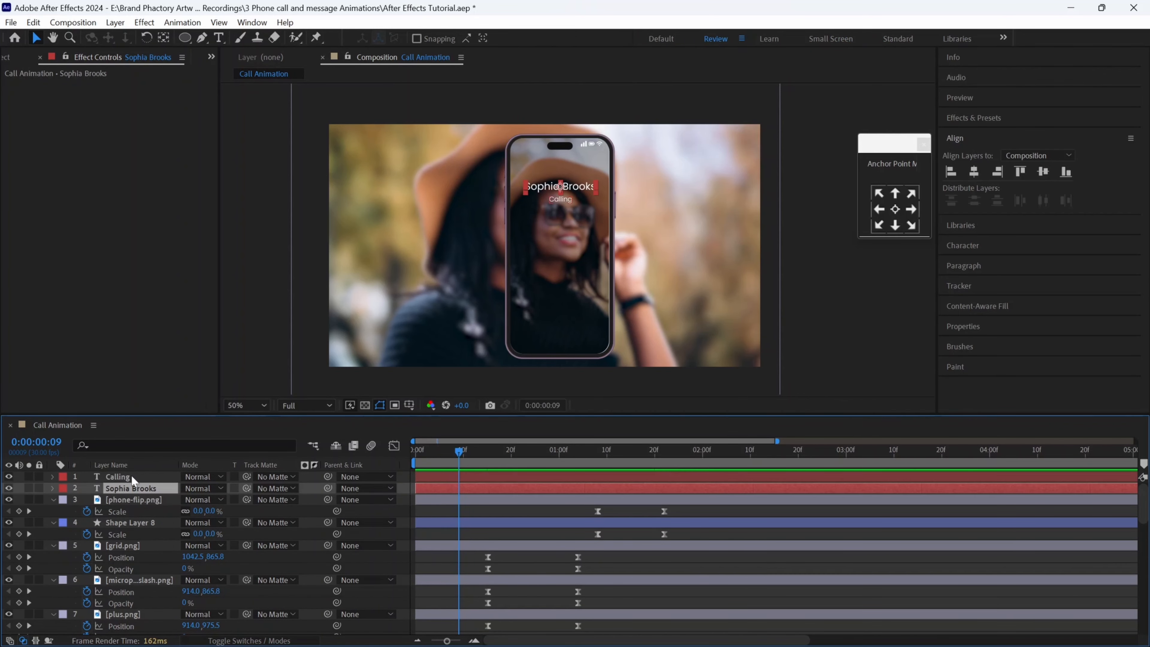
left_click(131, 475, "shift")
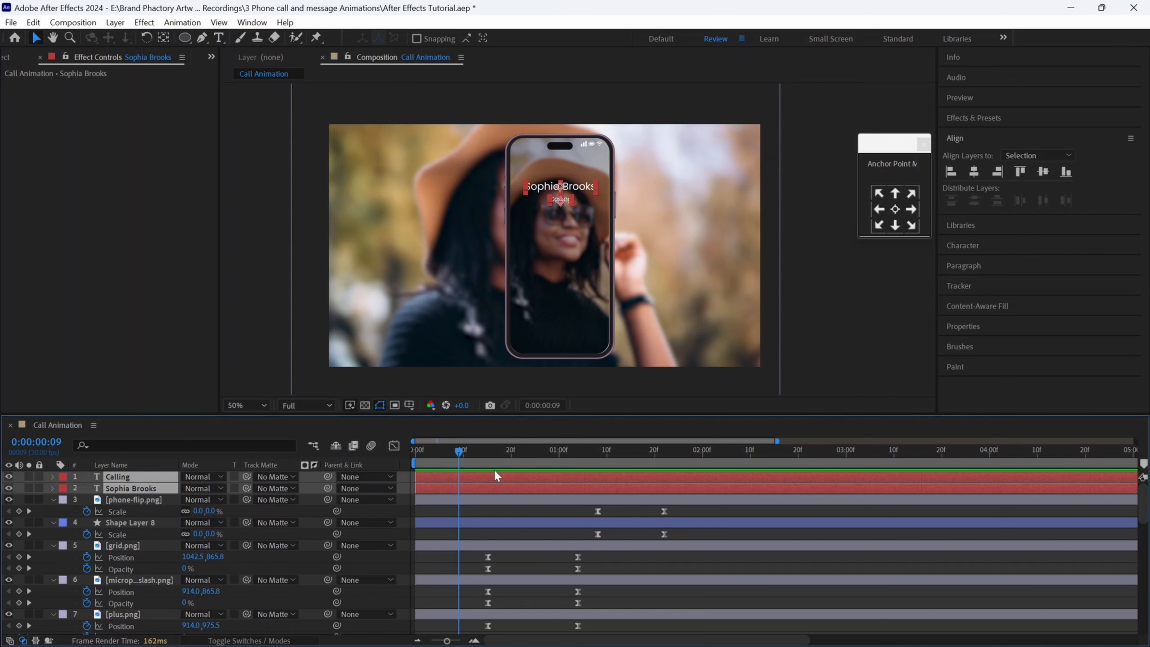
left_click(531, 459)
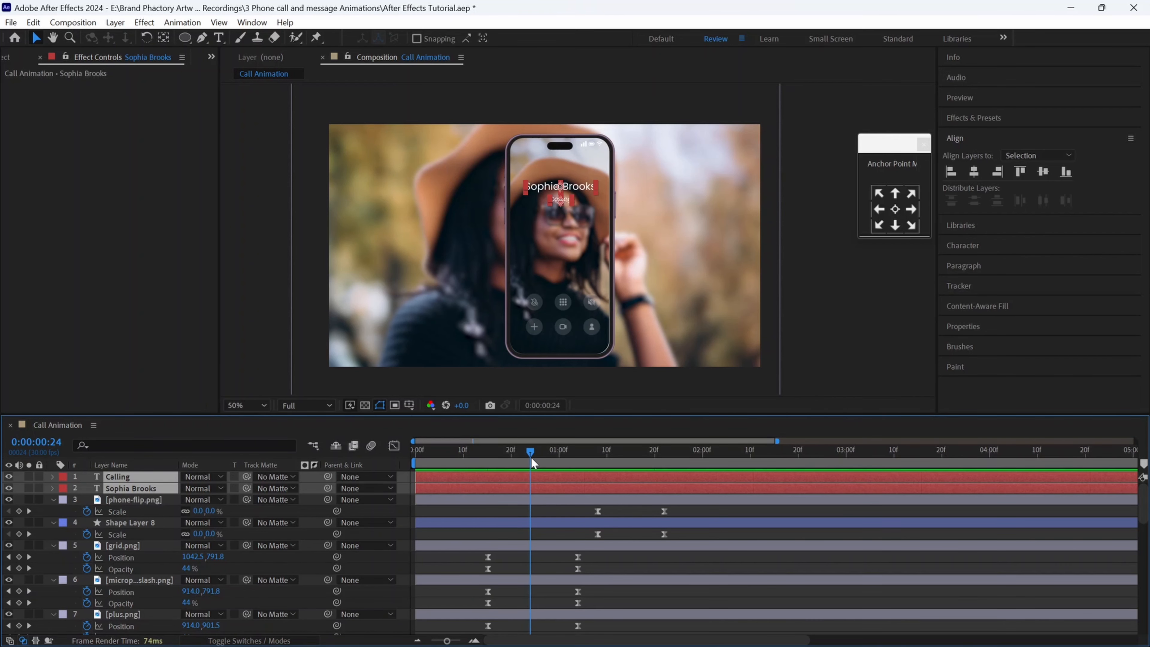
left_click_drag(563, 454, 569, 454)
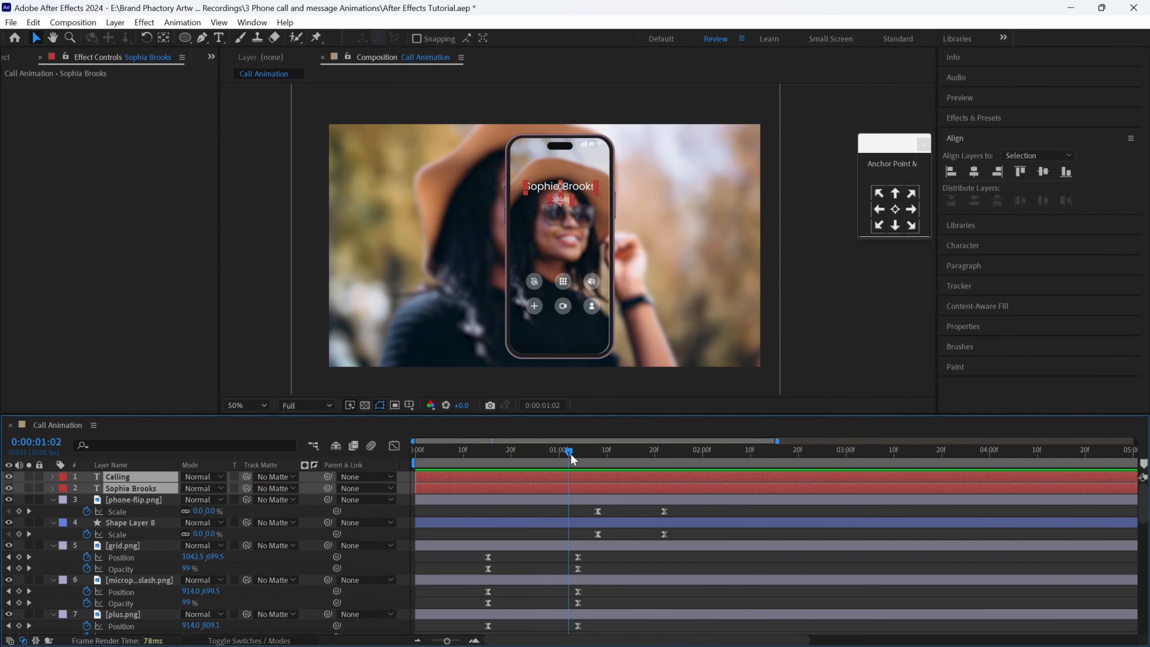
key("p")
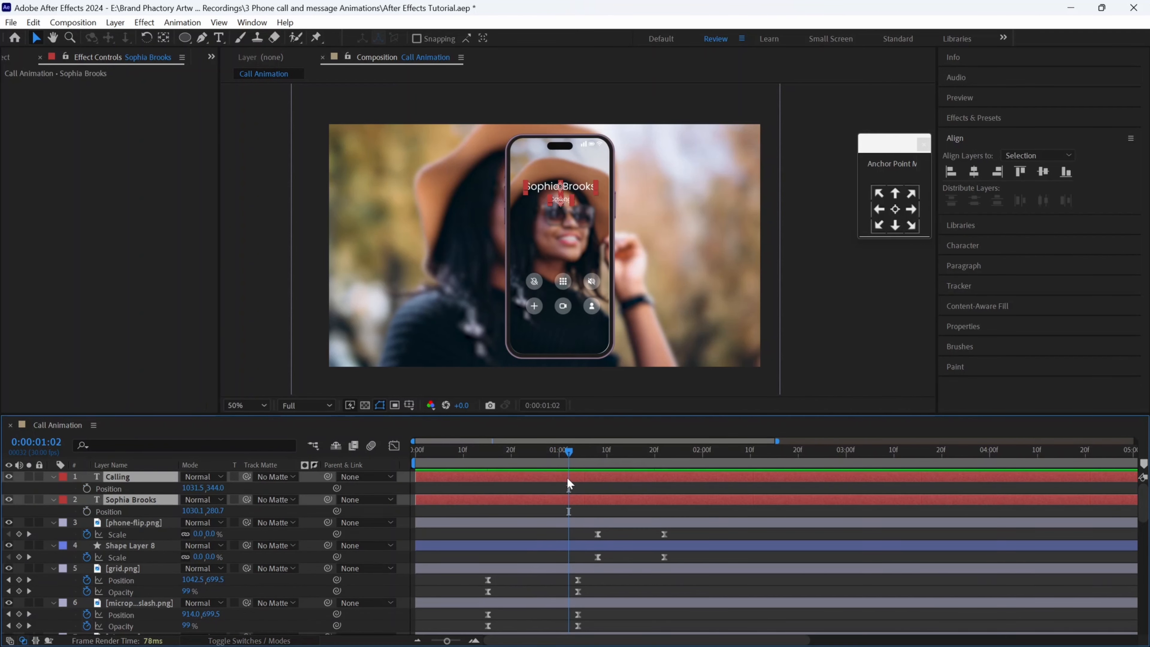
left_click(88, 487)
left_click(86, 509)
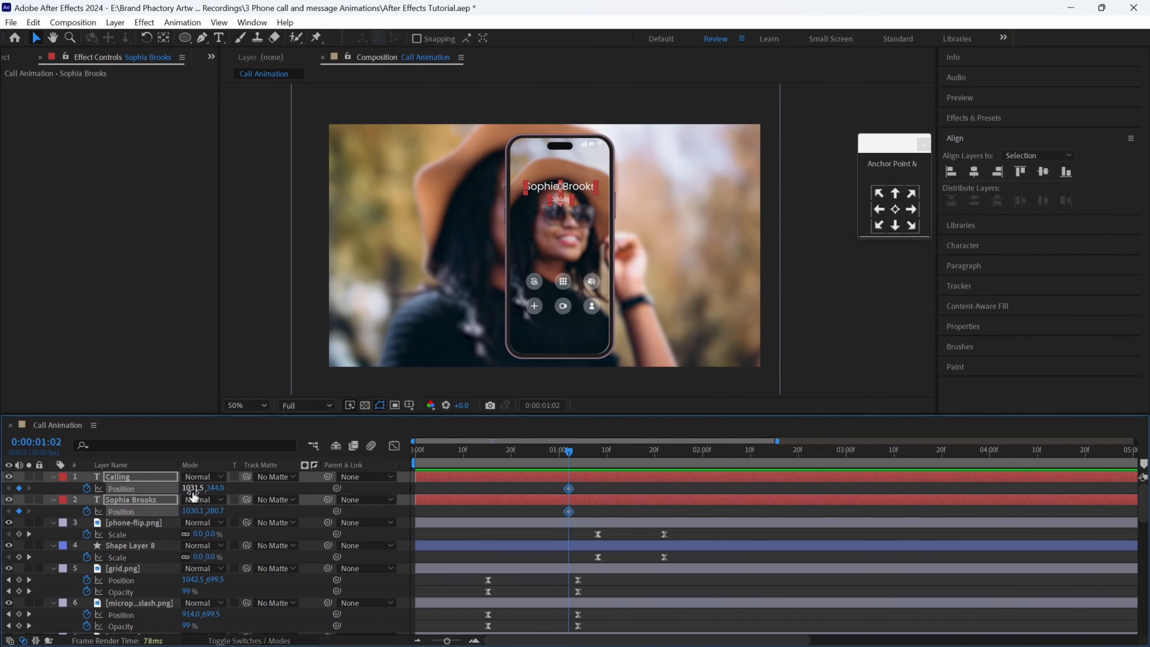
key("shift+s")
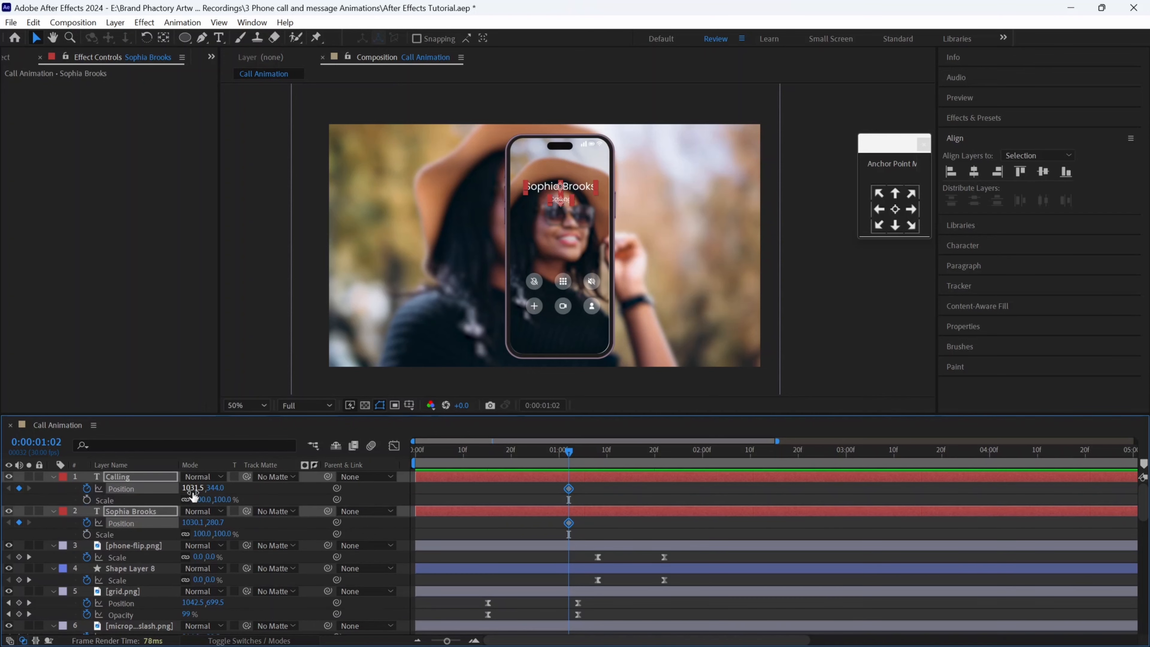
left_click(86, 499)
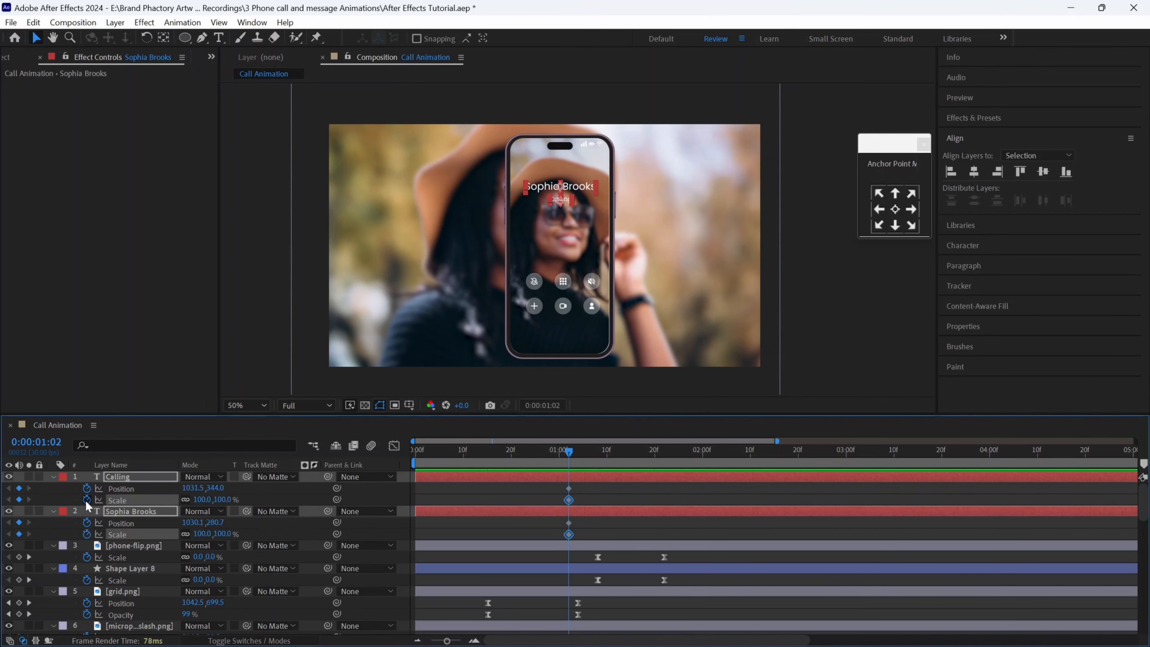
left_click(86, 499)
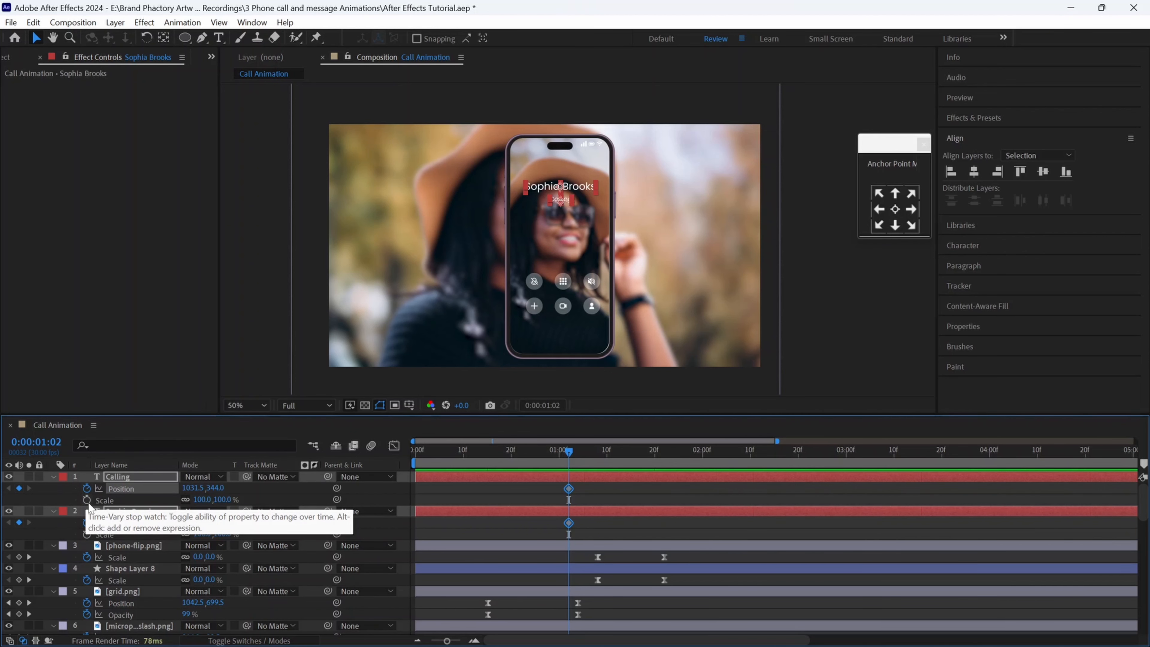
Add Opacity keyframes at 0:00:01:02 to the Calling and caller-name text layers.
key("shift+s")
key("shift+t")
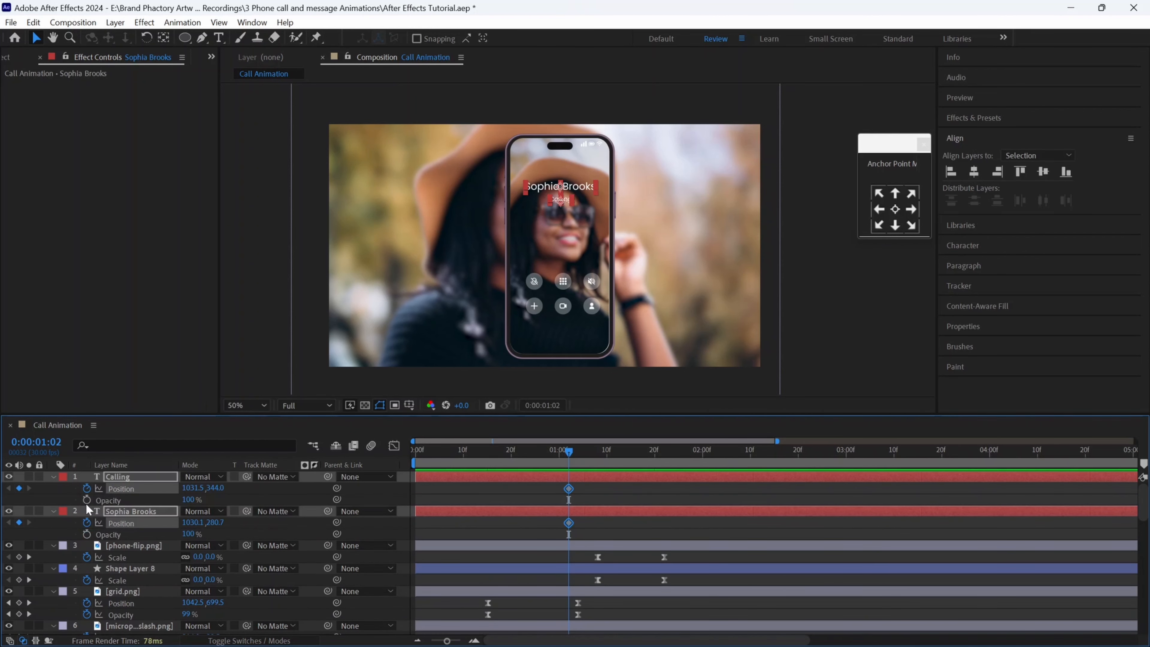
left_click(86, 500)
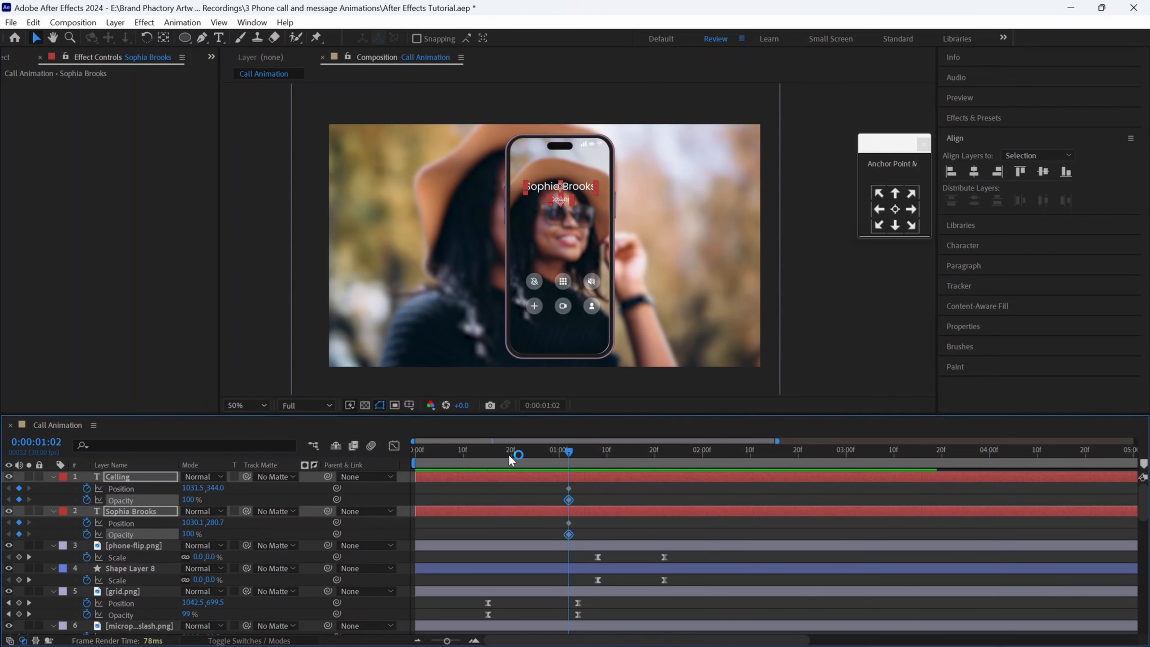
At 0:00:00:17, move the Calling and caller-name texts down to Y positions 462.0 and 398.7 and set their Opacity to 0%.
left_click_drag(508, 455, 498, 455)
left_click_drag(580, 186, 579, 212)
left_click(187, 500)
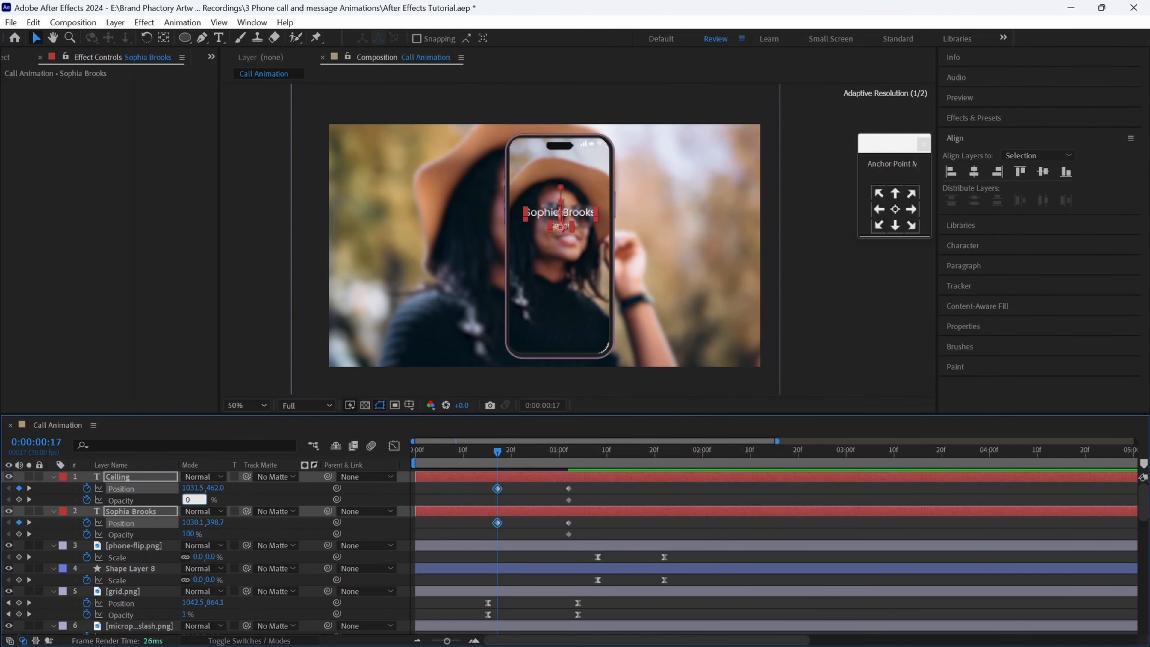
type("0")
key("Return")
Apply Easy Ease to all Position and Opacity keyframes of the two text layers.
left_click_drag(585, 484, 498, 534)
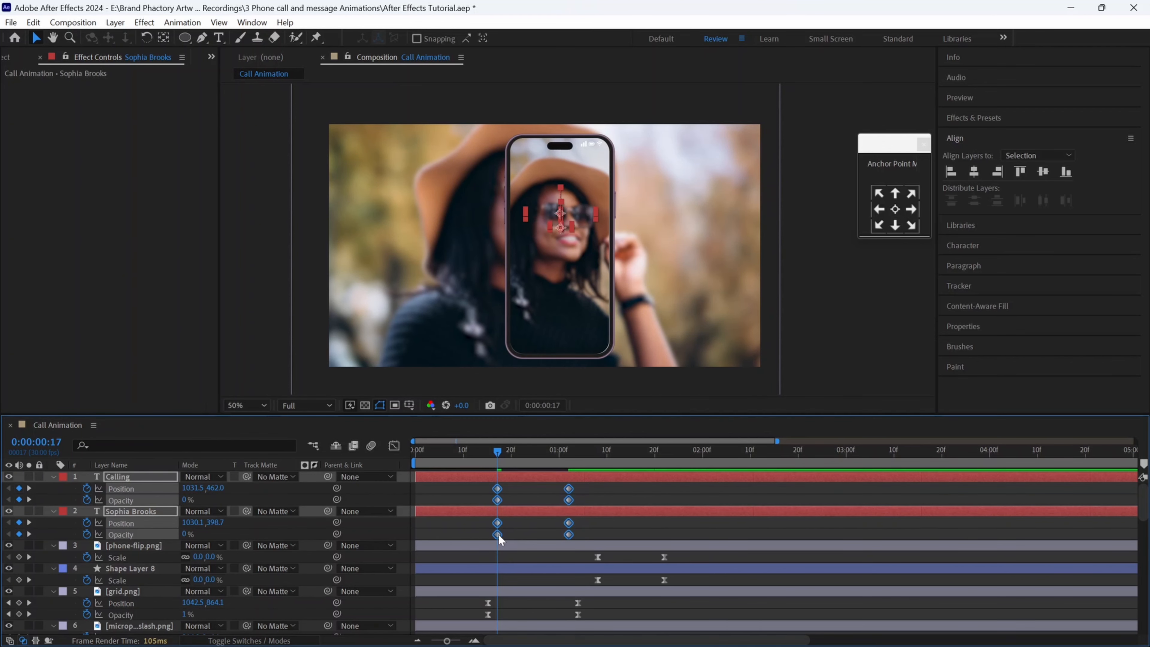
right_click(499, 534)
mouse_move(584, 525)
left_click(723, 446)
Reshape the text layers' Position and Opacity speed curves in the graph editor into a narrow central peak.
left_click(394, 445)
left_click_drag(492, 618, 493, 618)
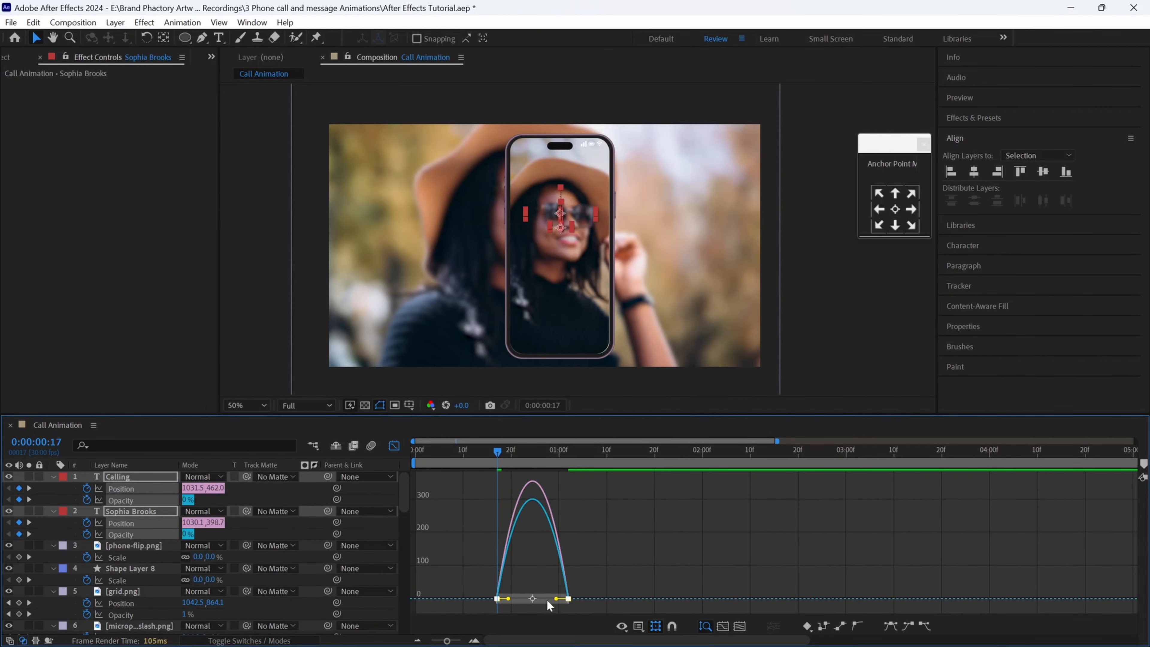
left_click_drag(556, 599, 521, 600)
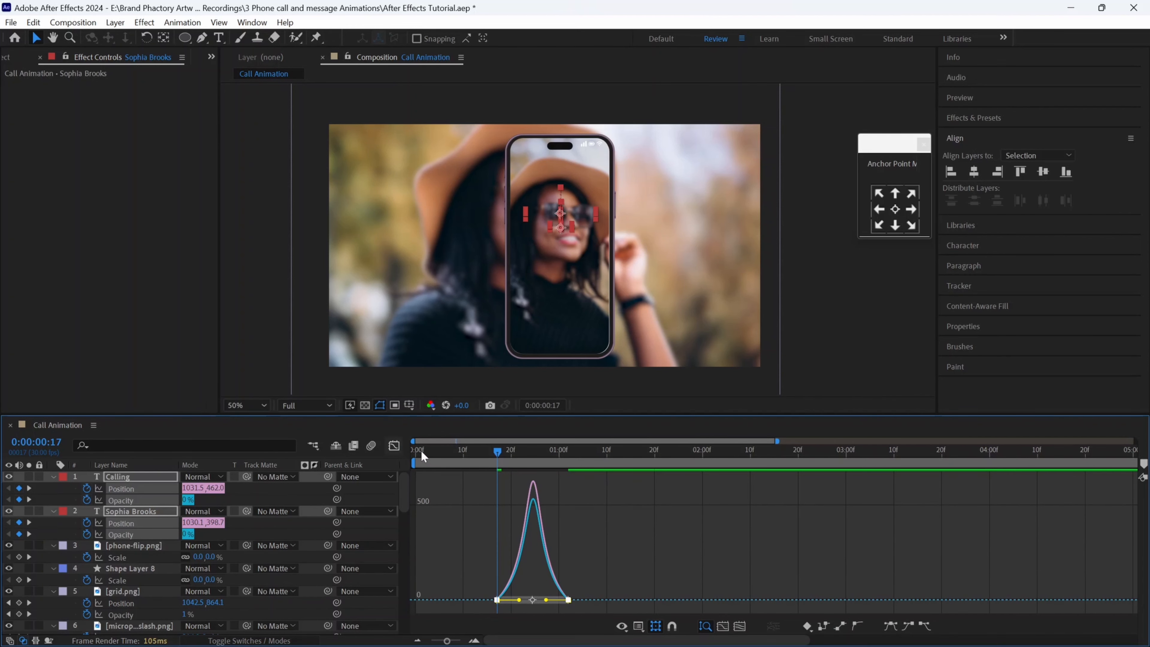
left_click(395, 446)
Shift the battery, signal and wifi icon layers to start at about 0:00:00:12 and preview the animation from the beginning.
key("Home")
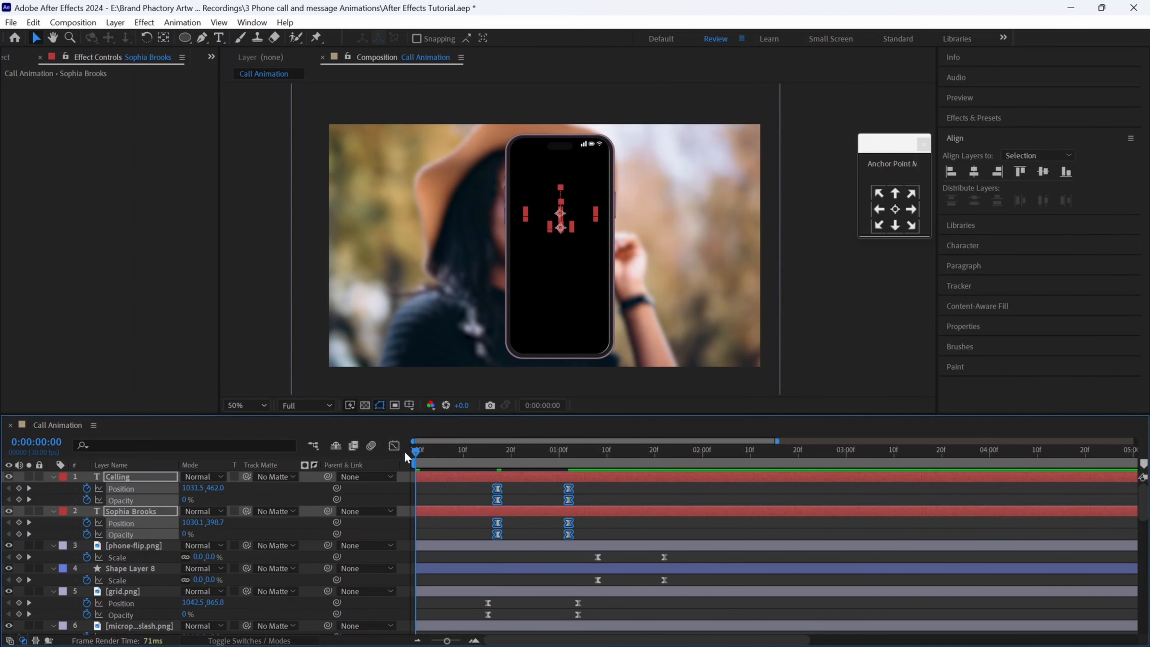
scroll(139, 601, "down", 3)
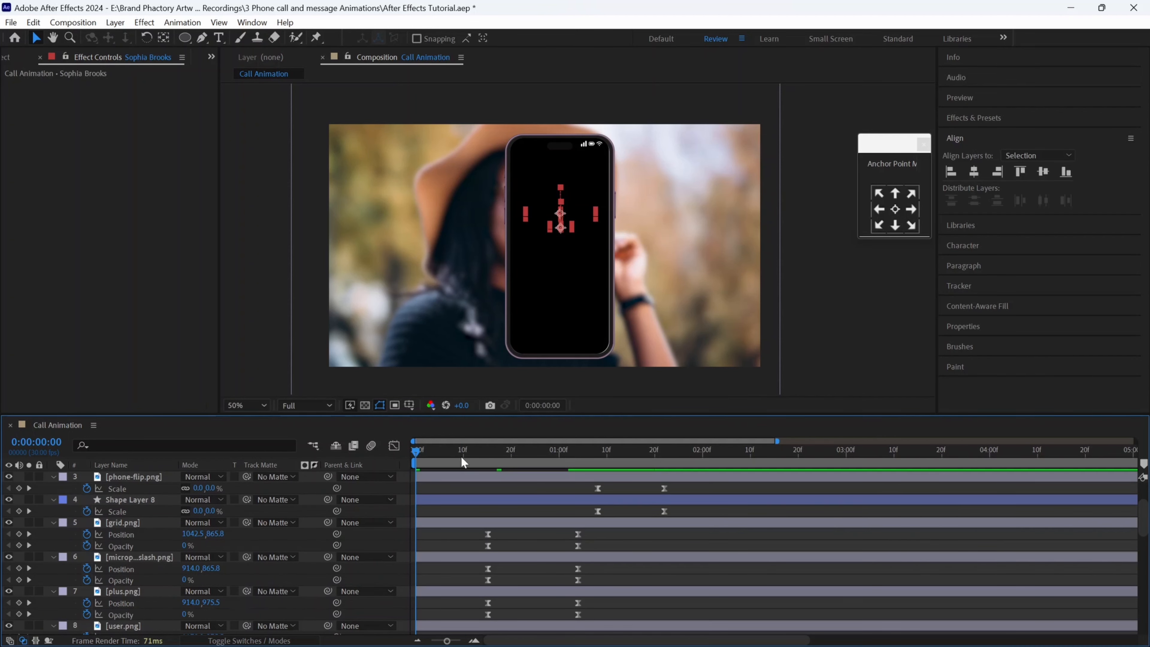
scroll(154, 598, "down", 3)
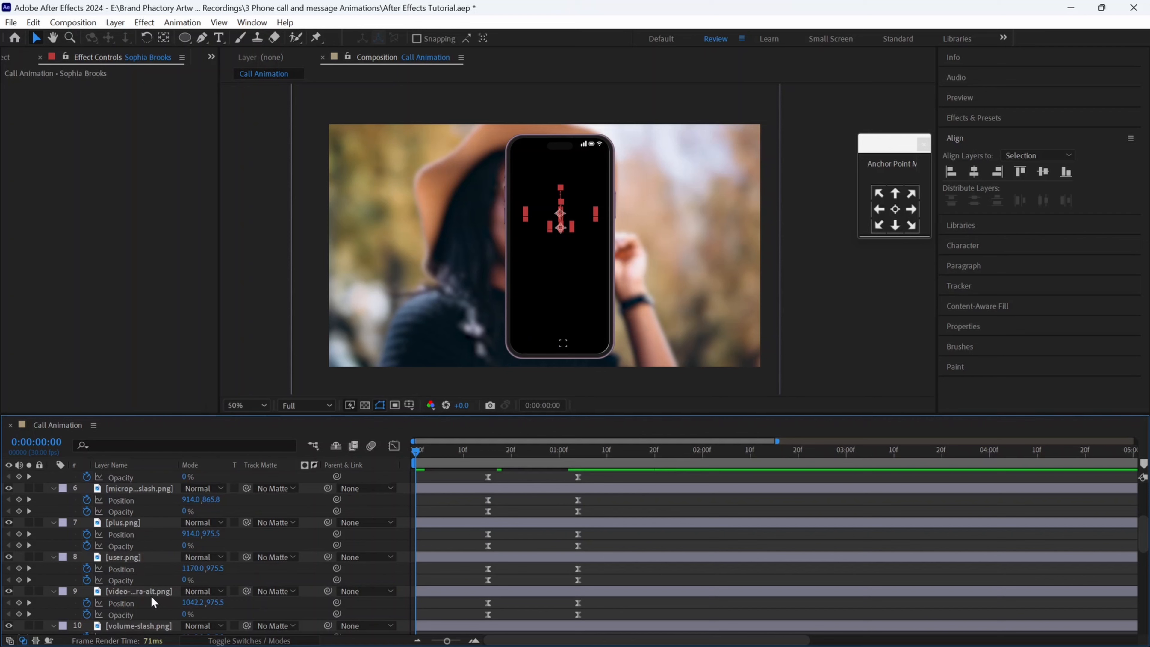
scroll(153, 602, "down", 7)
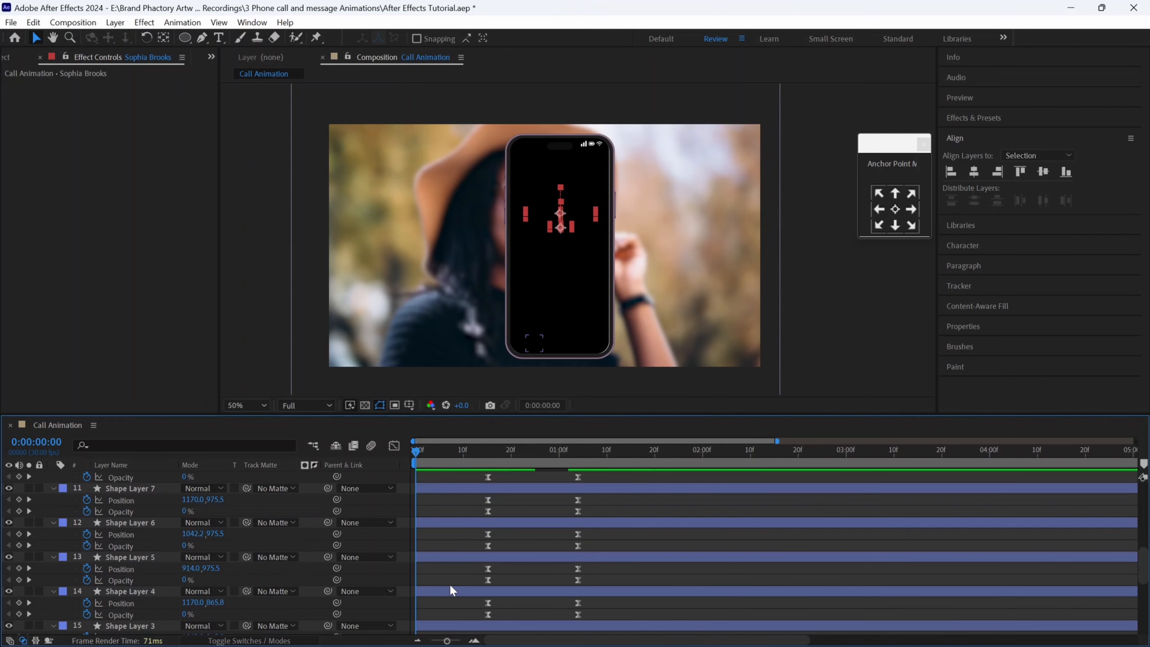
scroll(511, 609, "down", 7)
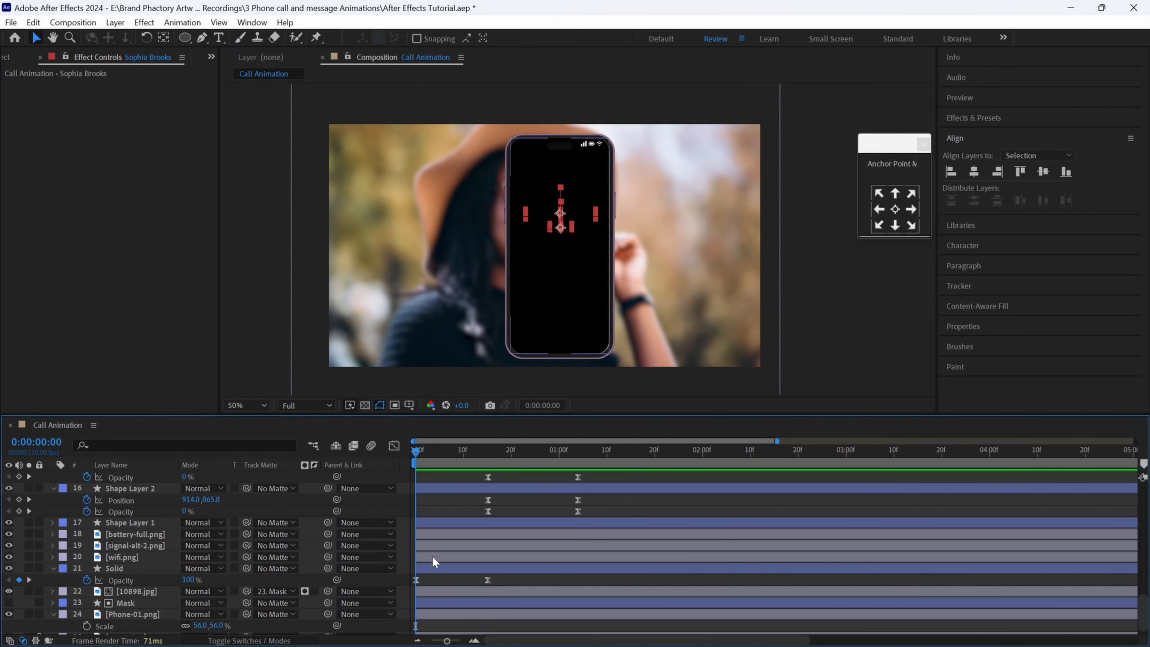
left_click(431, 556)
left_click(432, 533, "shift")
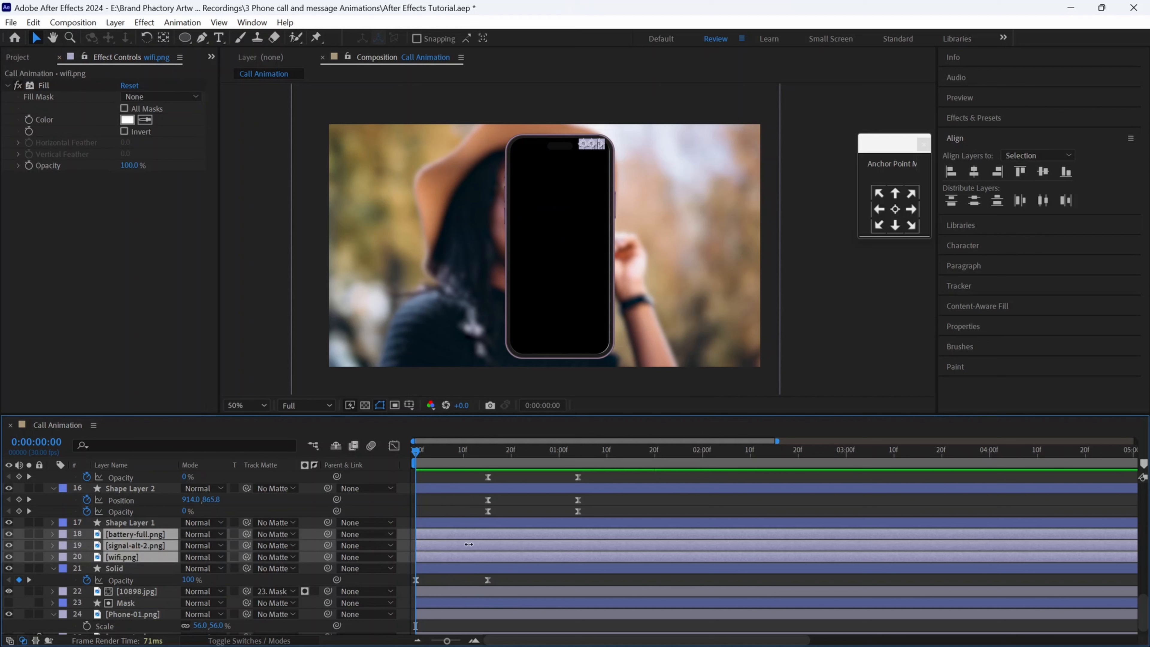
mouse_move(468, 544)
left_mouse_down()
mouse_move(491, 543)
mouse_move(474, 541)
left_mouse_up()
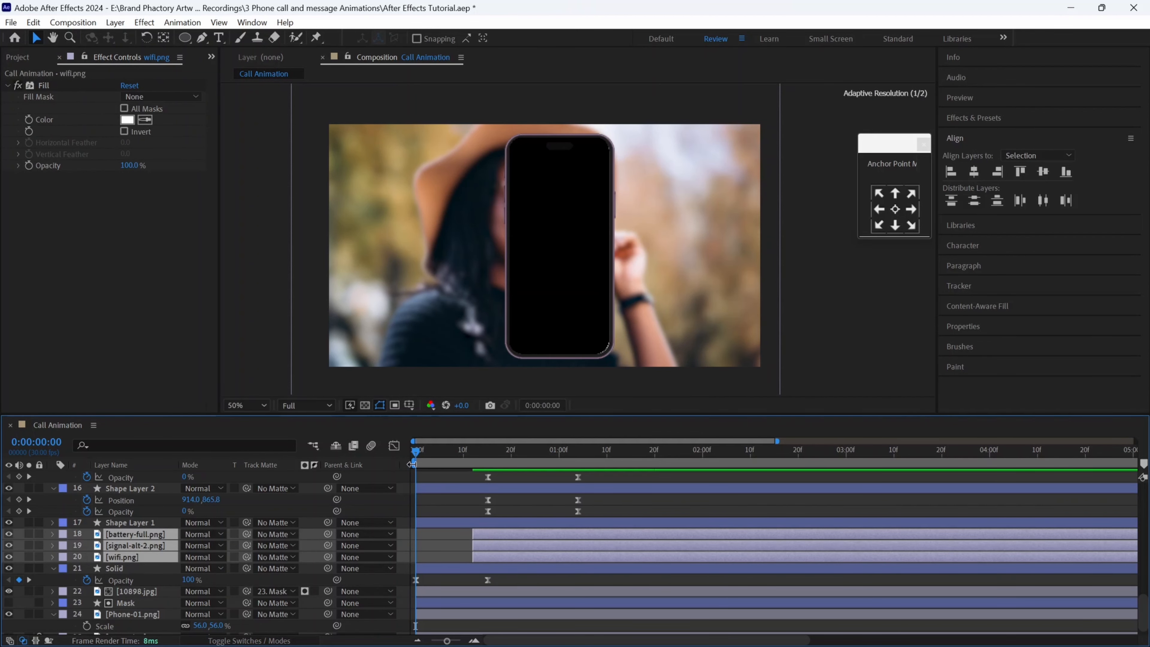
key("space")
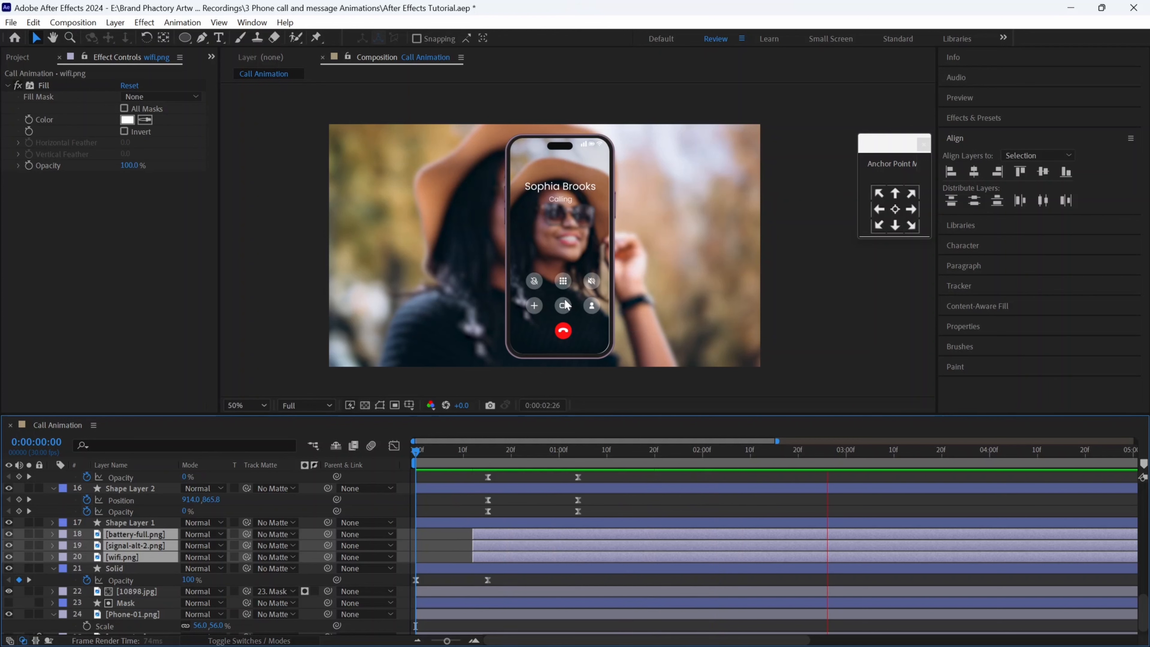
key("space")
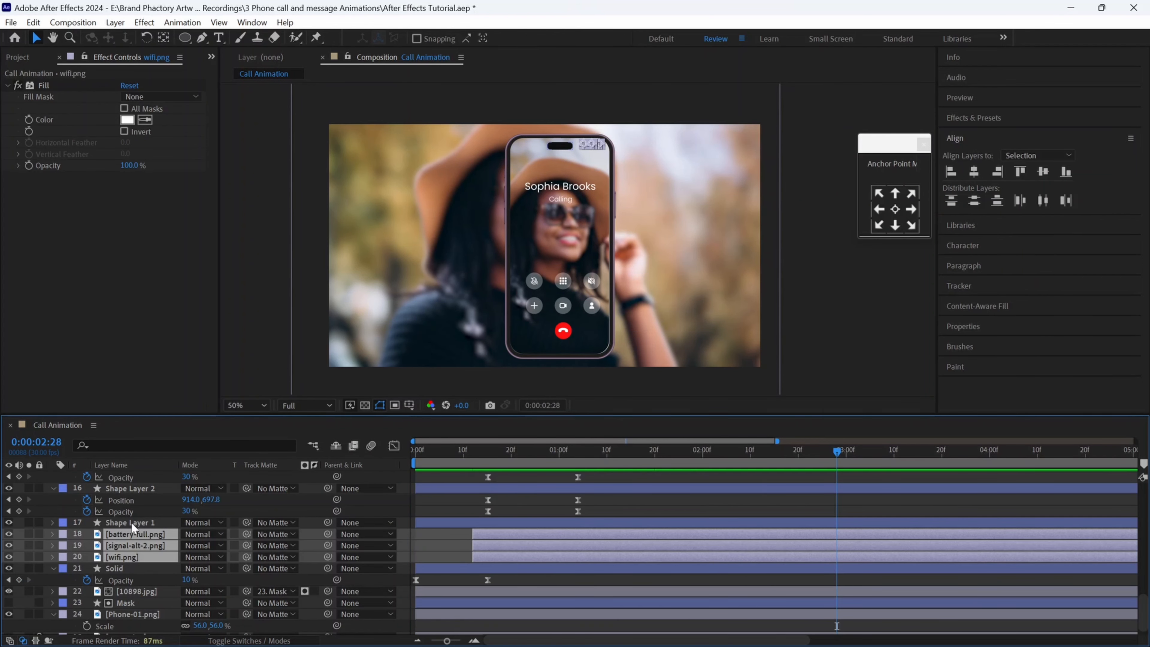
Duplicate the red circle's Shape Layer 8 and delete the Scale keyframes from the copy.
scroll(131, 521, "up", 10)
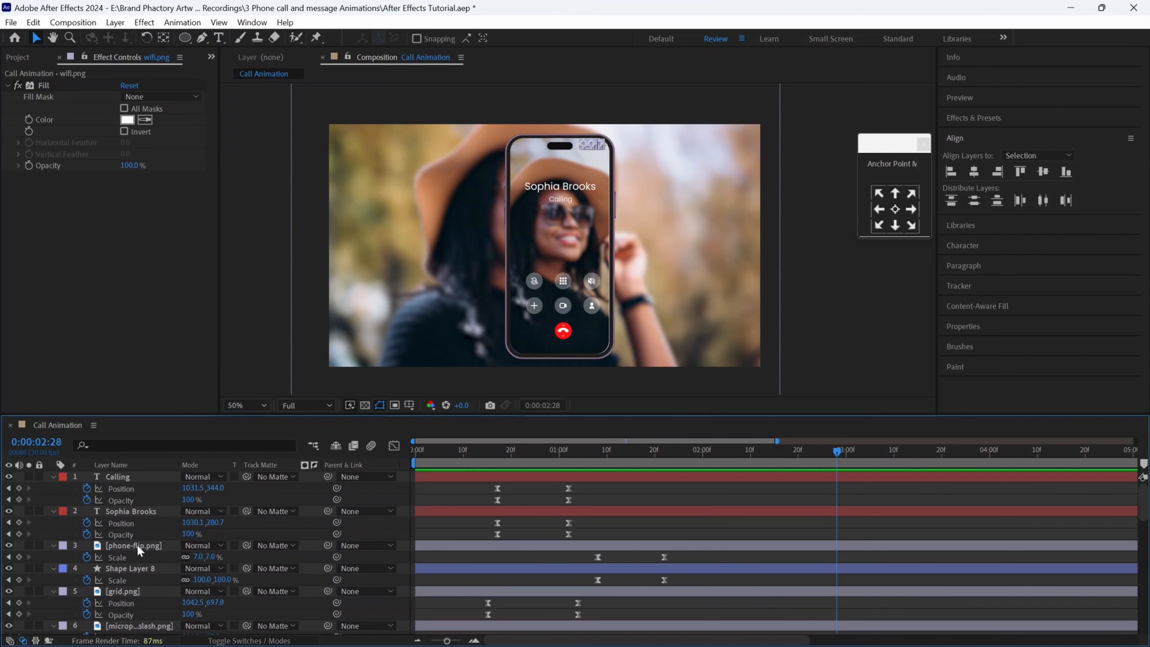
left_click(140, 566)
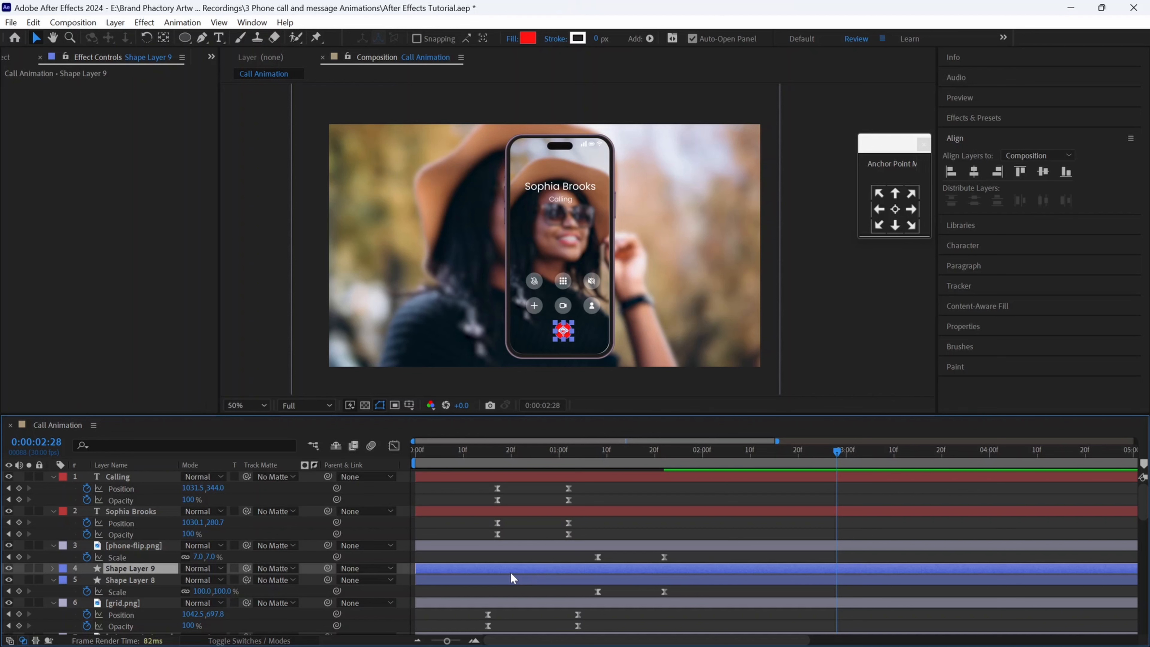
key("s")
left_click_drag(674, 576, 583, 592)
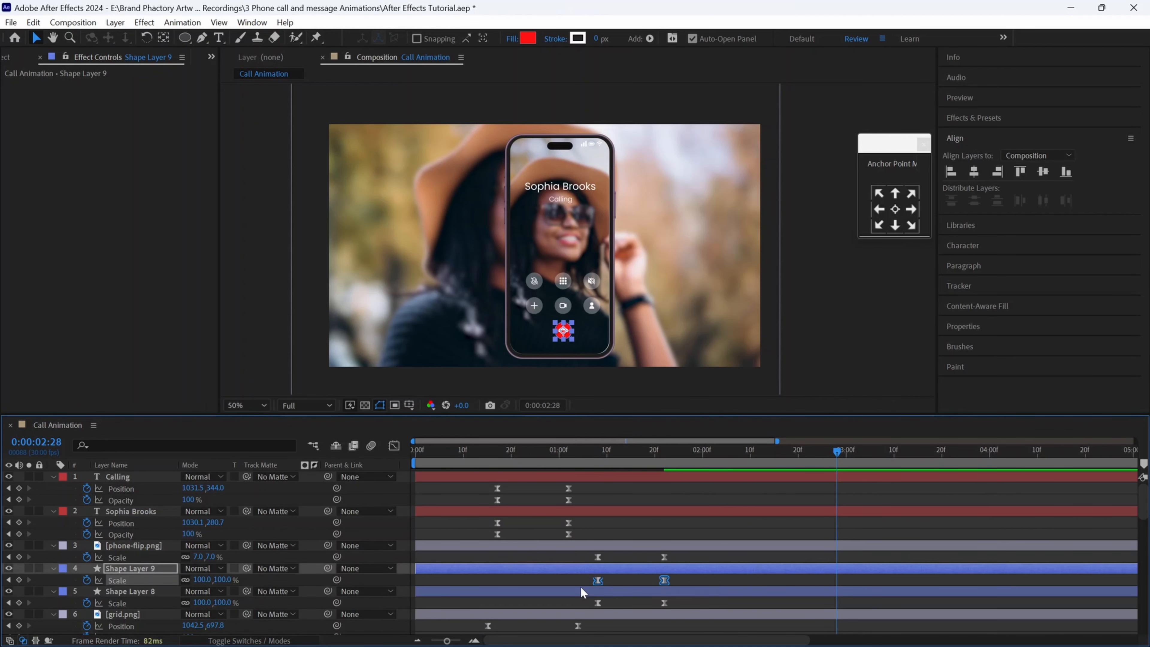
key("Delete")
Set the duplicated circle's fill to None and its white stroke width to 5 px.
left_click(511, 41)
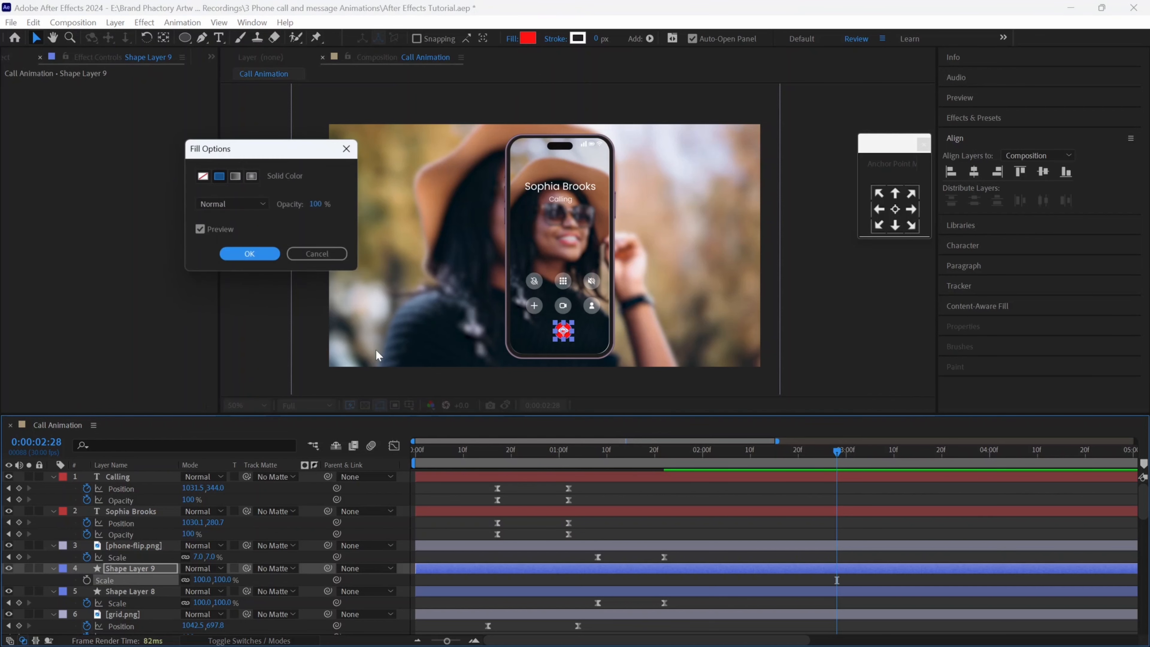
left_click(203, 176)
left_click(250, 255)
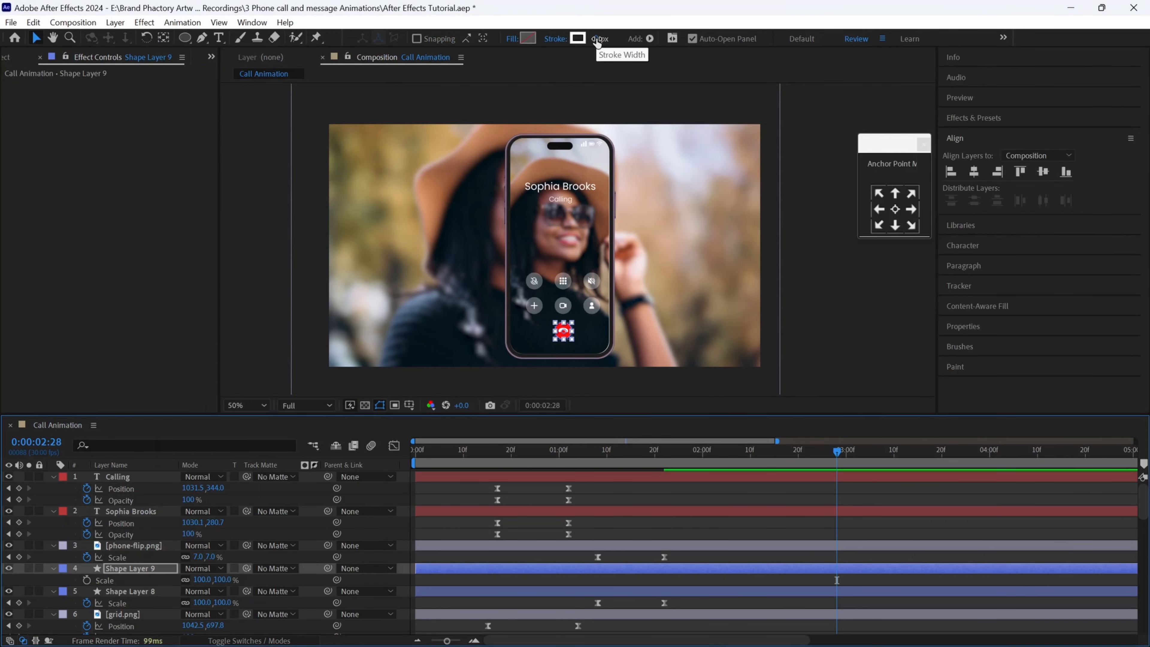
left_click(598, 40)
type("5")
key("Return")
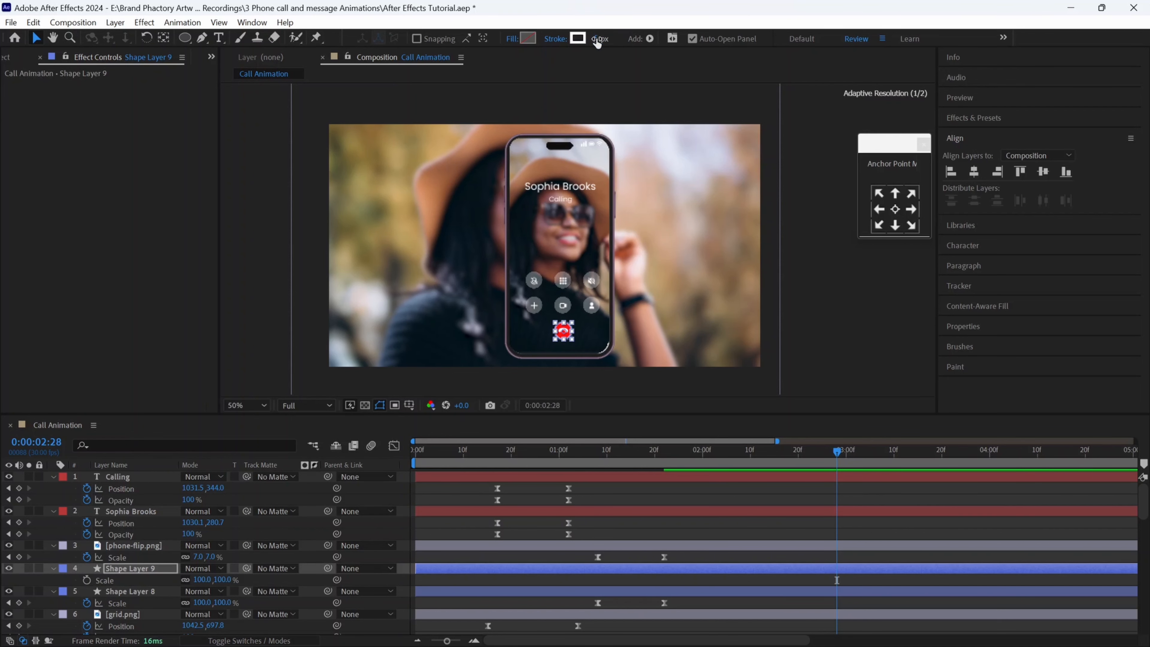
Reduce the duplicated circle's stroke width to 3 px and place its layer beneath Shape Layer 8.
scroll(563, 319, "up", 3)
scroll(563, 321, "down", 1)
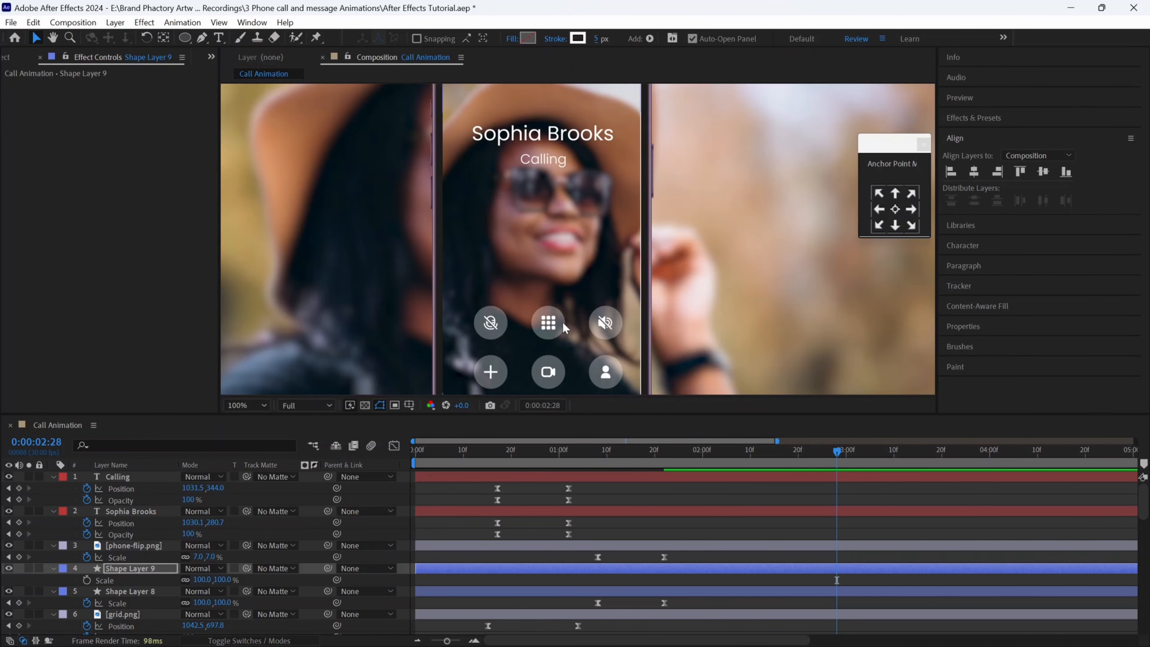
key("h")
left_click_drag(563, 322, 558, 192)
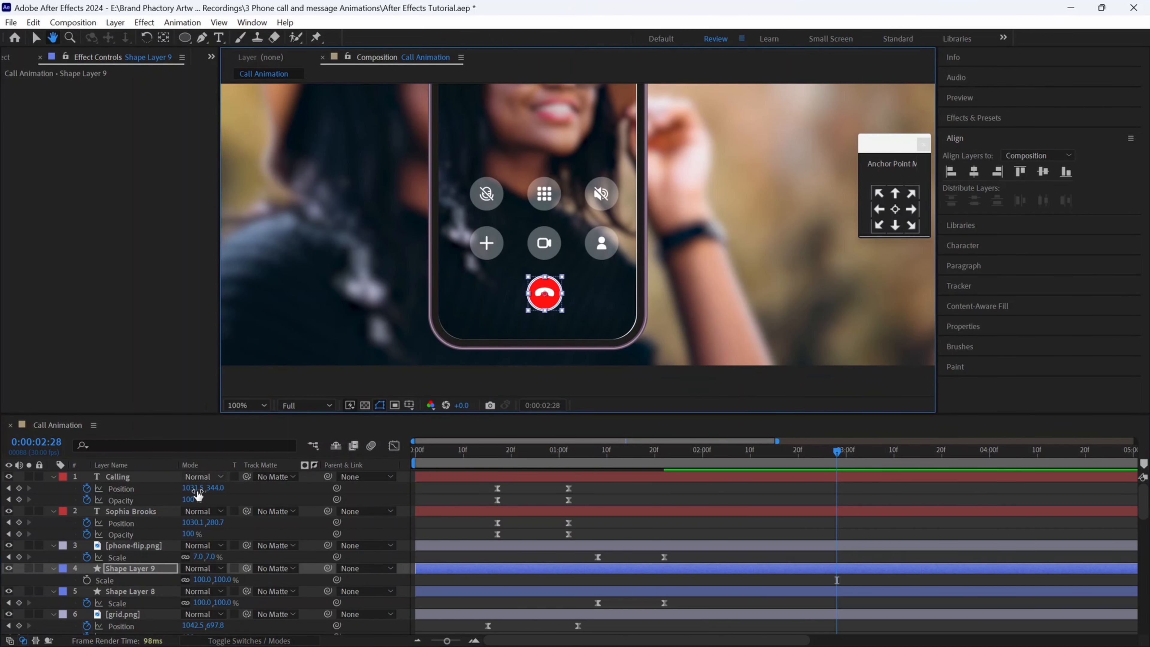
key("v")
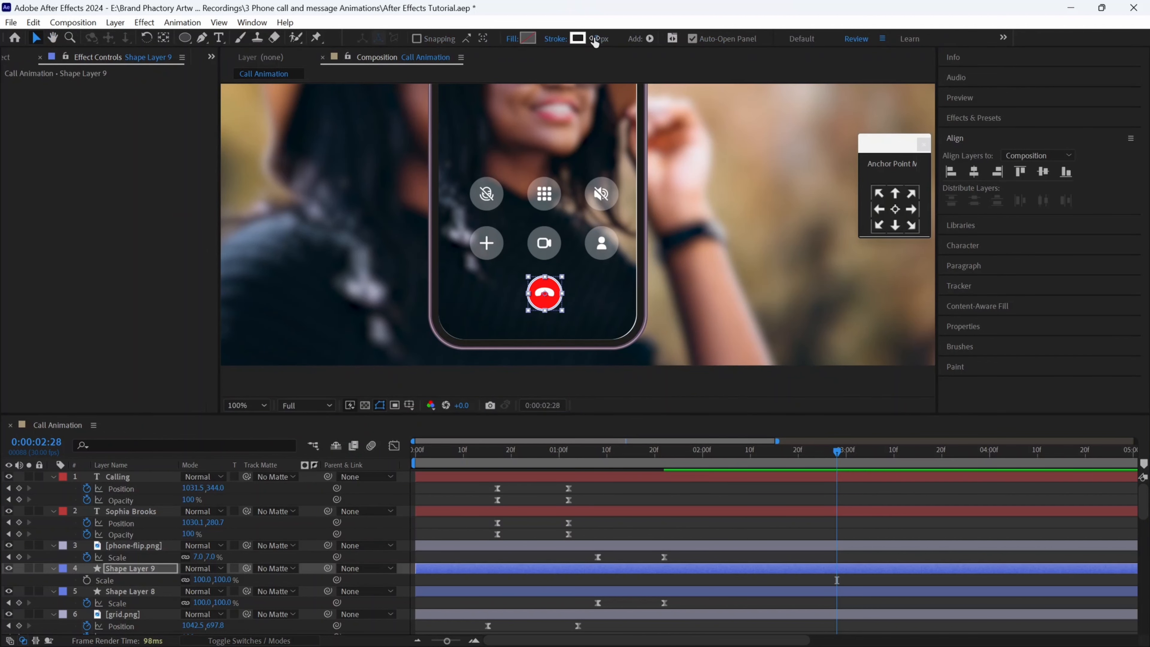
left_click(595, 41)
type("3")
key("Return")
left_click_drag(143, 574, 150, 597)
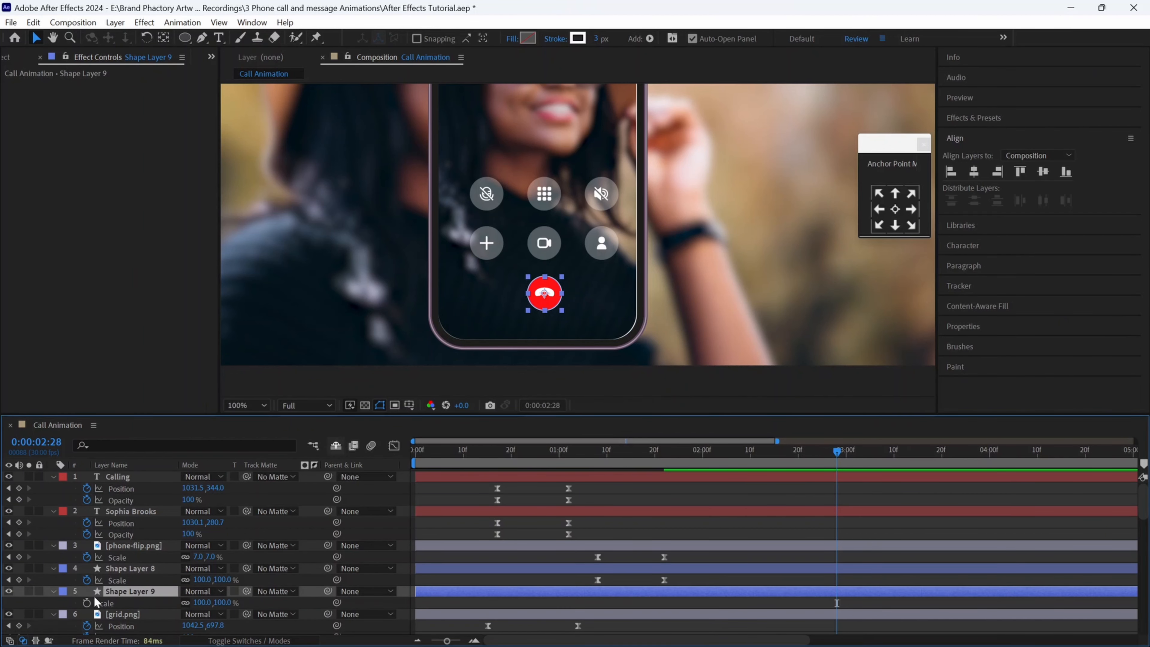
Add a Repeater to the outlined circle's shape layer and set its Copies to 10.
left_click(53, 591)
left_click(53, 591)
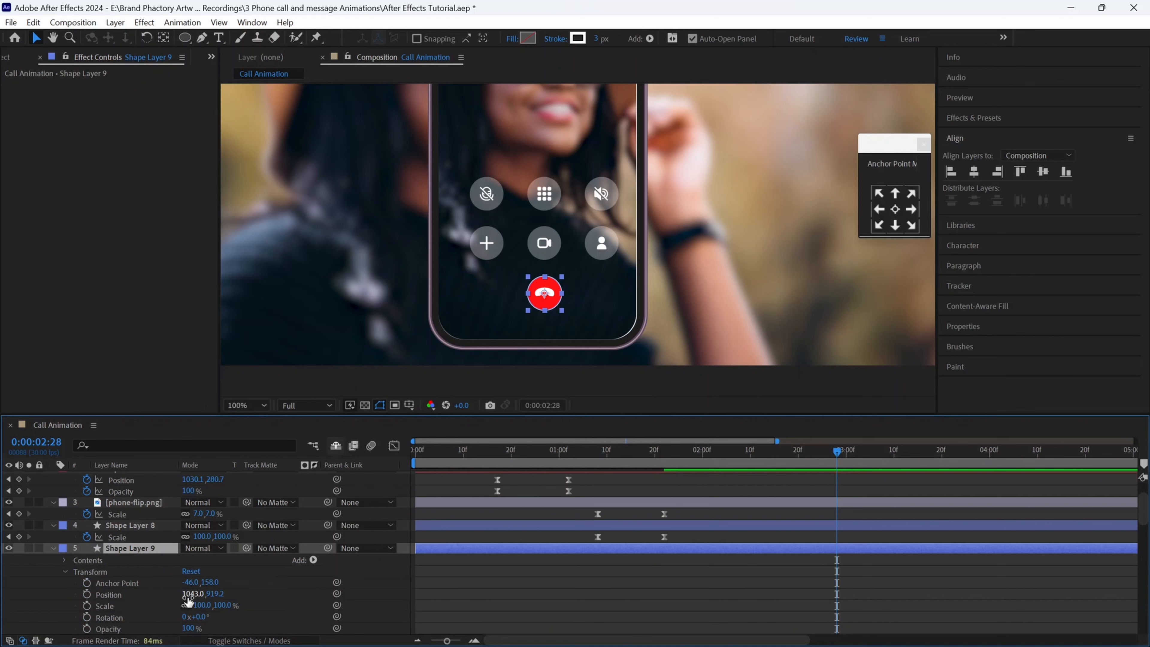
scroll(222, 587, "down", 3)
left_click(312, 526)
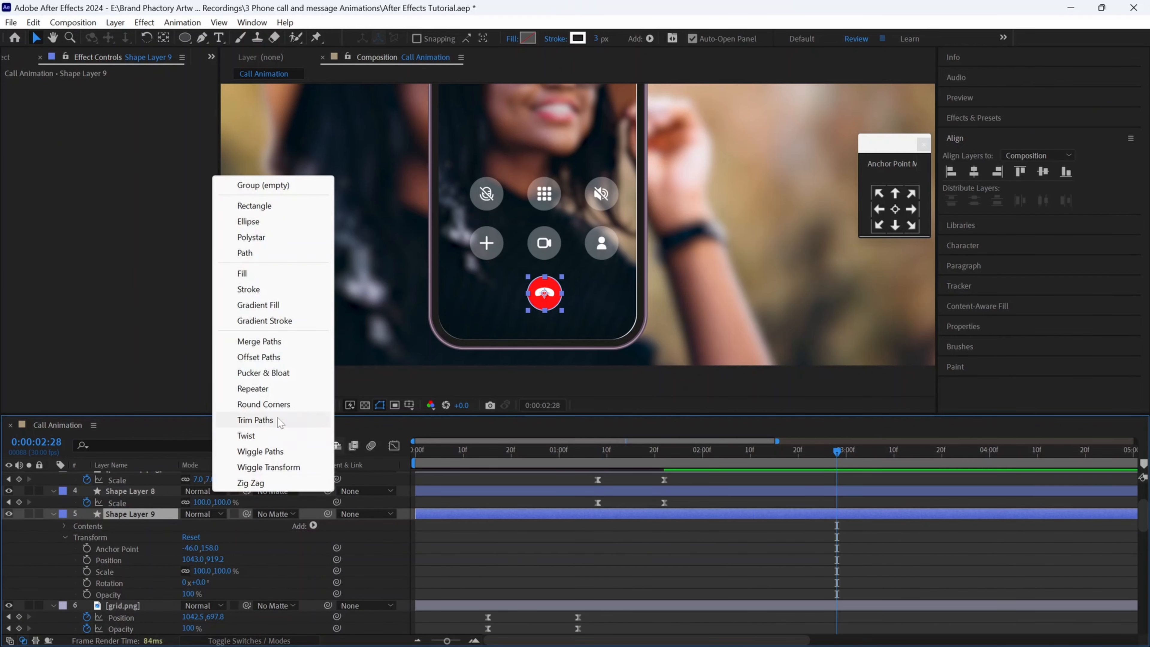
left_click(273, 392)
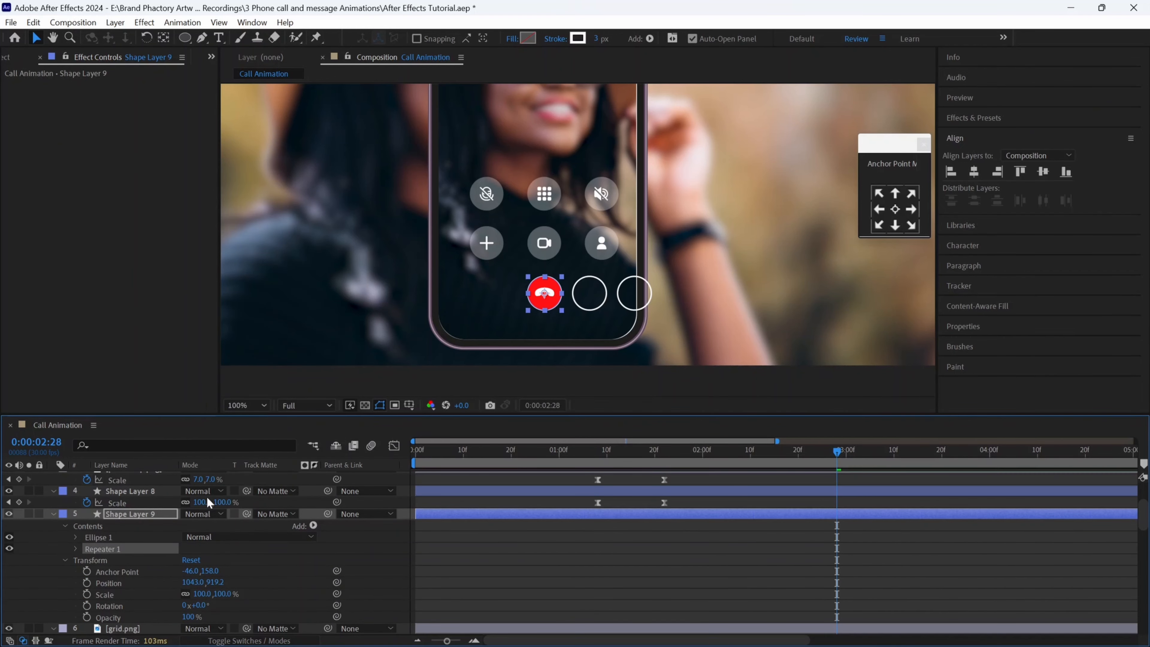
left_click(76, 548)
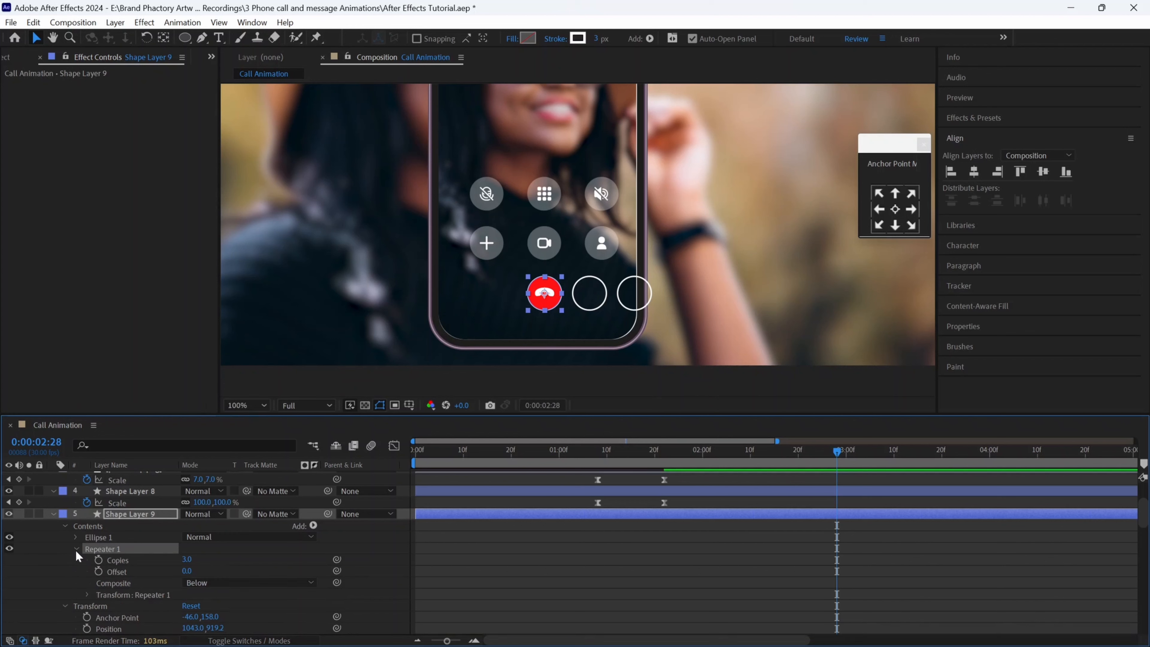
left_click(188, 560)
left_click(138, 562)
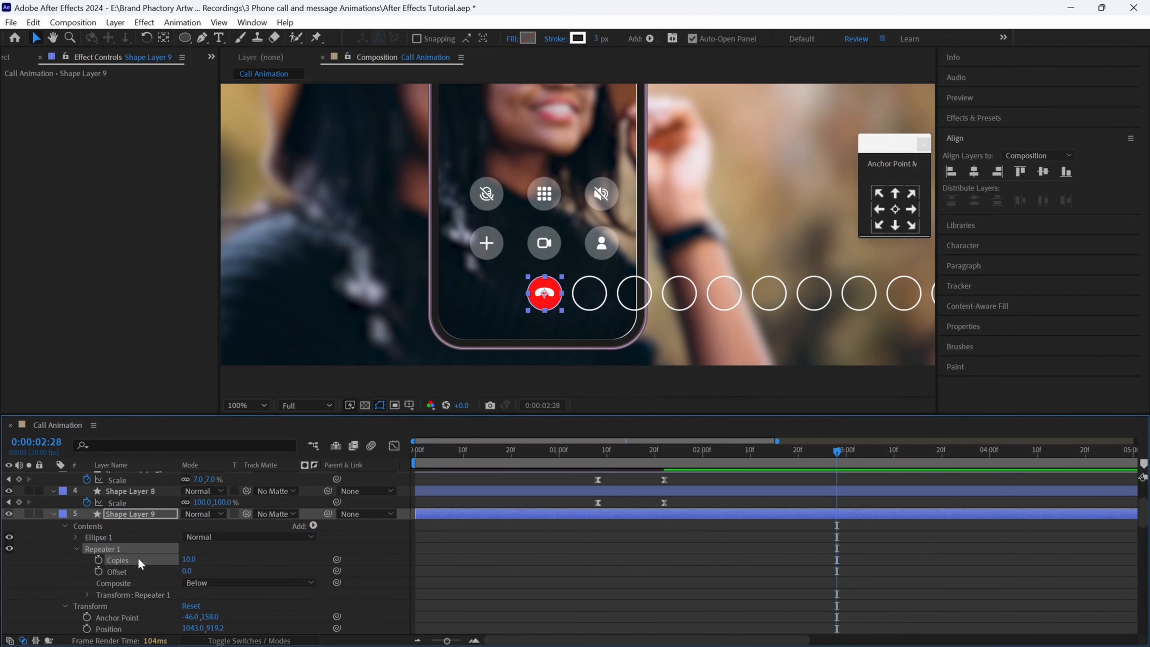
Set the Repeater's transform Position to 0.0, 0.0 and lower its End Opacity.
left_click(88, 597)
scroll(198, 609, "down", 1)
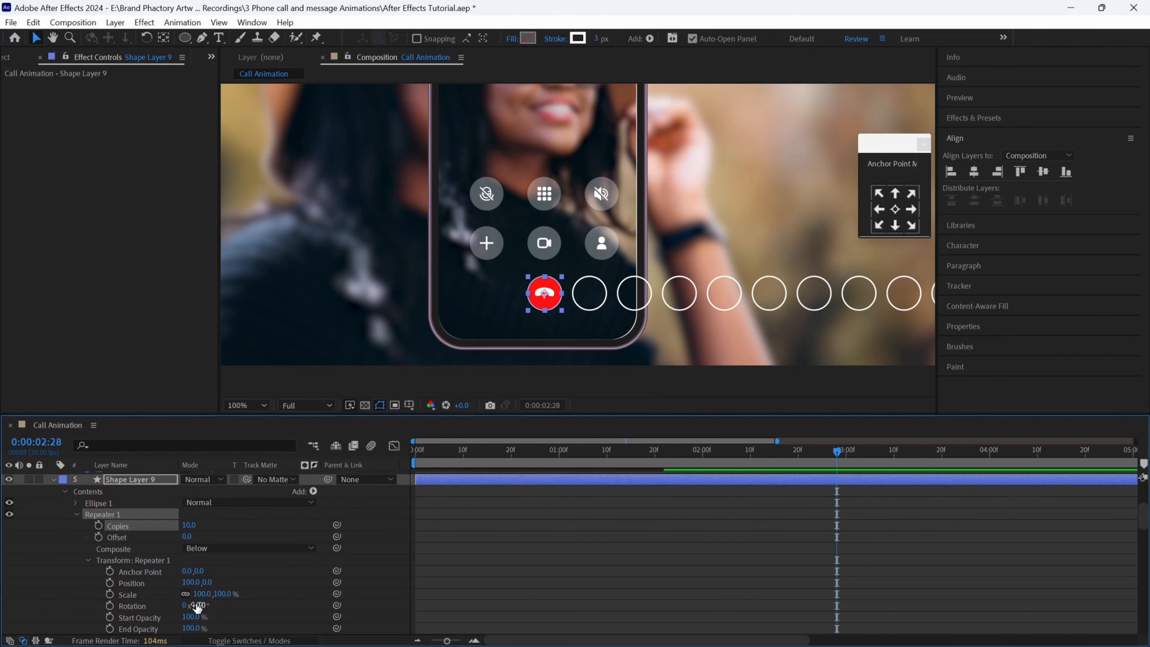
left_click(192, 582)
type("0")
key("Return")
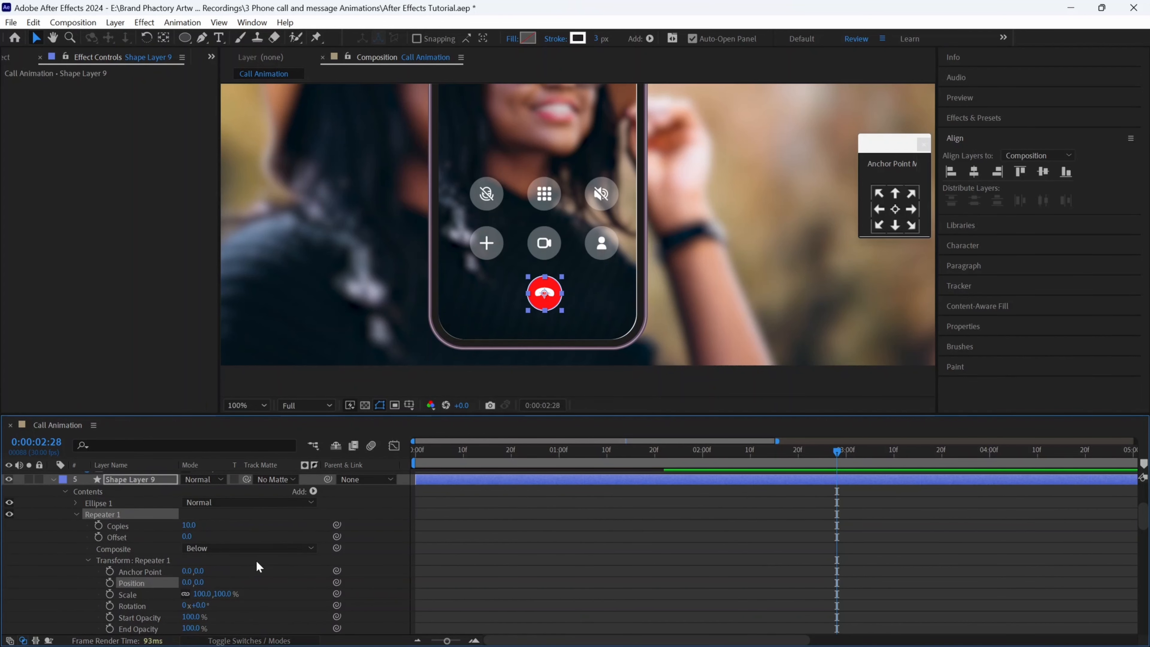
left_click_drag(190, 628, 77, 630)
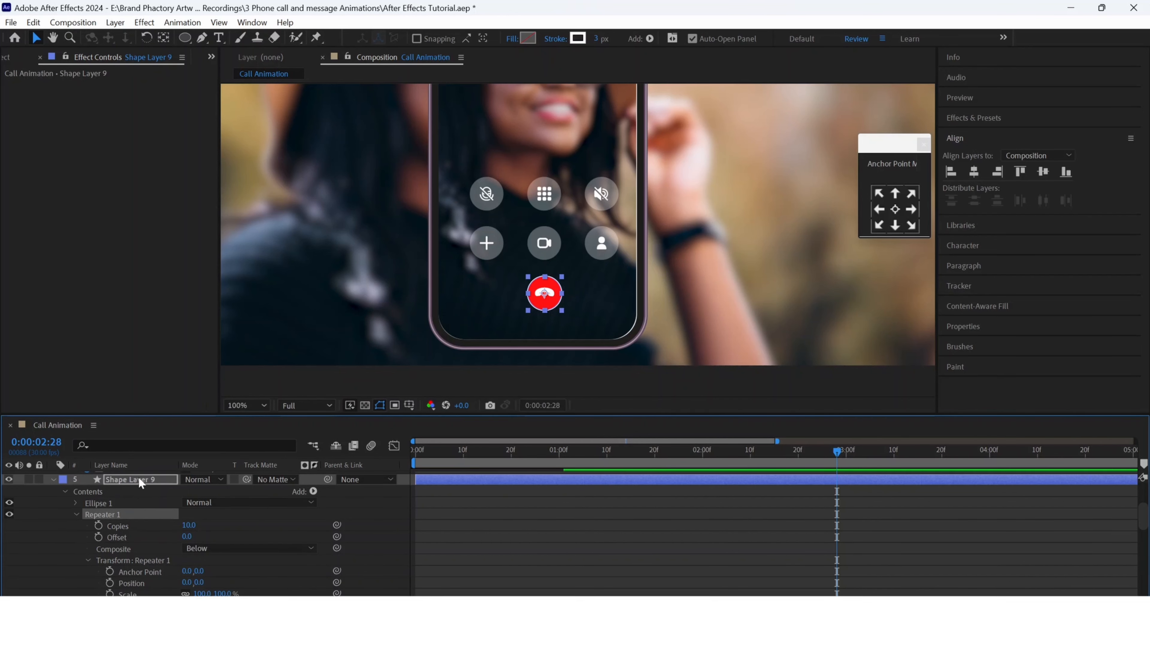
Add a Scale keyframe of 100% to Shape Layer 9 at 0:00:01:29.
key("u")
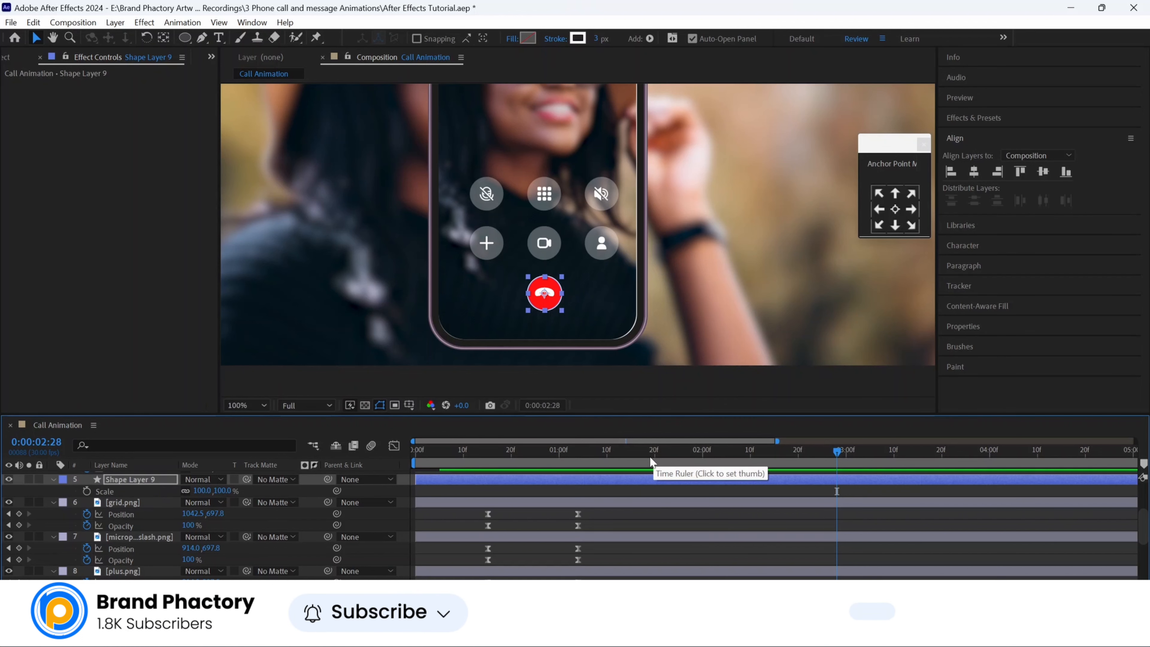
left_click(688, 450)
left_click(699, 450)
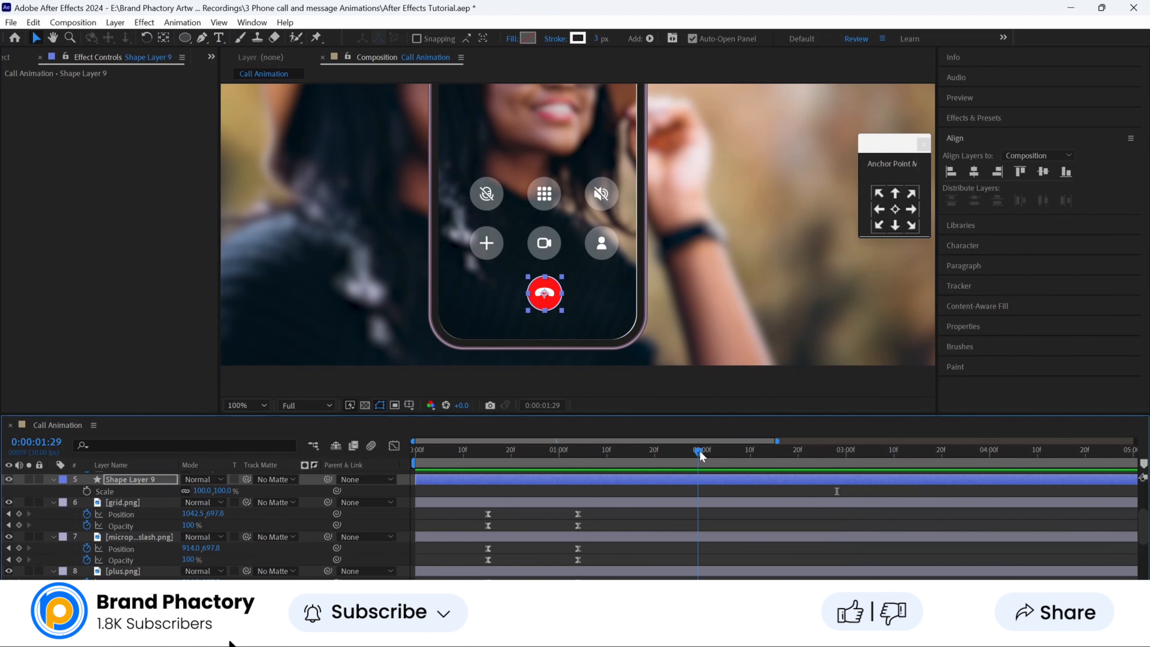
left_click(87, 491)
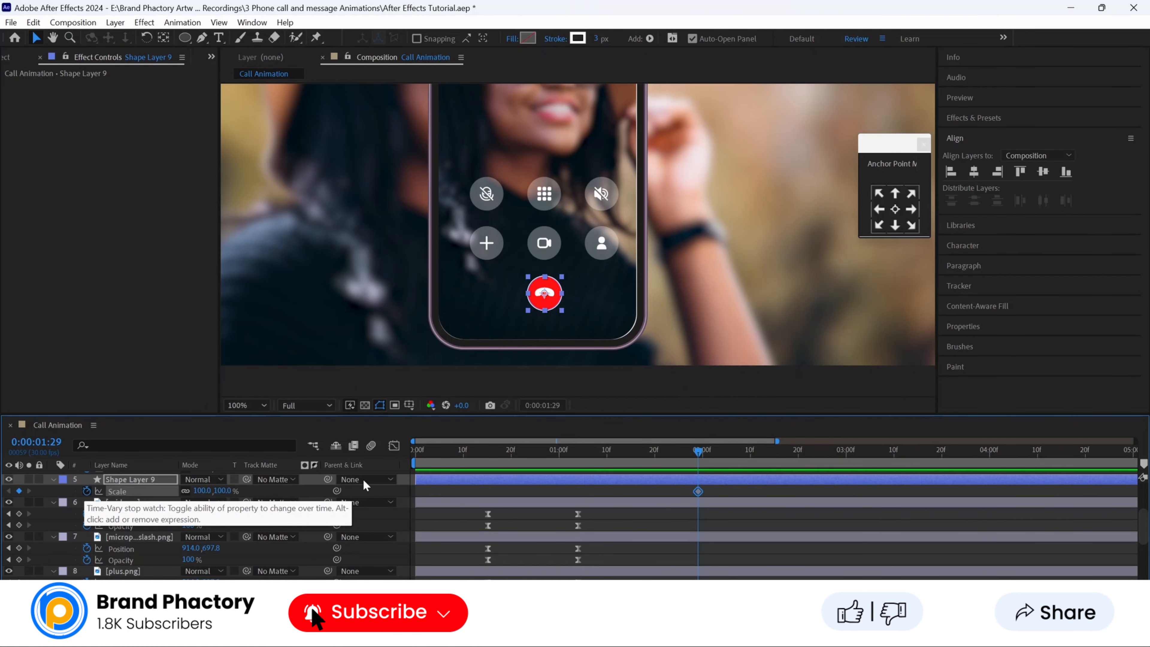
Add a second Scale keyframe of 0% on Shape Layer 9 at 0:00:01:11 so the ring grows from nothing.
left_click(612, 455)
left_click(202, 490)
type("9")
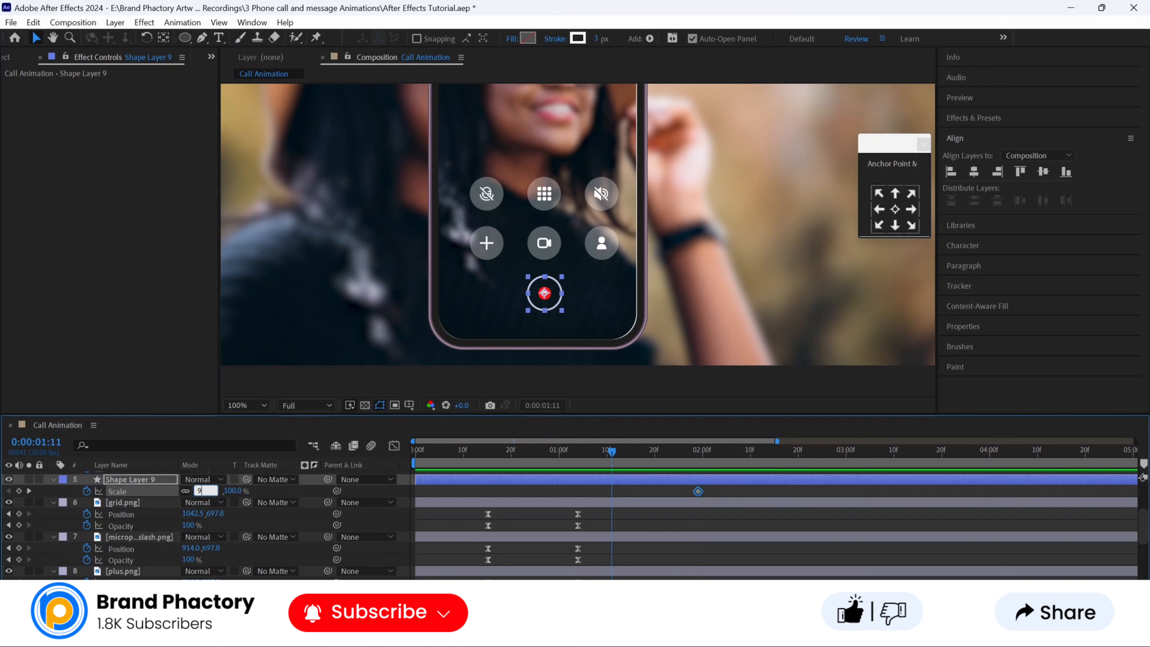
key("Return")
left_click(198, 491)
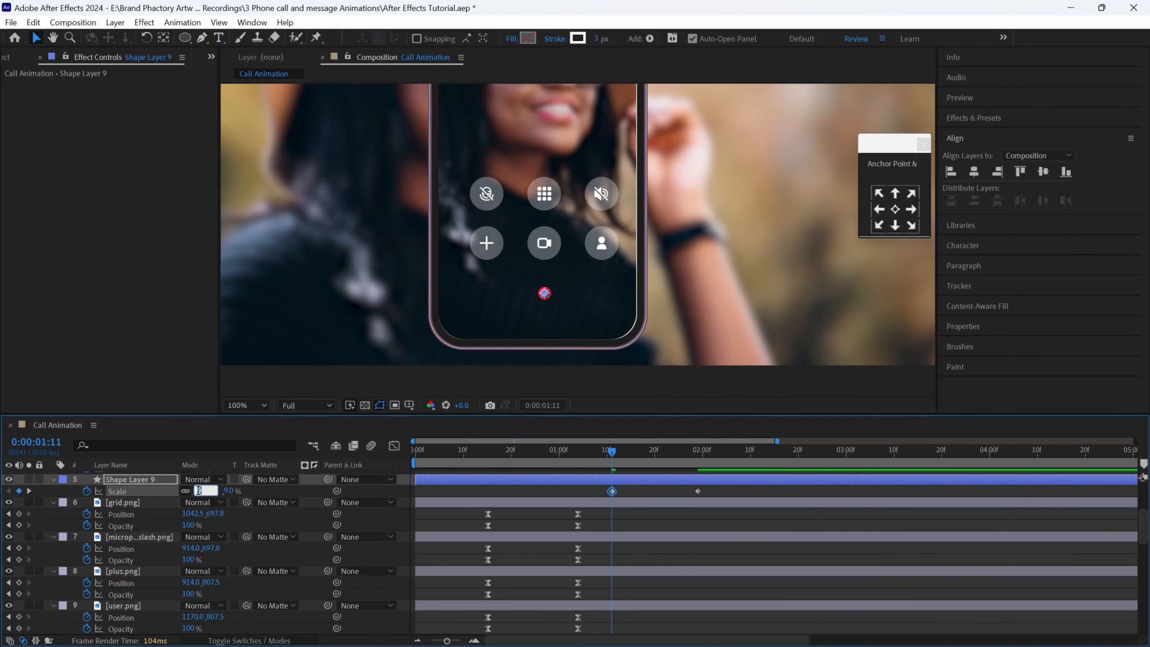
type("0")
key("Return")
Set the Scale in Shape Layer 9's Repeater 1 transform to 50%.
left_click(54, 480)
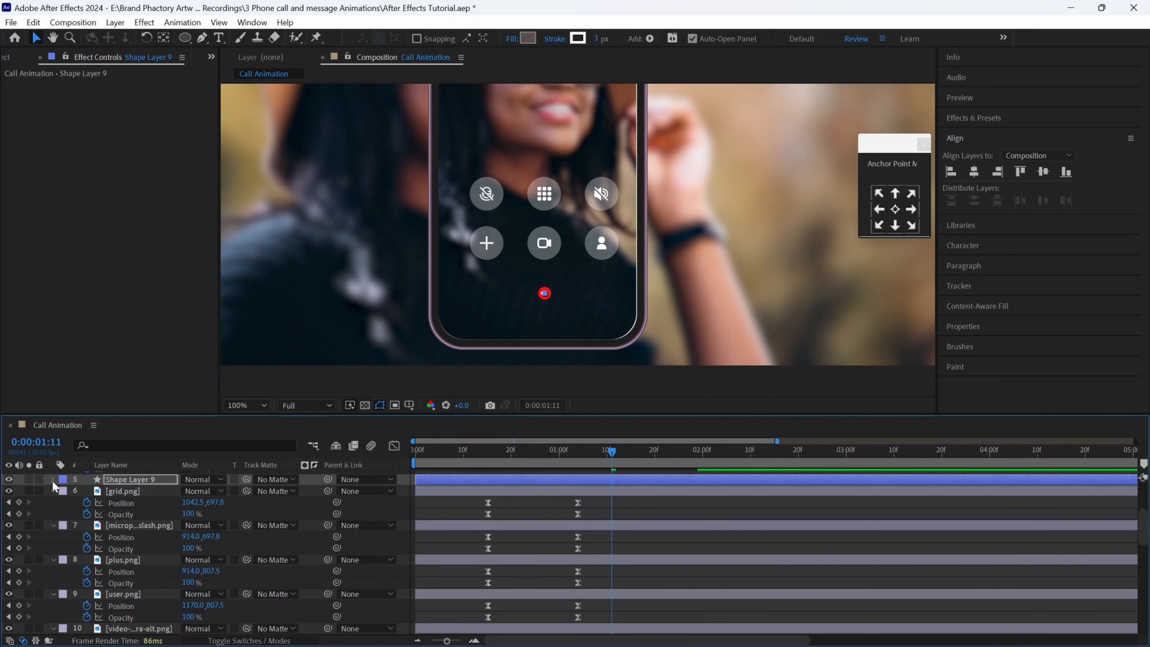
left_click(53, 480)
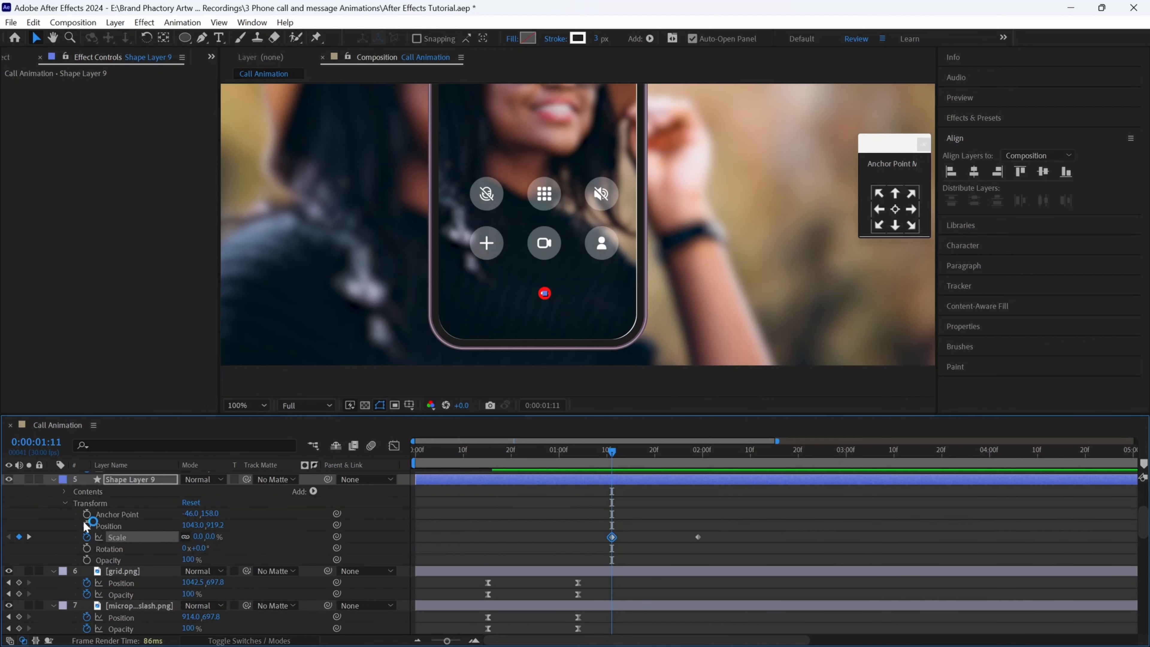
left_click(64, 491)
left_click(77, 515)
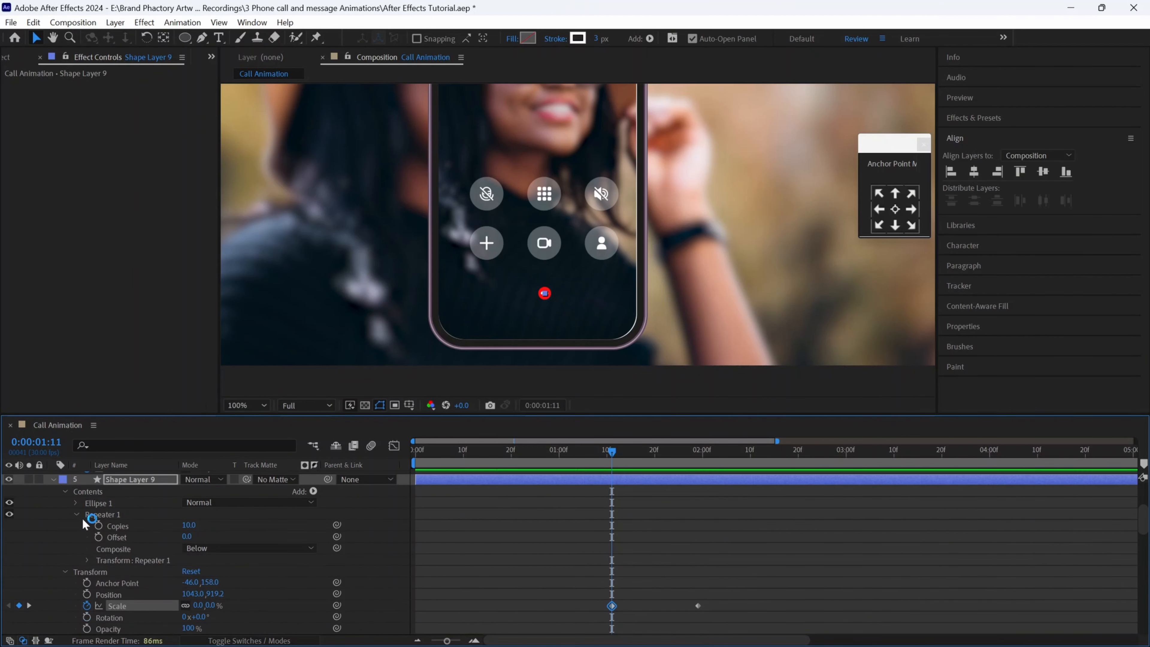
left_click(88, 561)
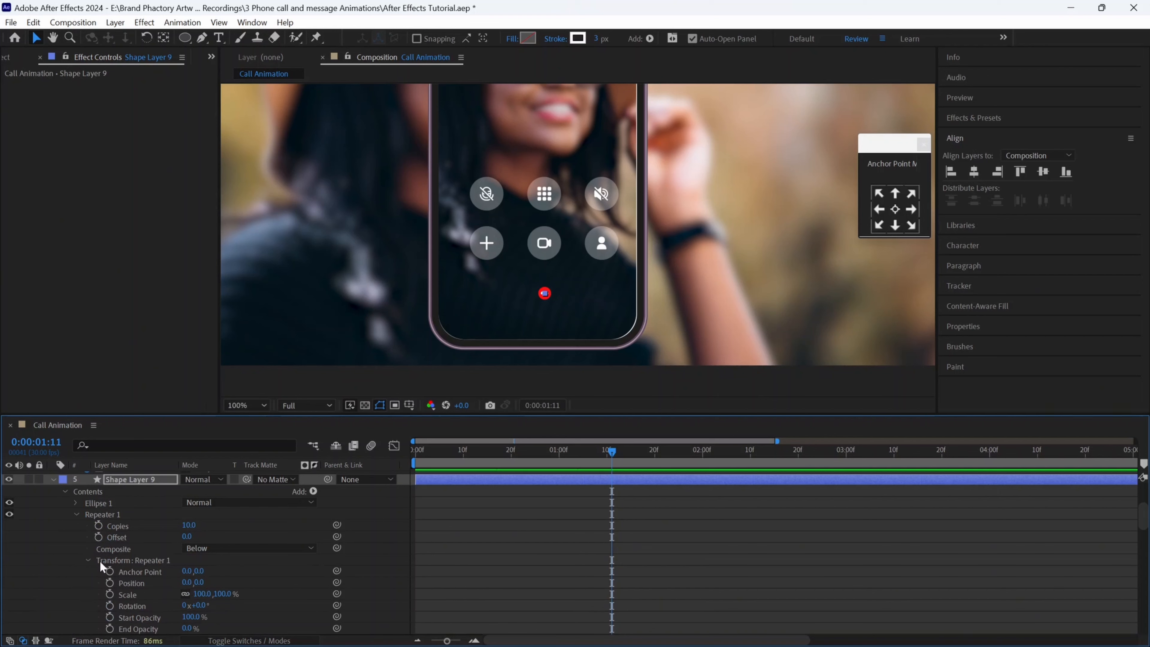
left_click(203, 594)
type("50")
key("Return")
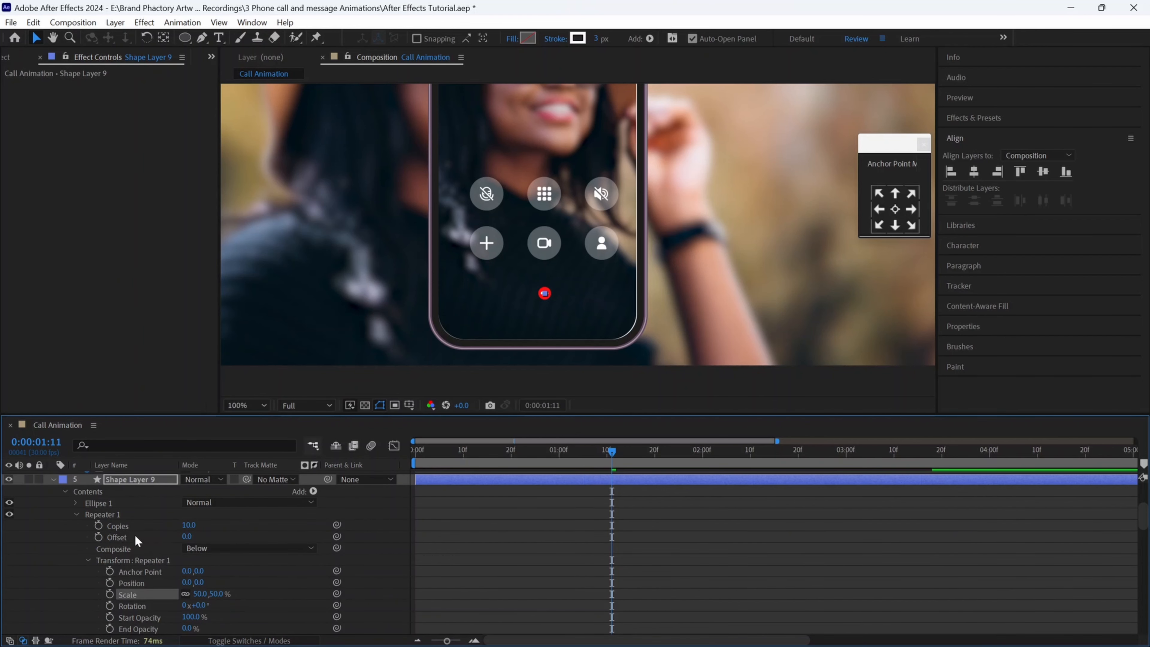
Apply the expression time *-1 to Repeater 1's Offset and collapse Shape Layer 9's properties.
left_click(99, 538)
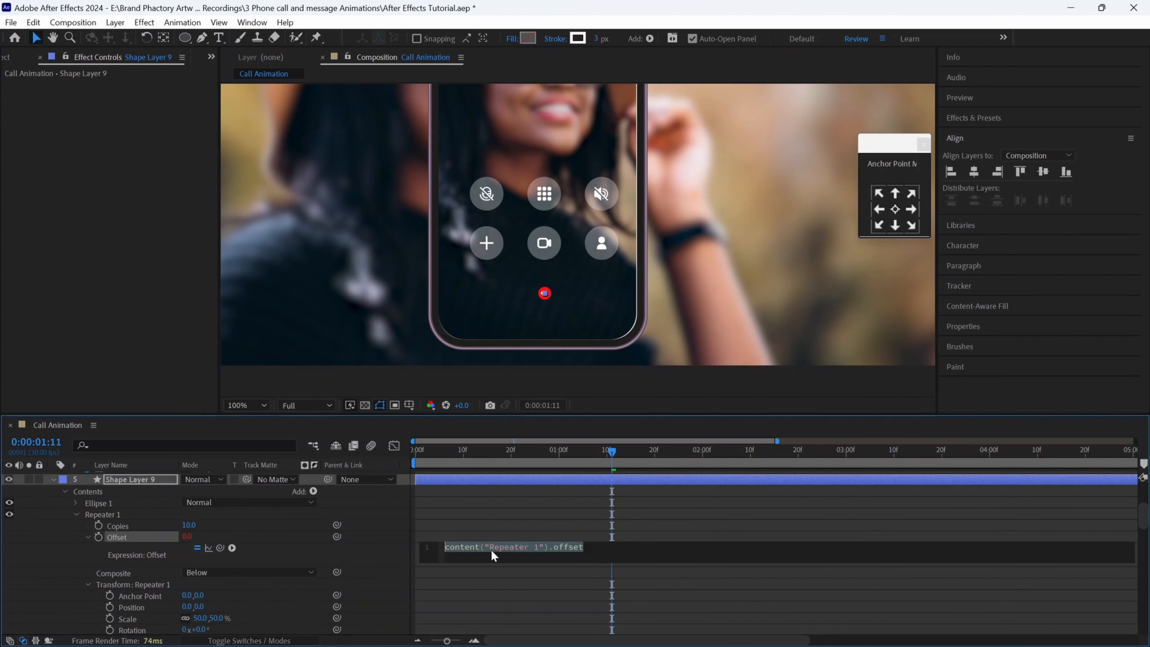
type("time *-1")
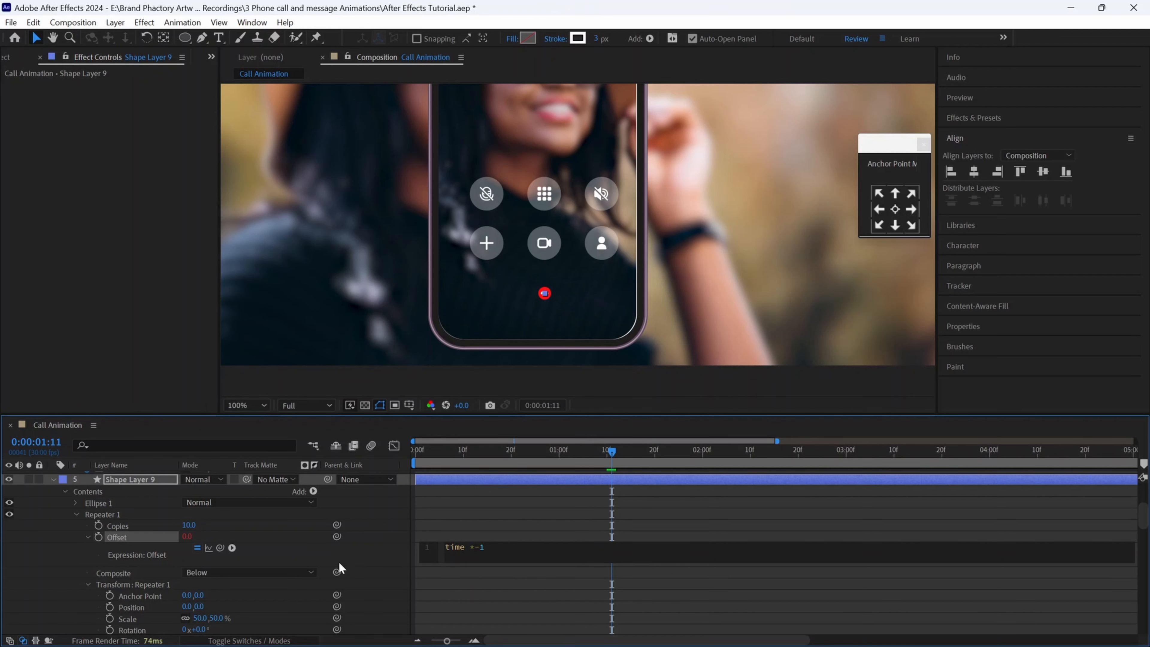
left_click(471, 564)
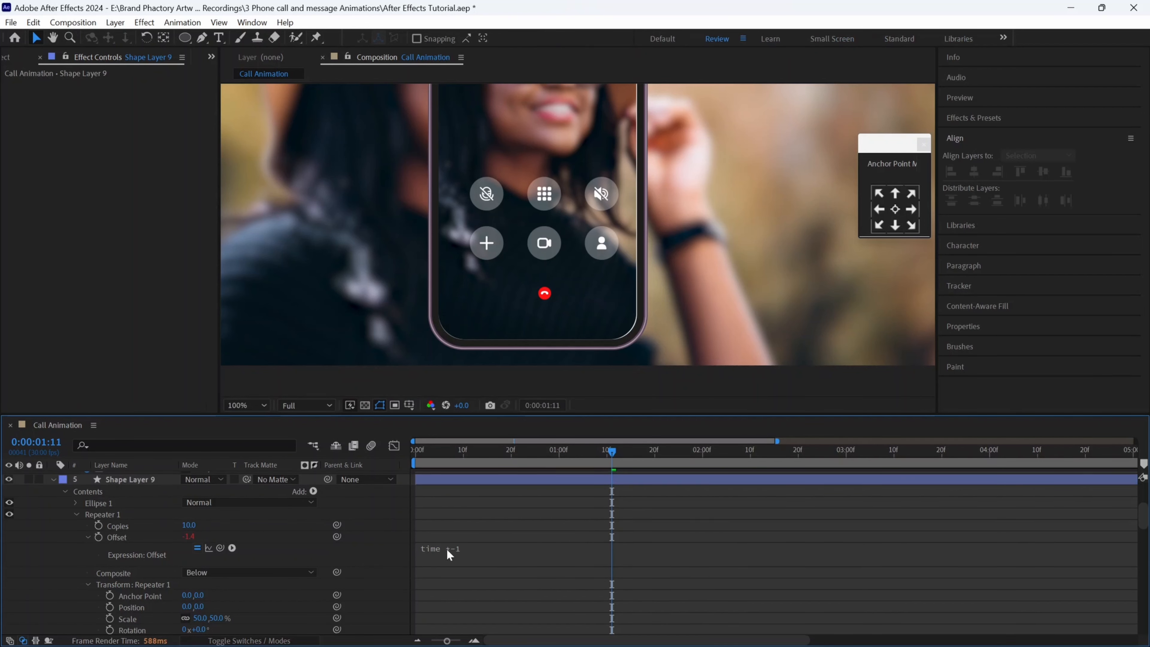
left_click(53, 480)
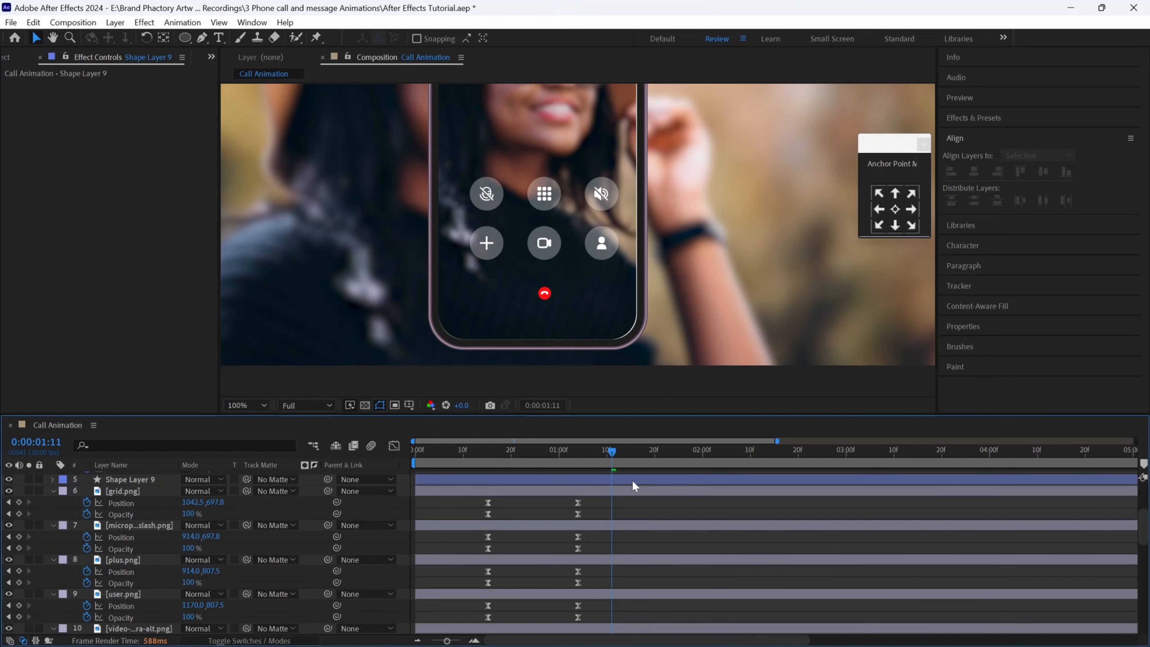